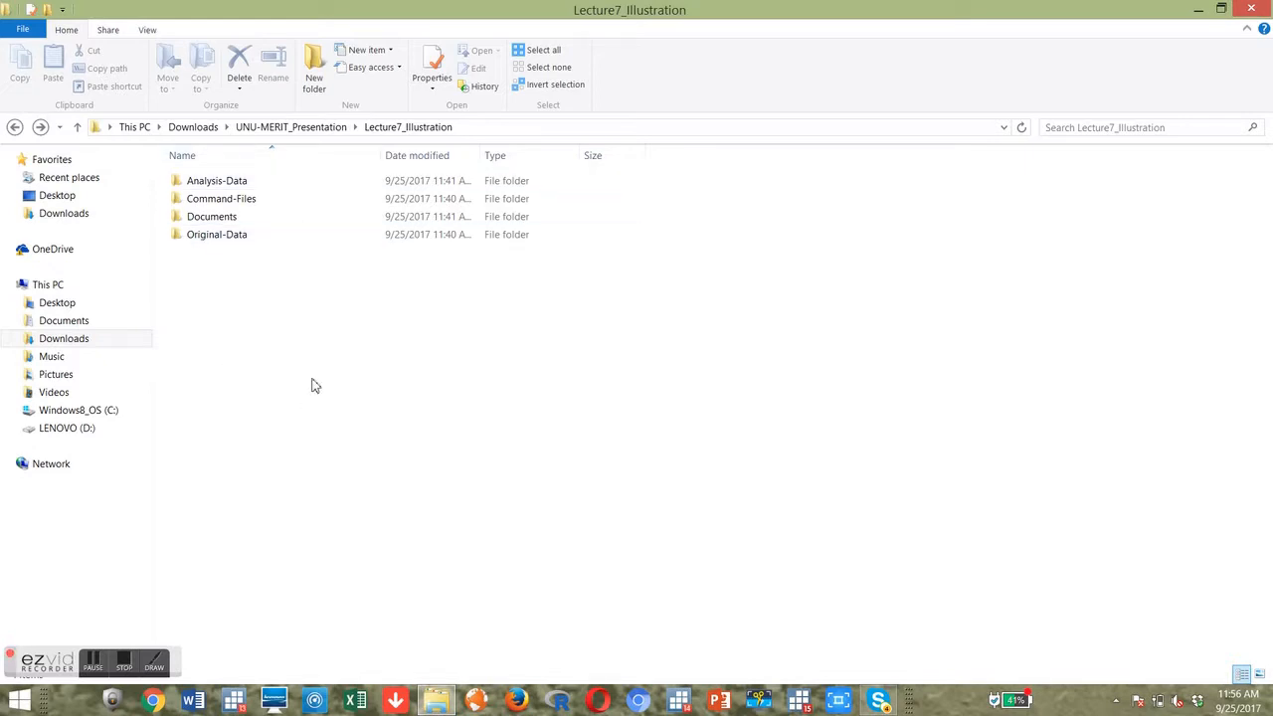
Delete the Stata dataset kihs-poverty.dta from the Original-Data folder
left_click(222, 240)
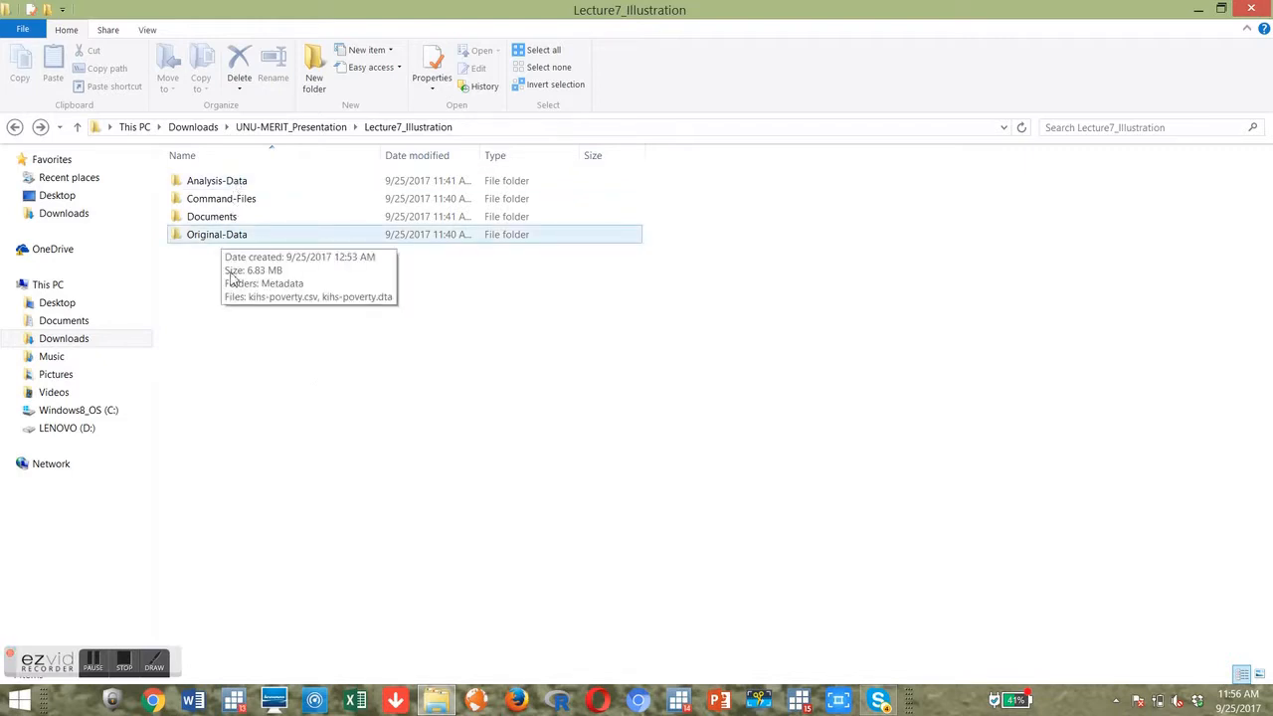
left_click(236, 293)
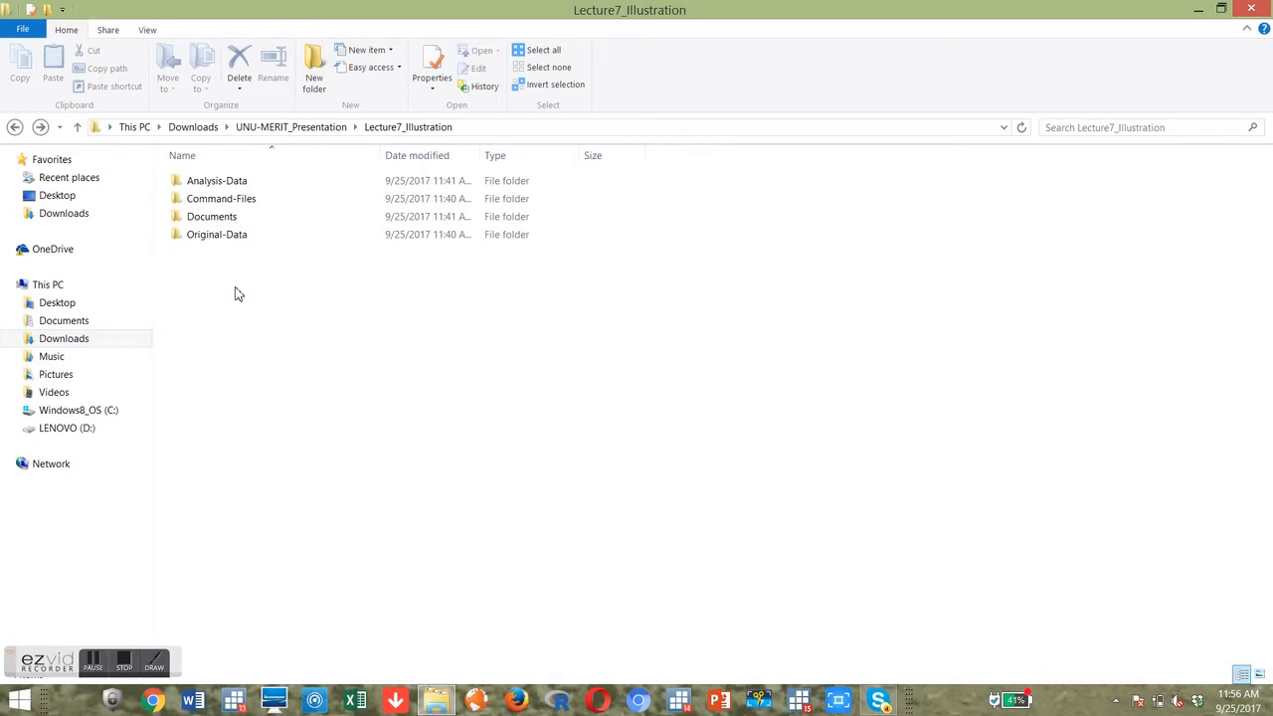
double_click(218, 238)
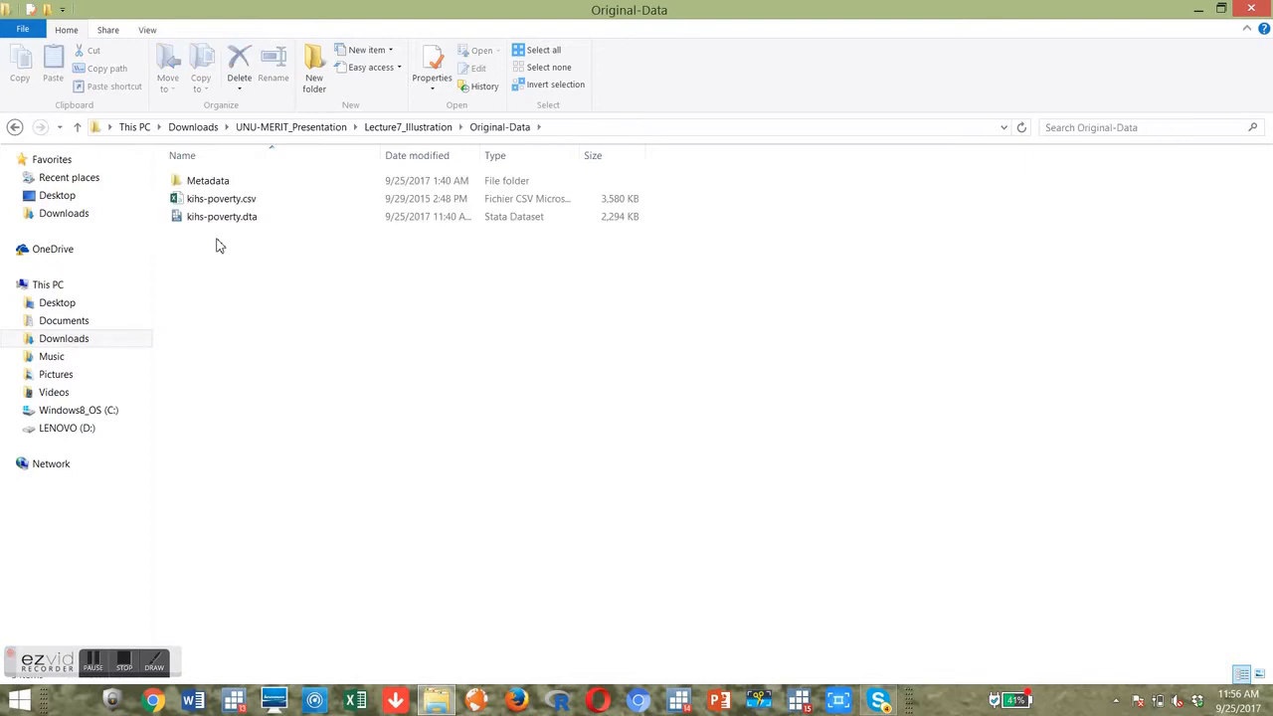
left_click(244, 202)
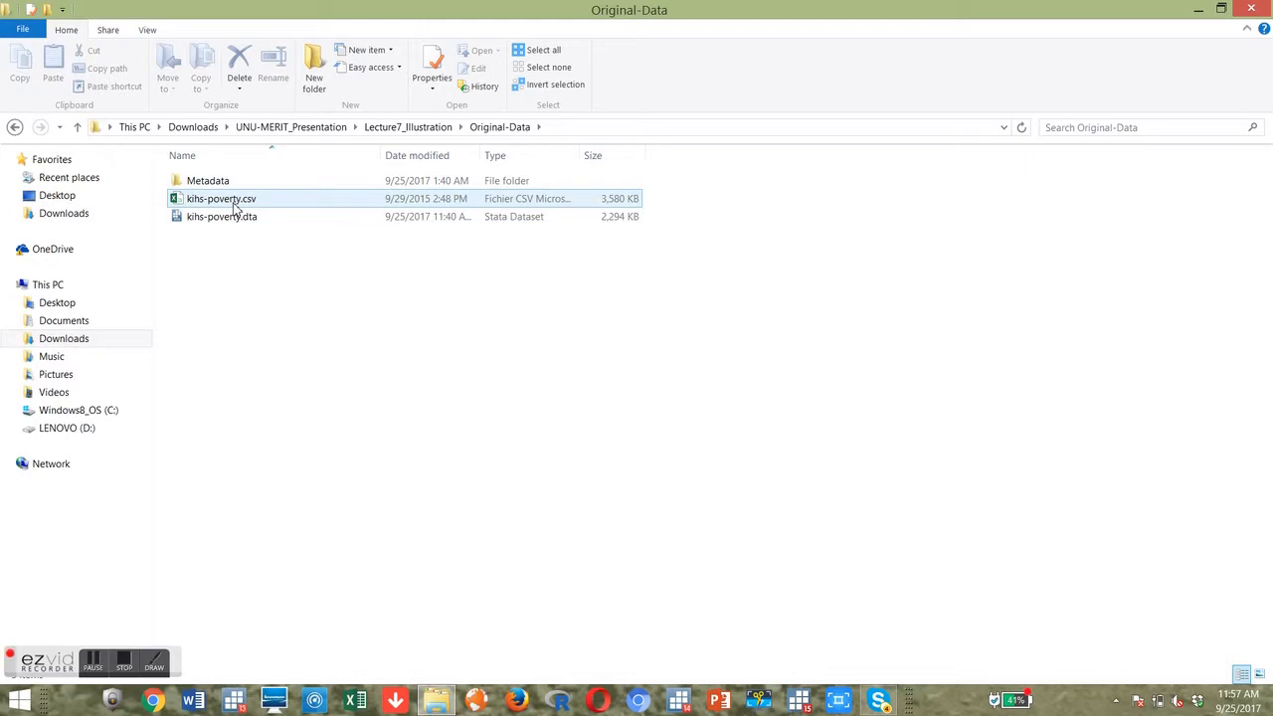
left_click(236, 217)
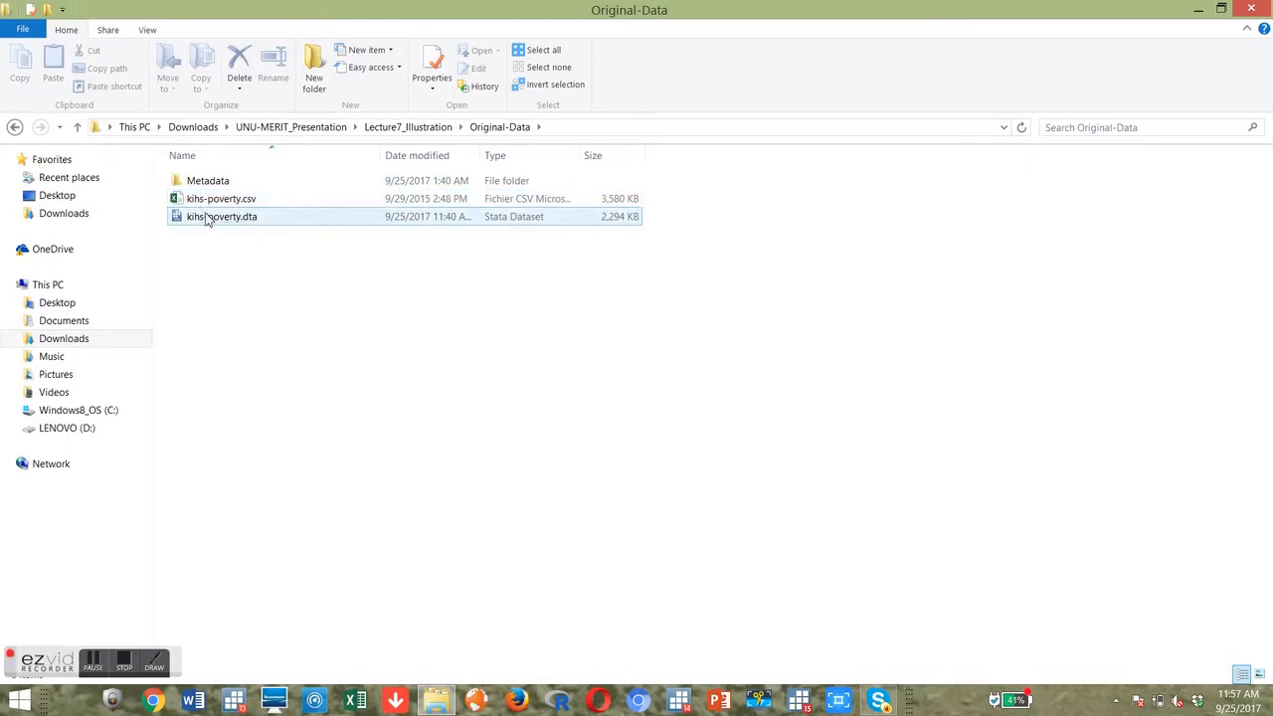
left_click(208, 221)
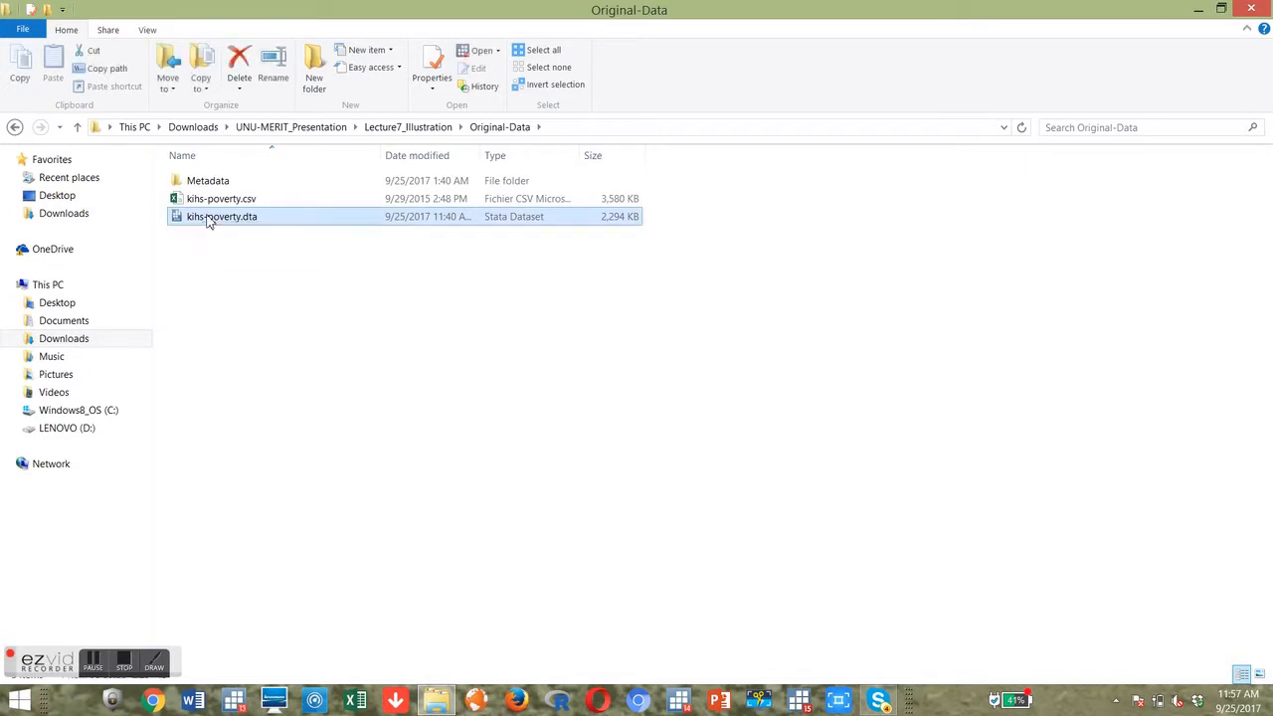
key("Delete")
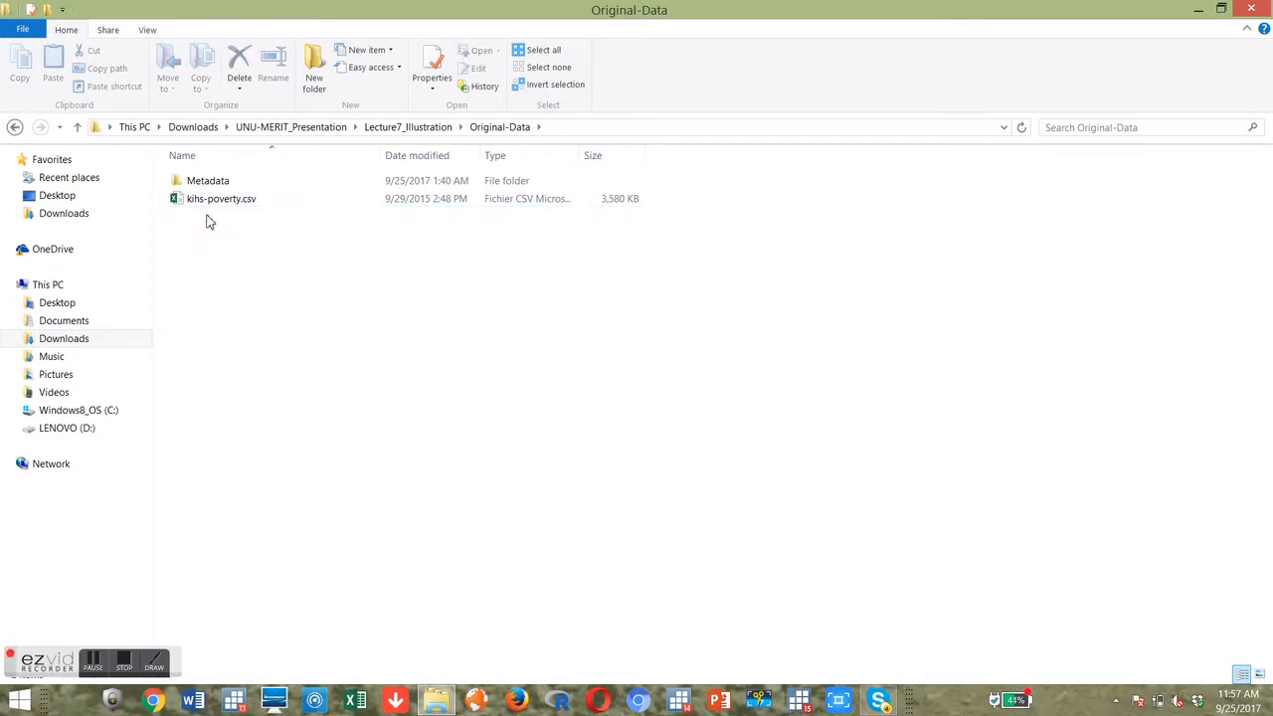
Check the PDF files in the Metadata folder, then return to the Lecture7_Illustration folder
double_click(208, 182)
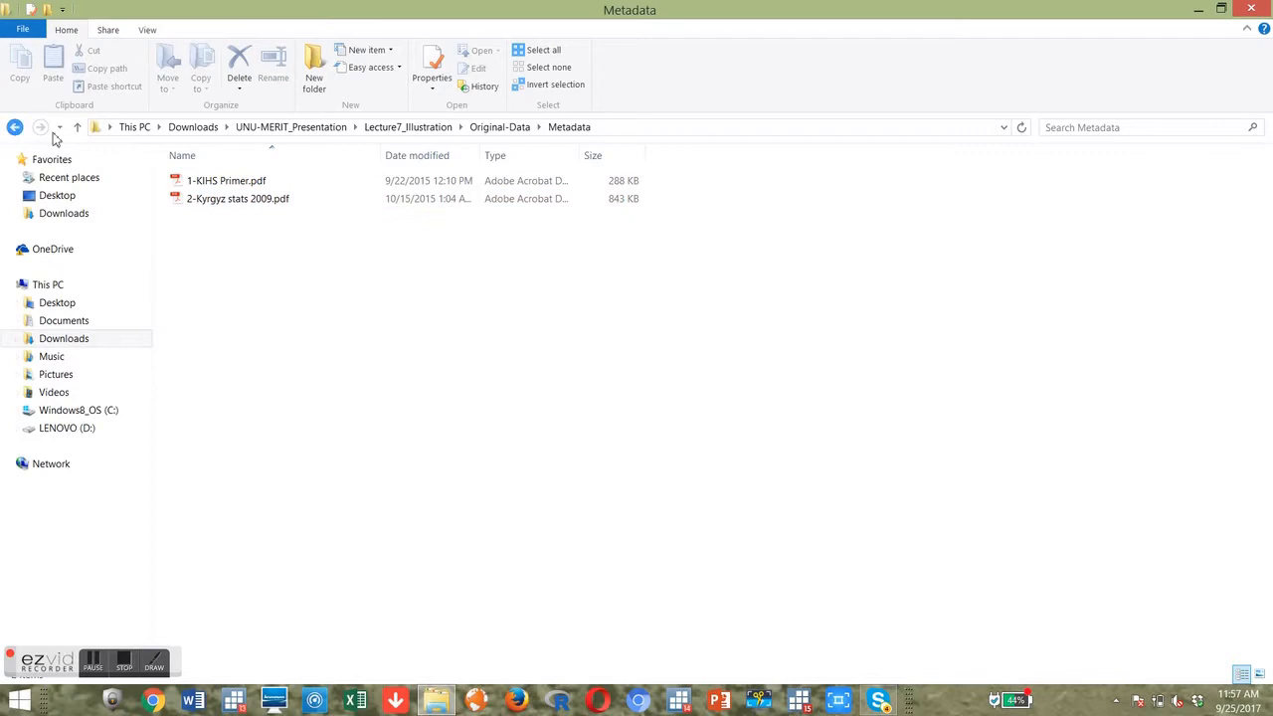
left_click(228, 188)
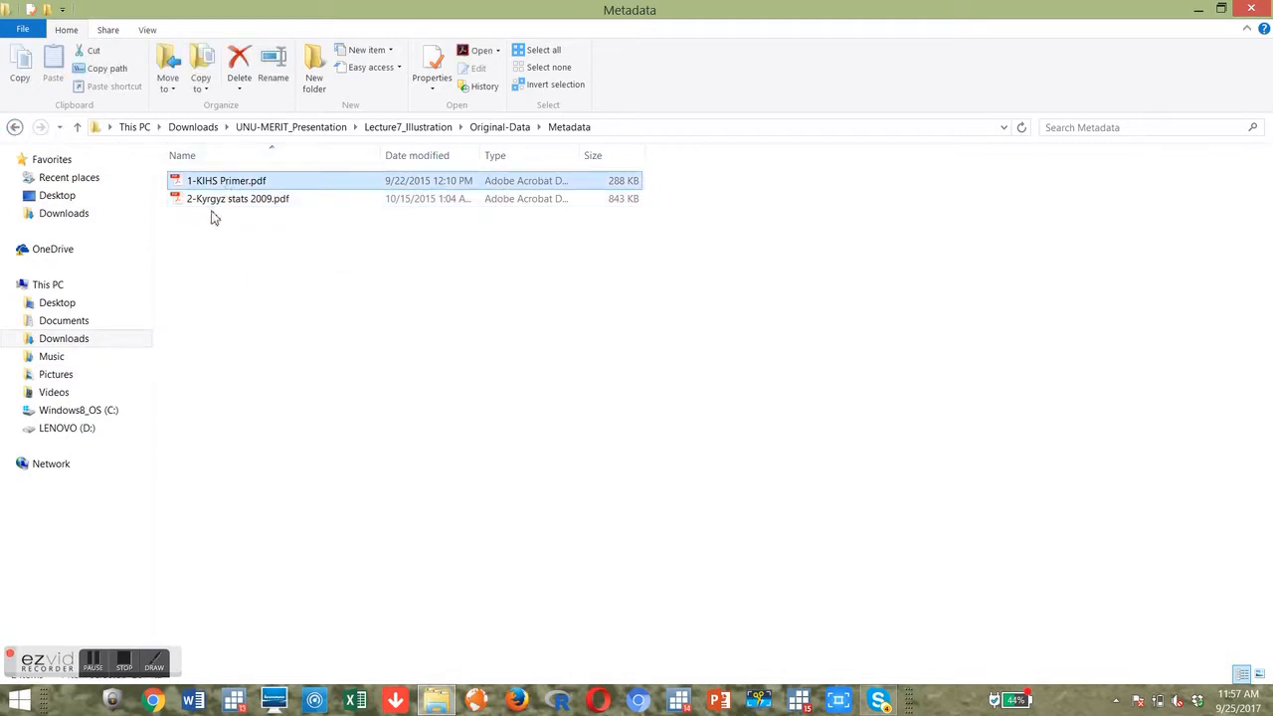
left_click(15, 127)
left_click(15, 127)
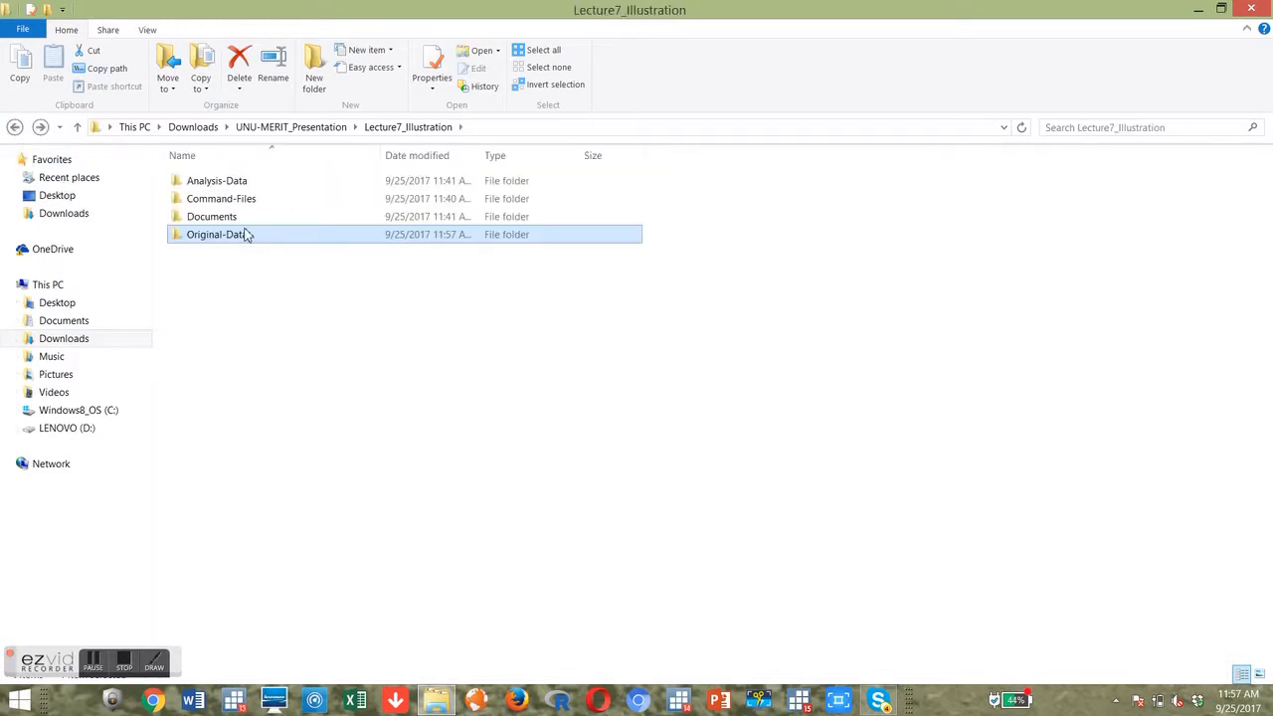
Delete cleaningreport.log, descriptivestatistics.log and finalreport.log from the Documents folder
left_click(236, 219)
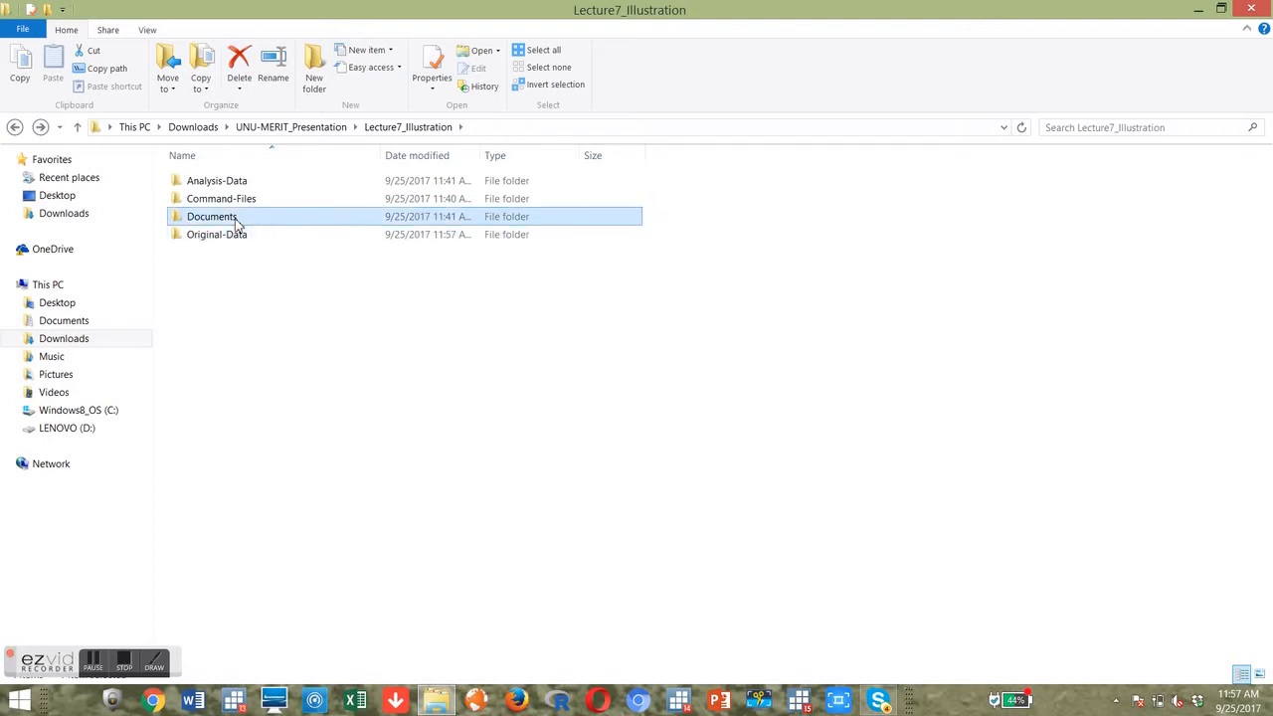
double_click(235, 218)
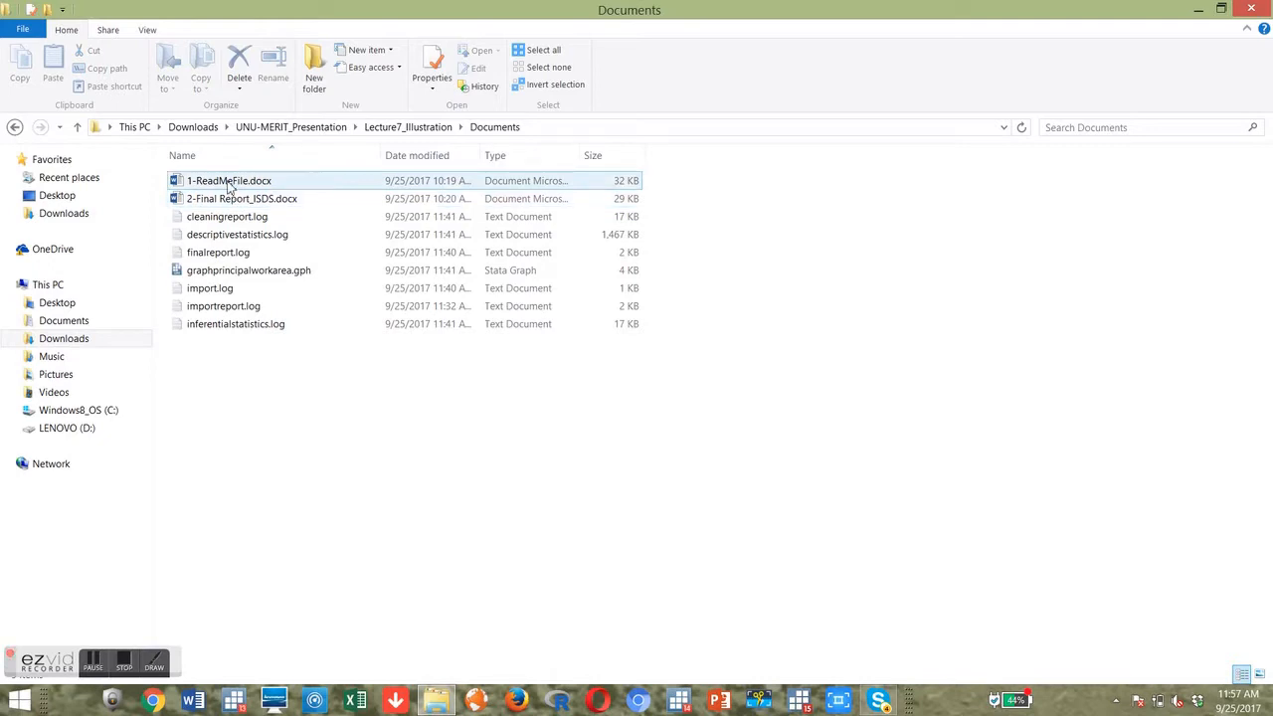
left_click(234, 221)
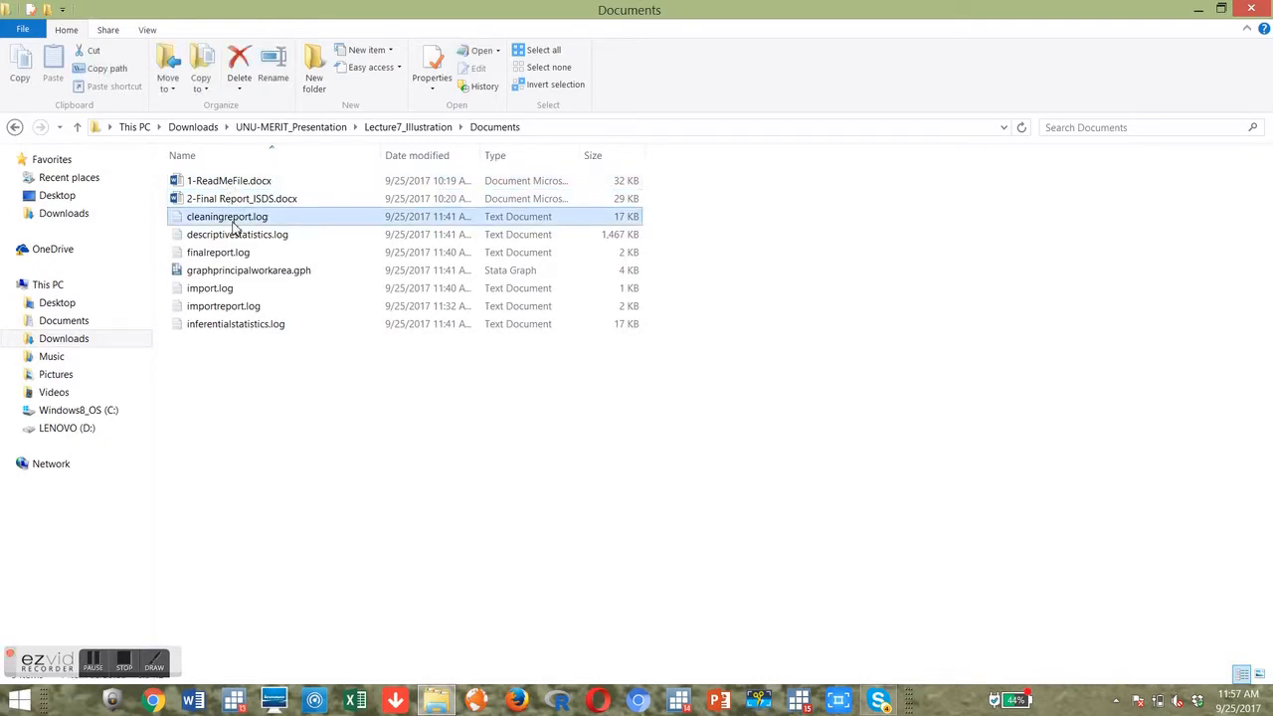
left_click(234, 237, "ctrl")
left_click(237, 255, "ctrl")
key("Delete")
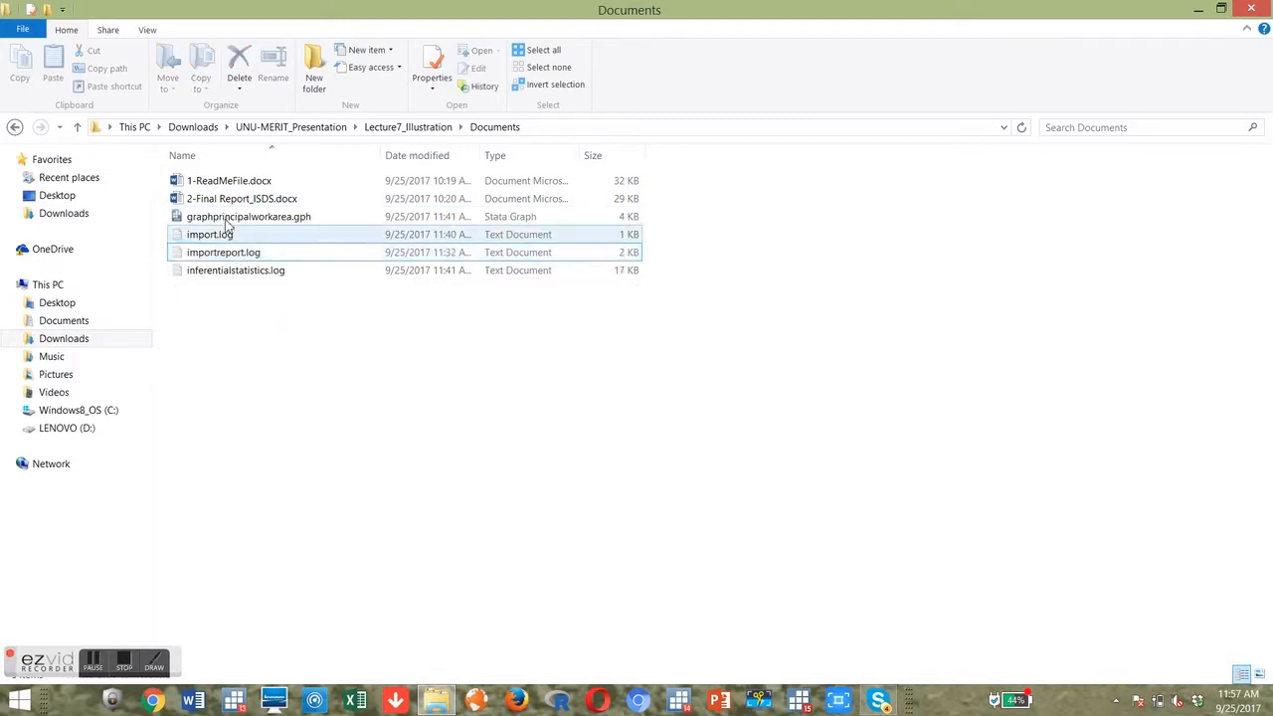
Delete graphprincipalworkarea.gph, import.log, importreport.log and inferentialstatistics.log from the Documents folder
left_click(225, 218)
left_click(222, 235, "ctrl")
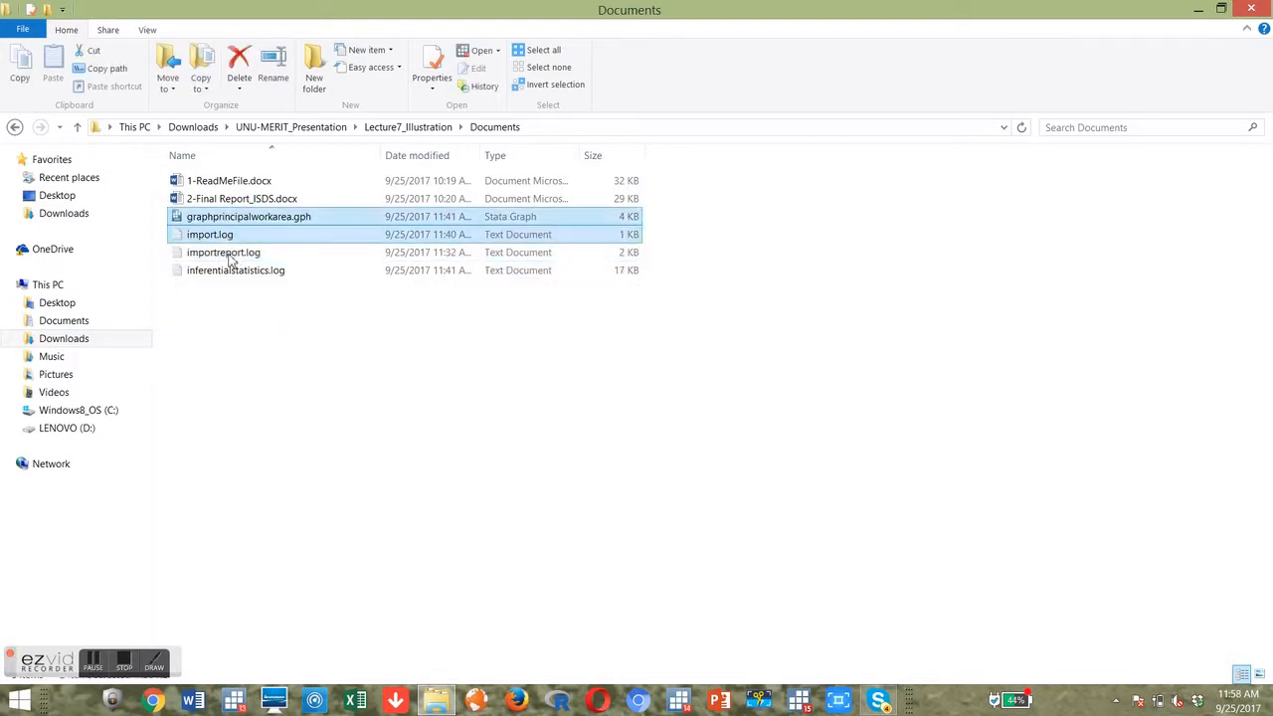
left_click(229, 254, "ctrl")
left_click(235, 272, "ctrl")
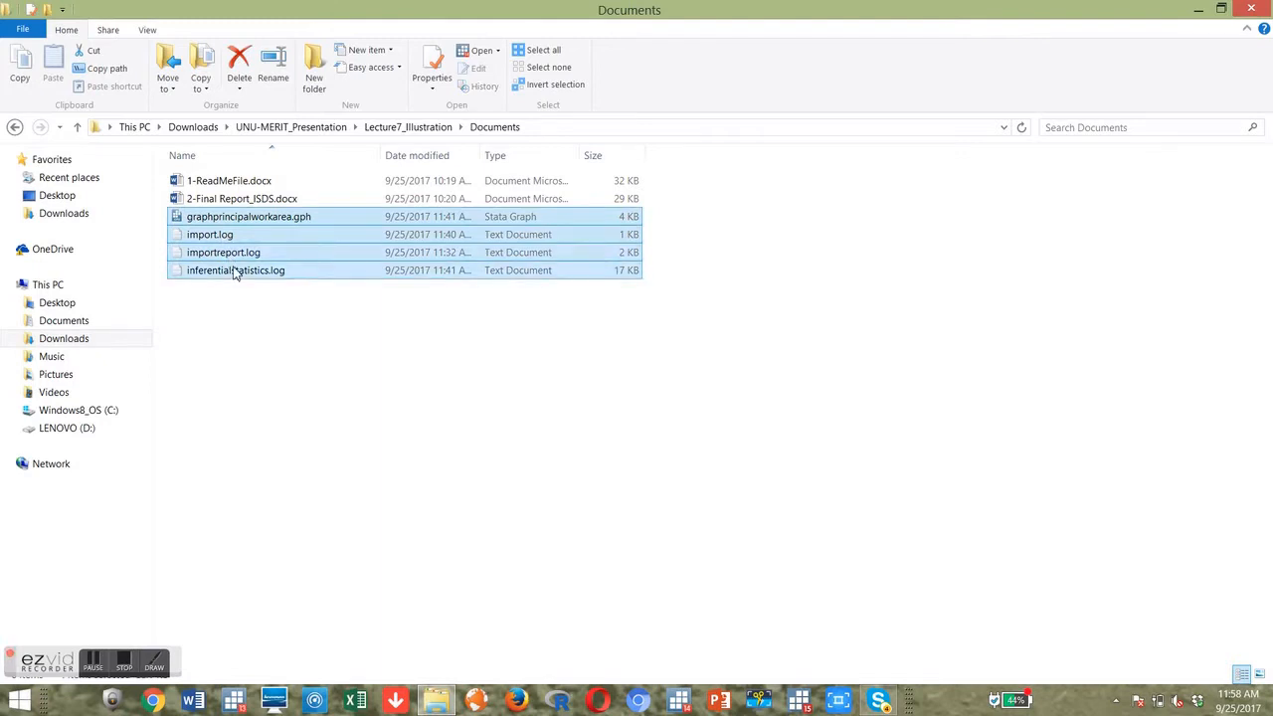
key("Delete")
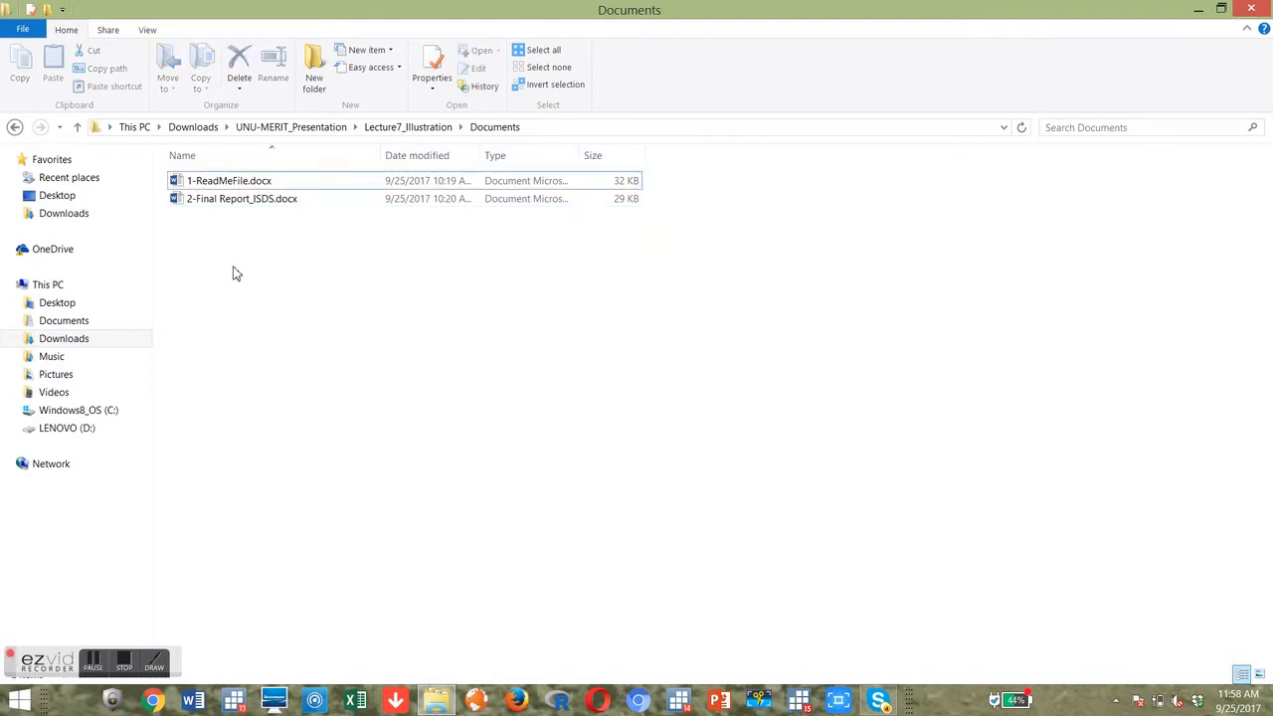
Open 1-ReadMeFile.docx in Word to review the replication documentation's folder organization, then close it
double_click(227, 185)
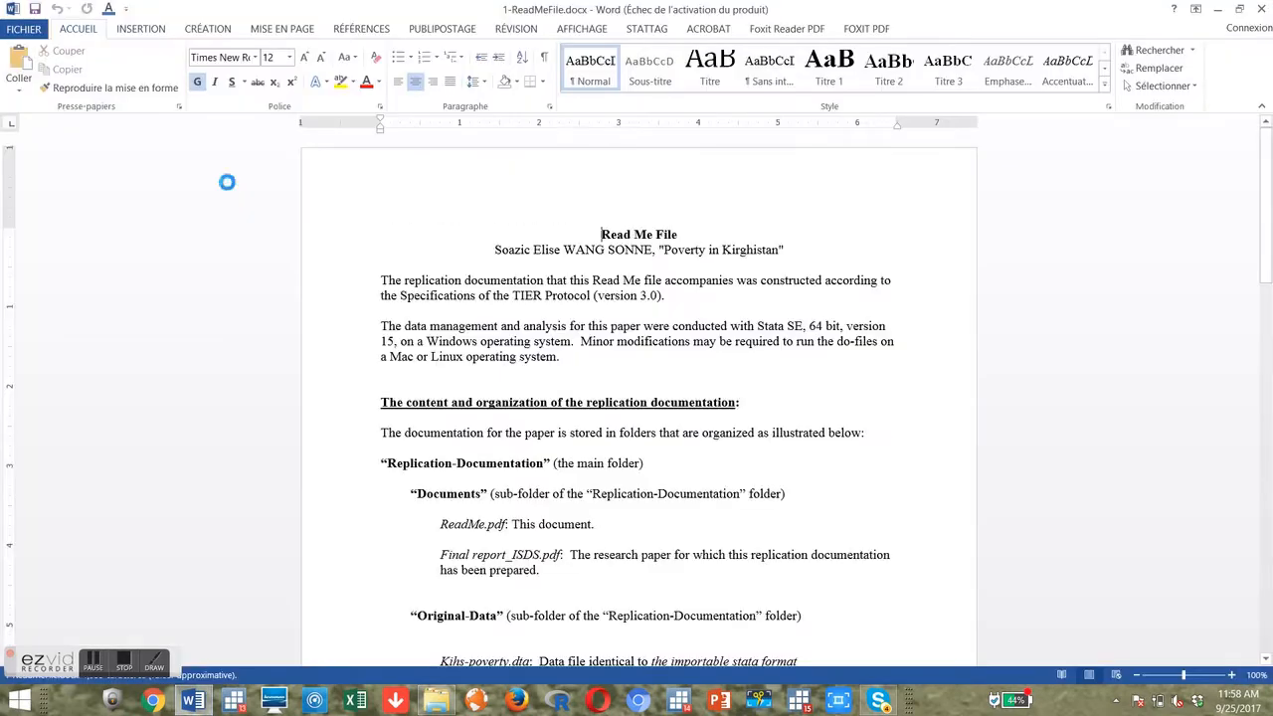
left_click_drag(1265, 161, 1269, 395)
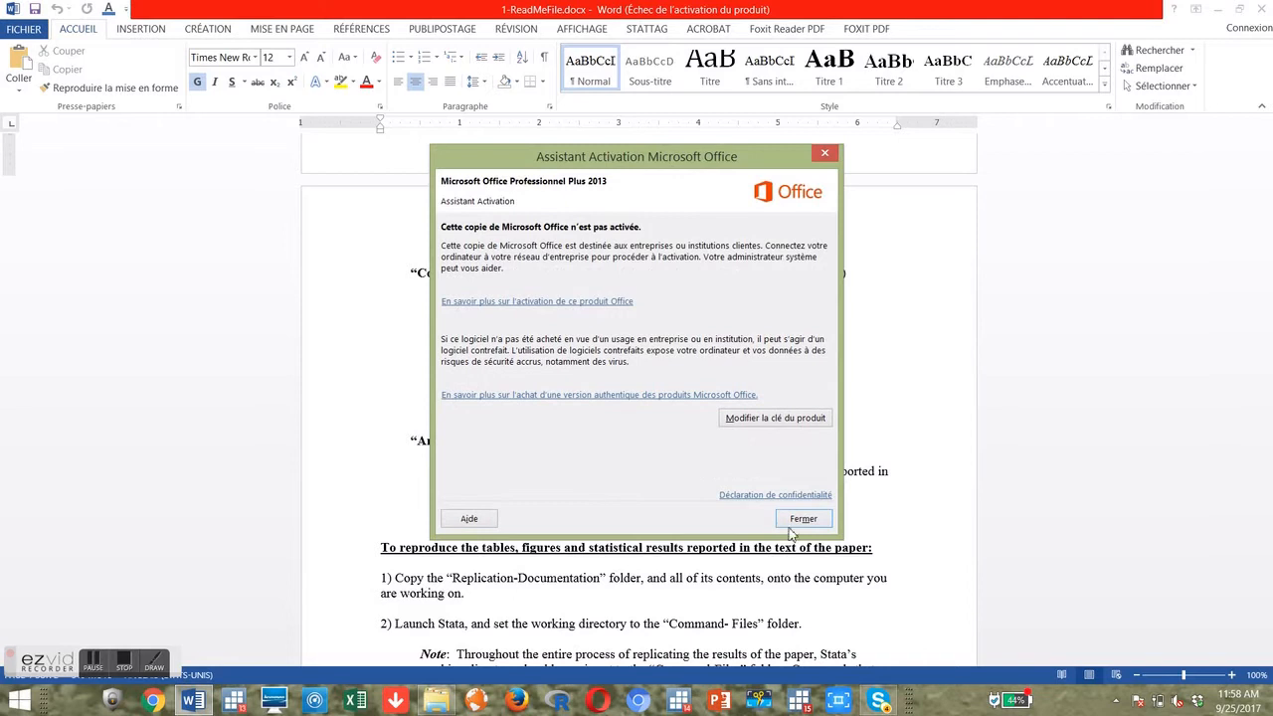
left_click(801, 519)
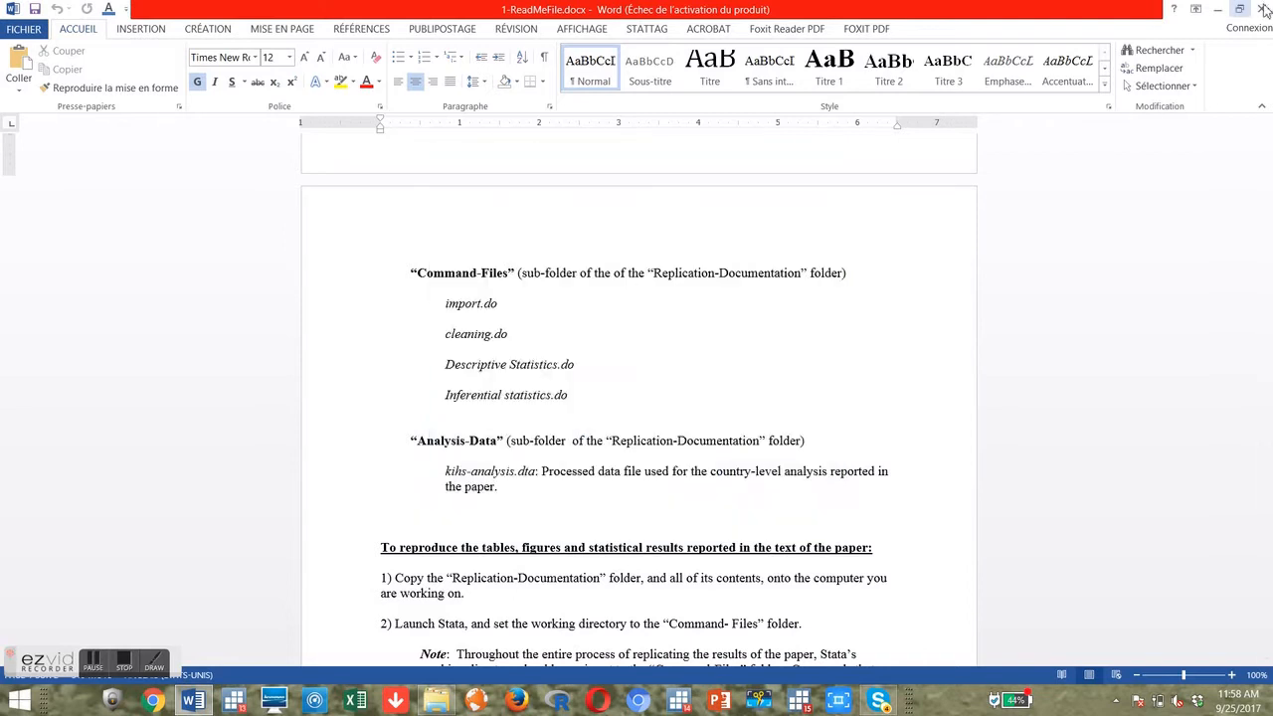
left_click(1263, 8)
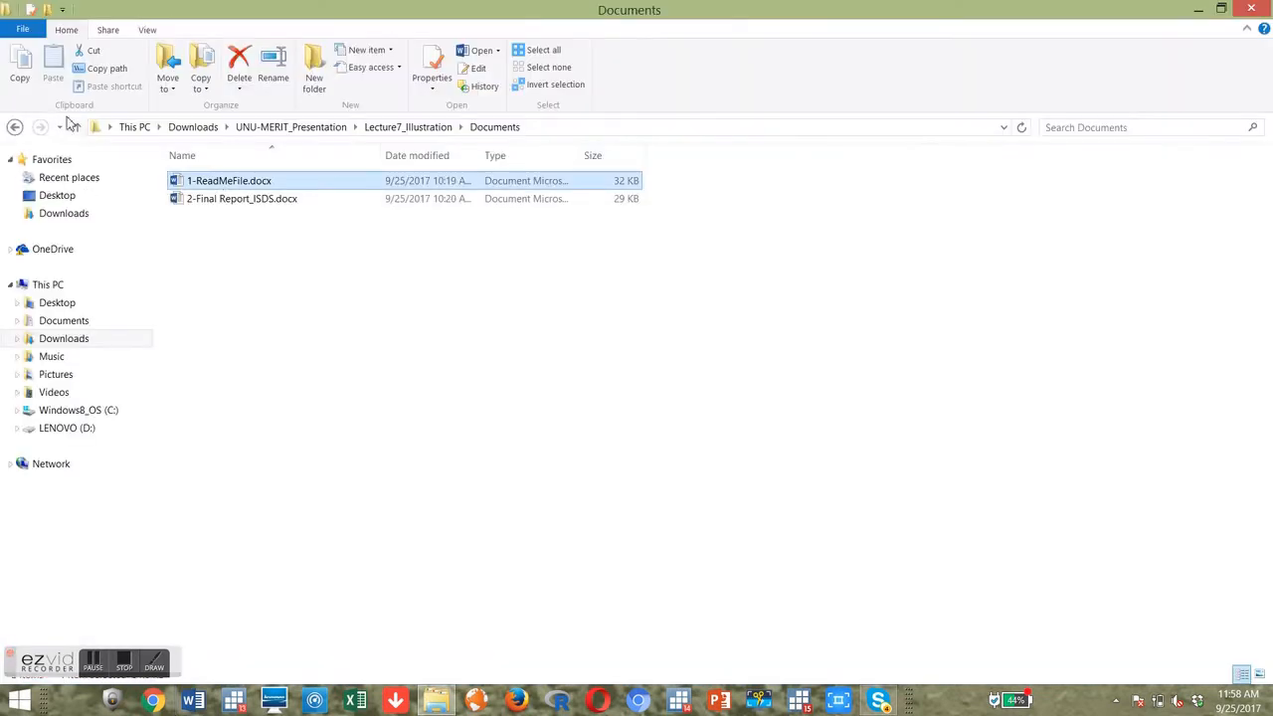
left_click(249, 205)
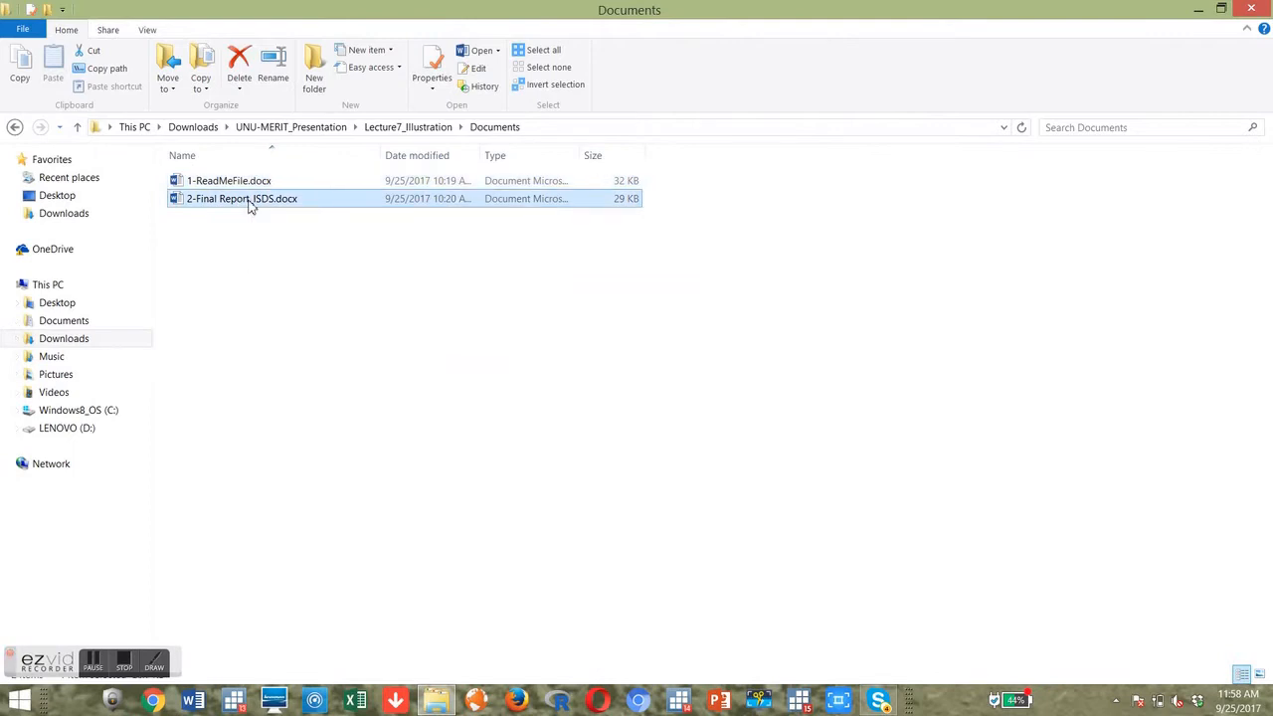
Look through the do-files in the Command-Files folder and return to Lecture7_Illustration
left_click(15, 128)
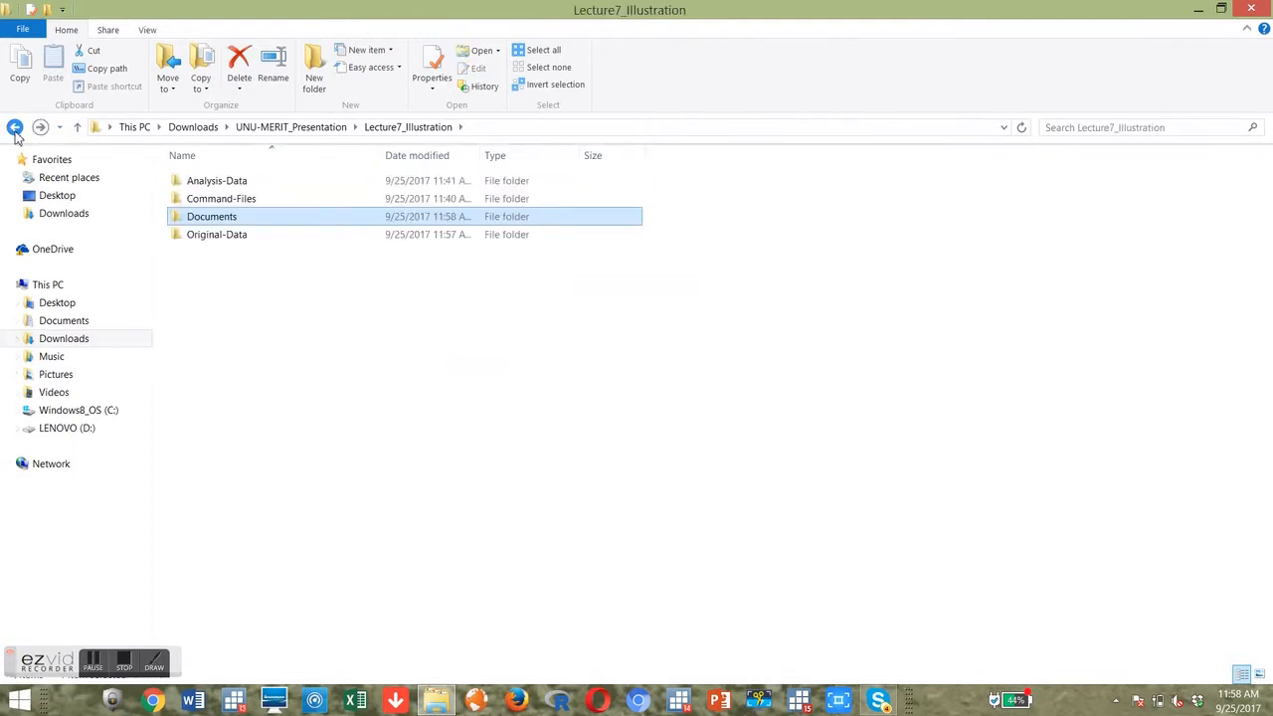
left_click(229, 200, "ctrl")
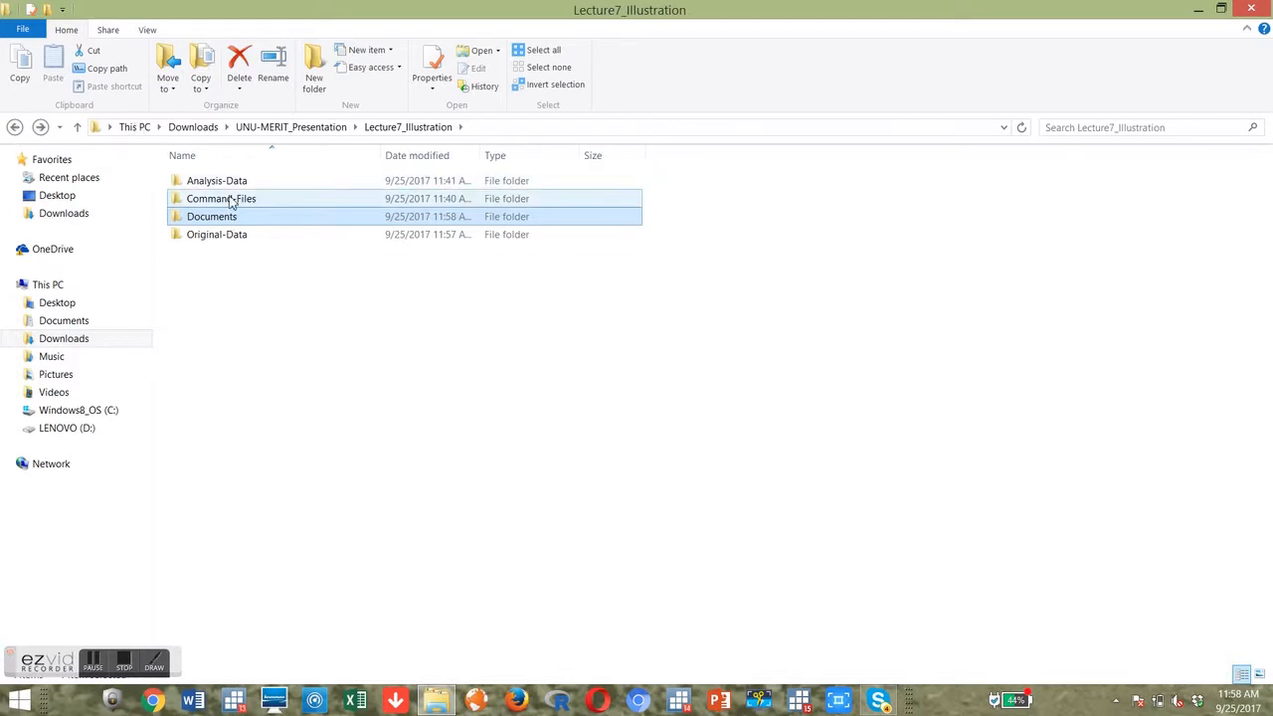
double_click(229, 200)
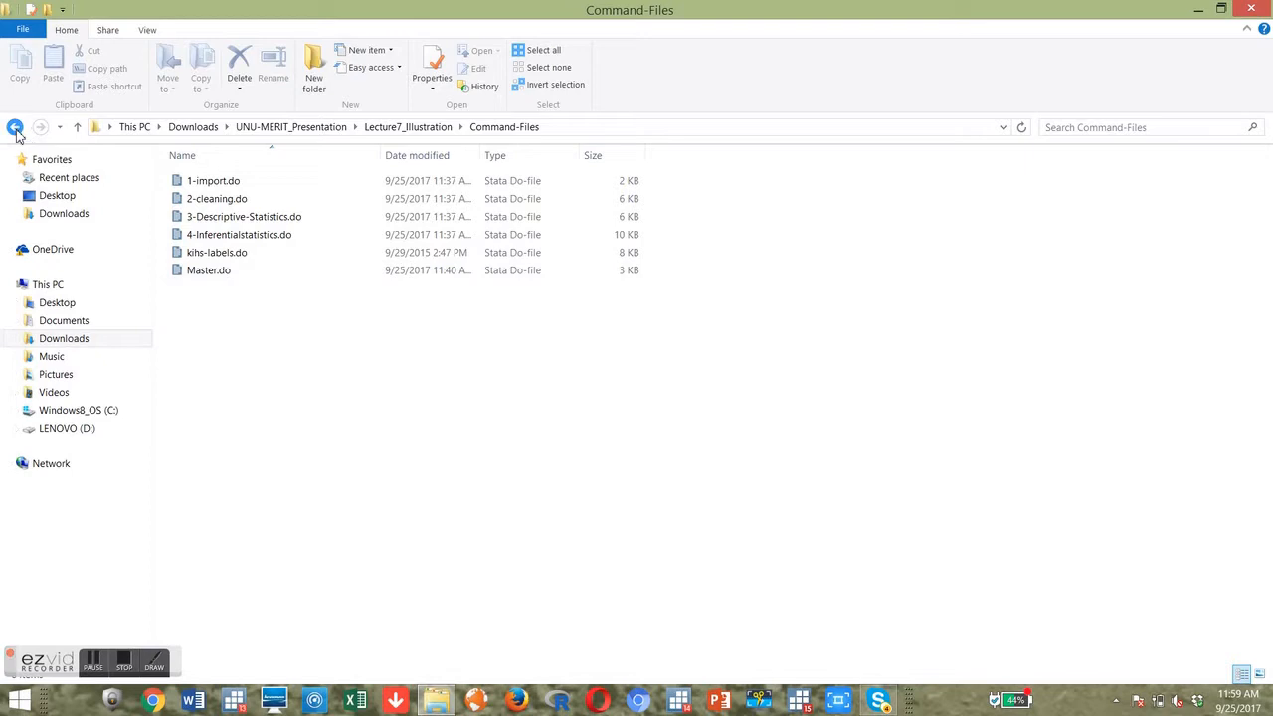
left_click(229, 276)
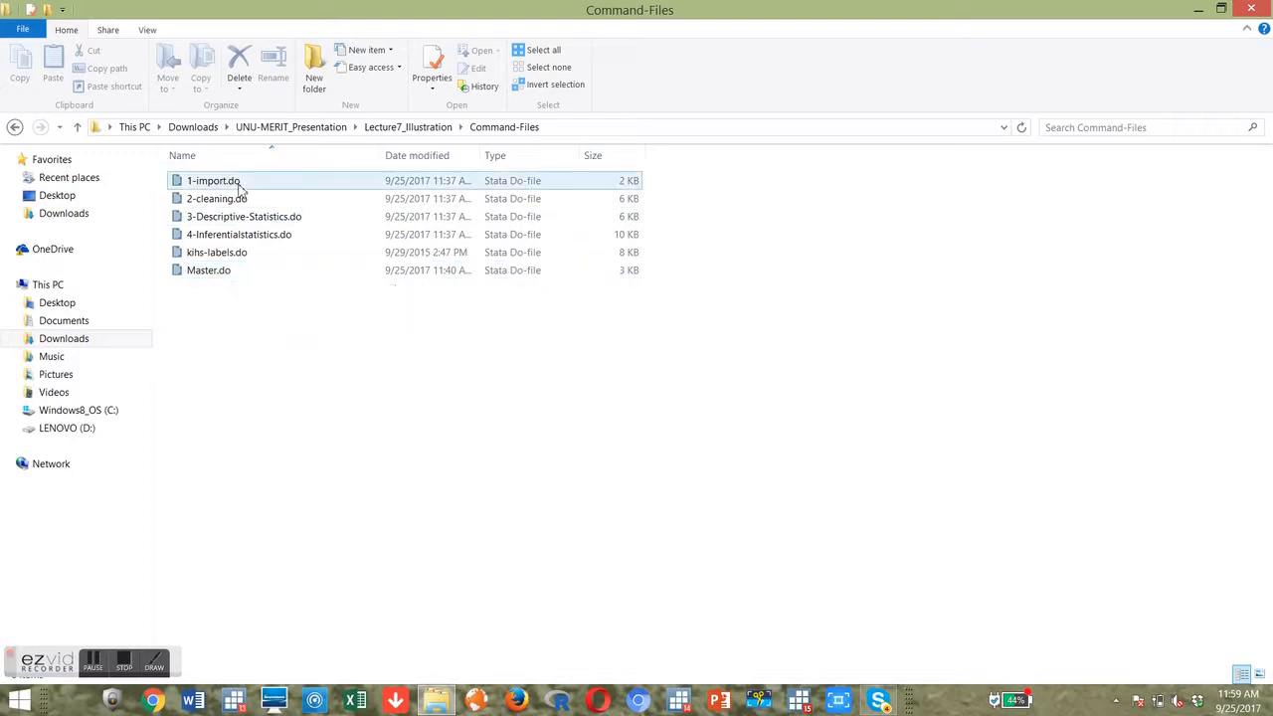
left_click(281, 252)
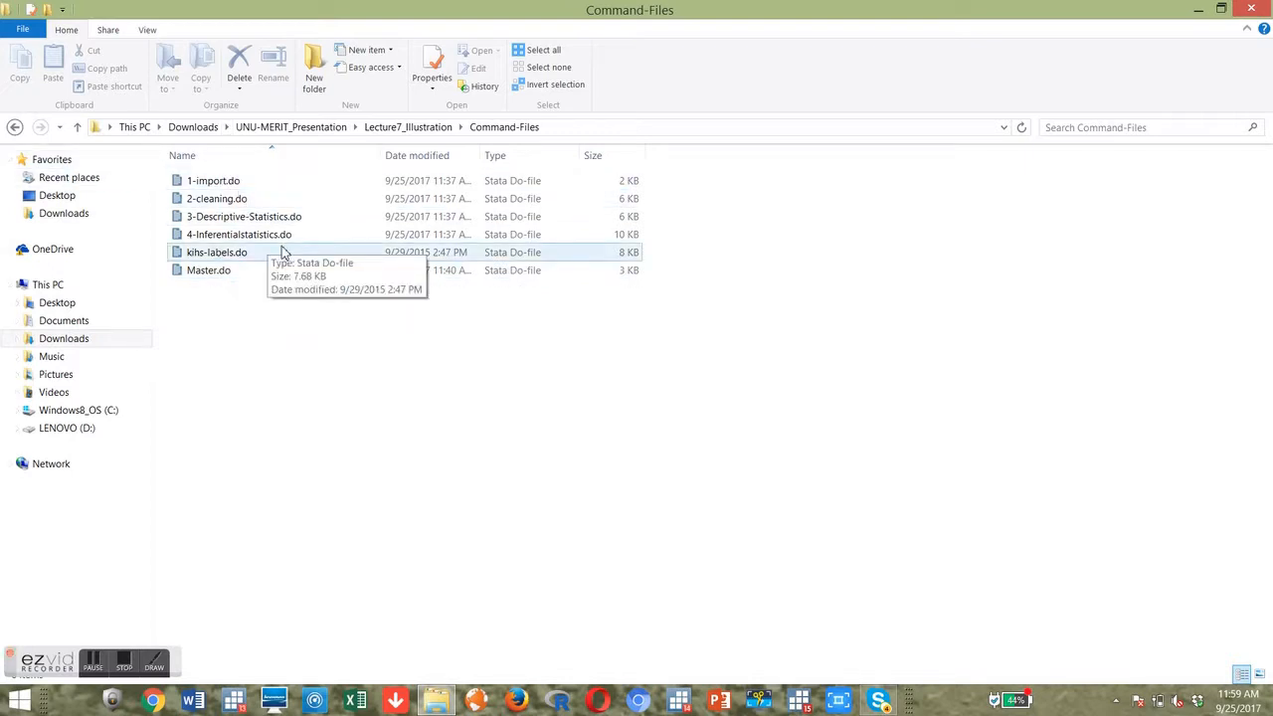
left_click(15, 127)
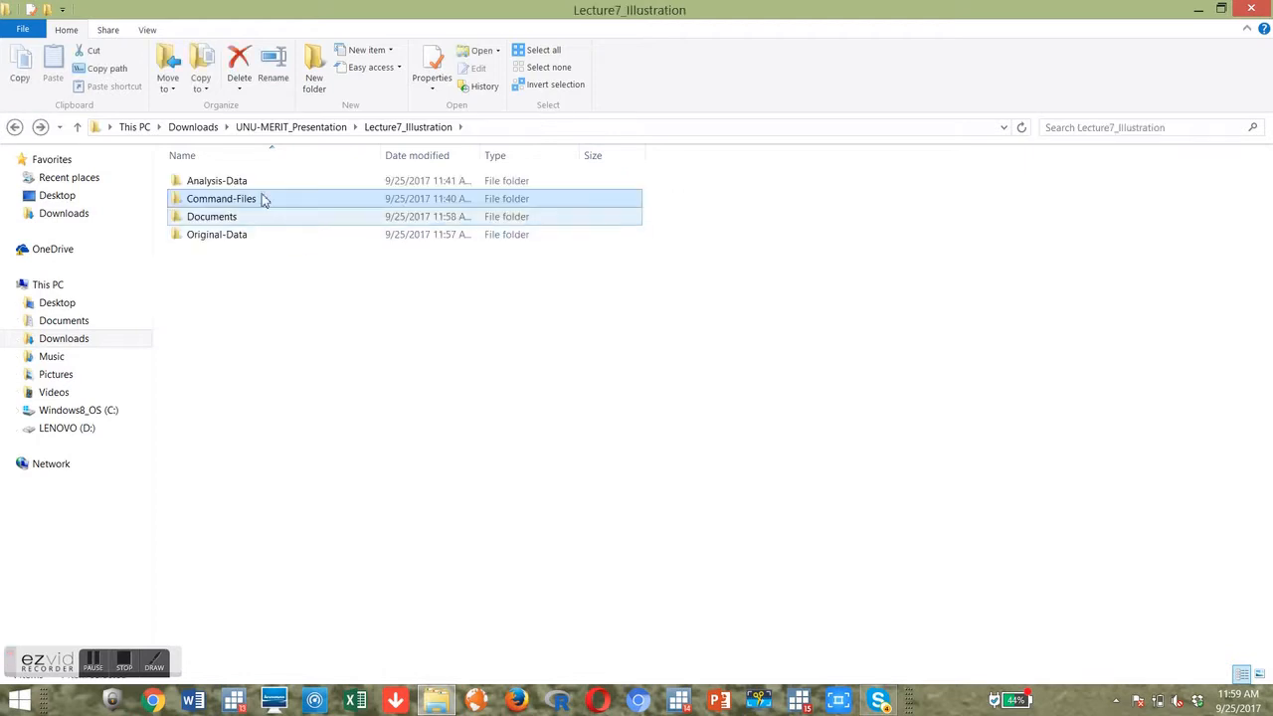
Check the dataset in the Analysis-Data folder and return to Lecture7_Illustration
double_click(250, 183)
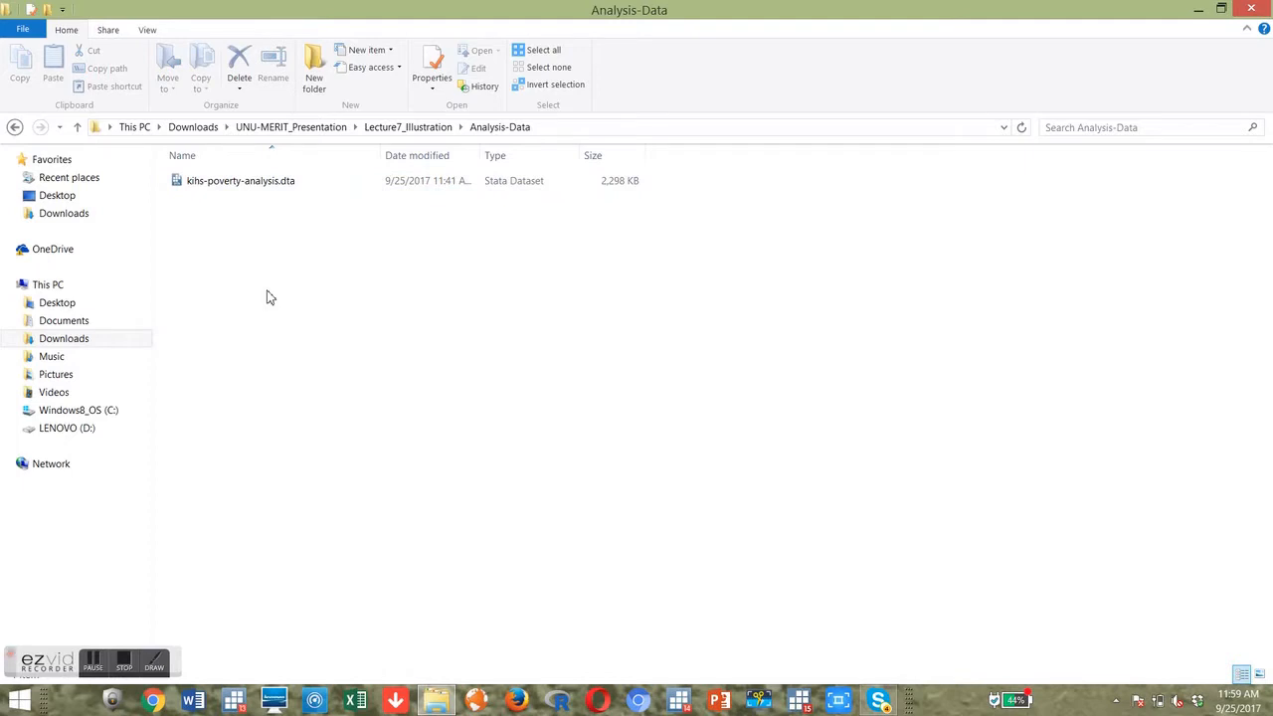
left_click(260, 186)
left_click(15, 127)
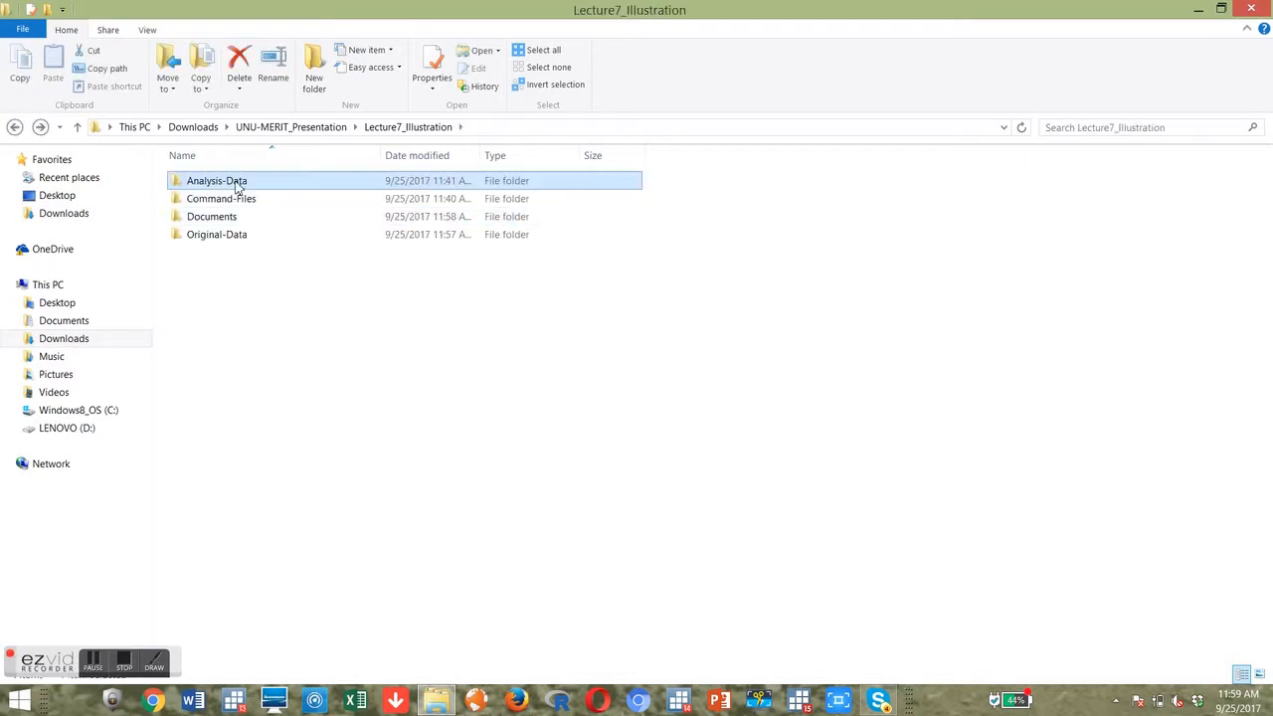
Open 1-import.do from the Command-Files folder in Stata's Do-file Editor and examine its header, folder paths and import commands
left_click(207, 238, "ctrl")
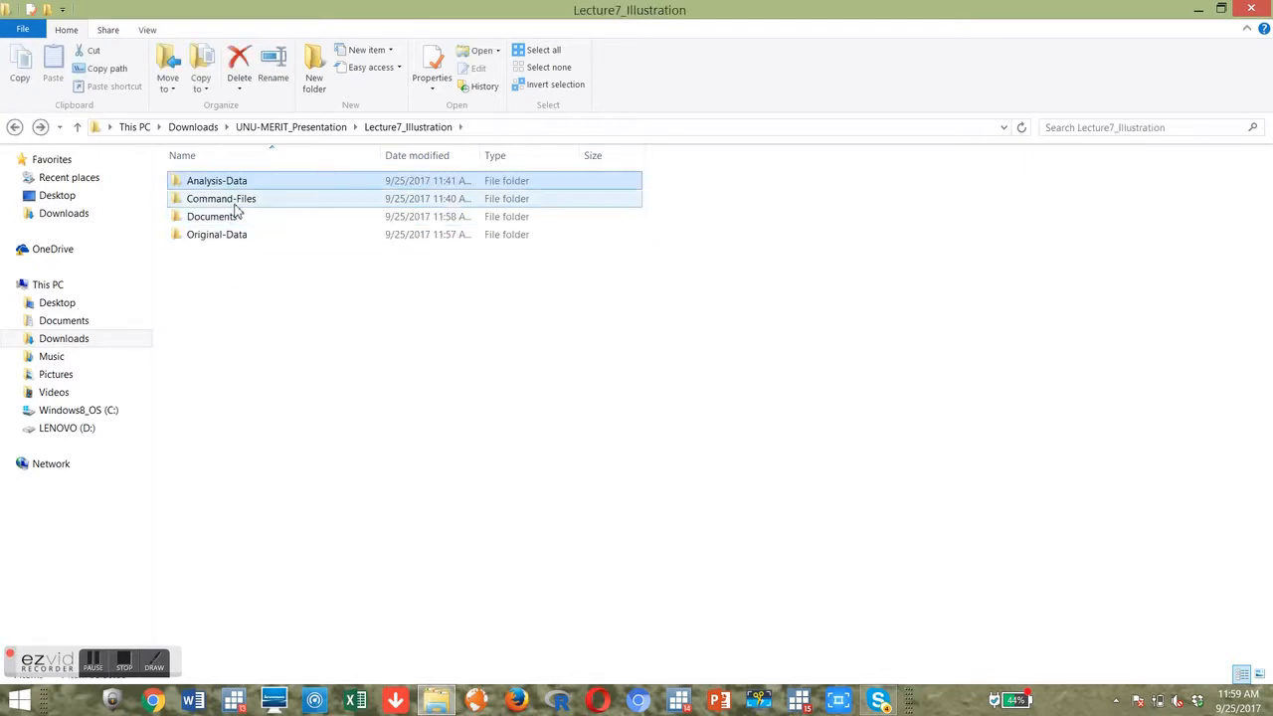
double_click(231, 205)
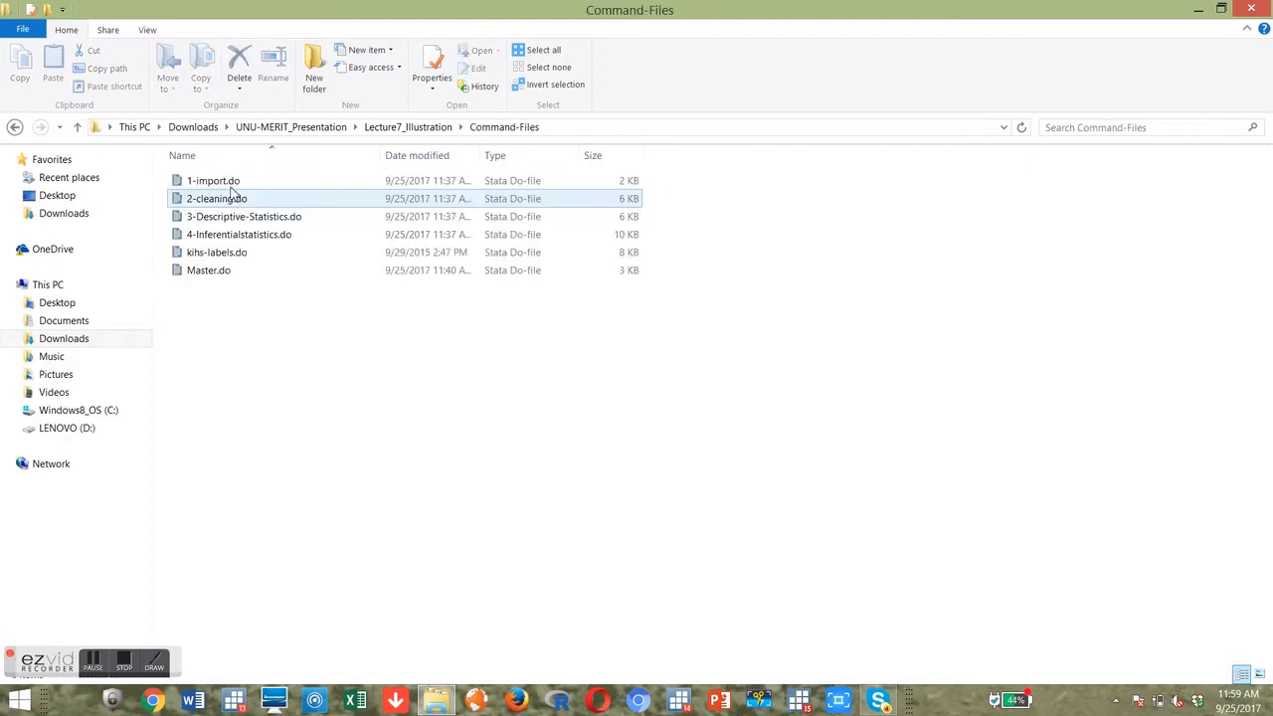
double_click(231, 184)
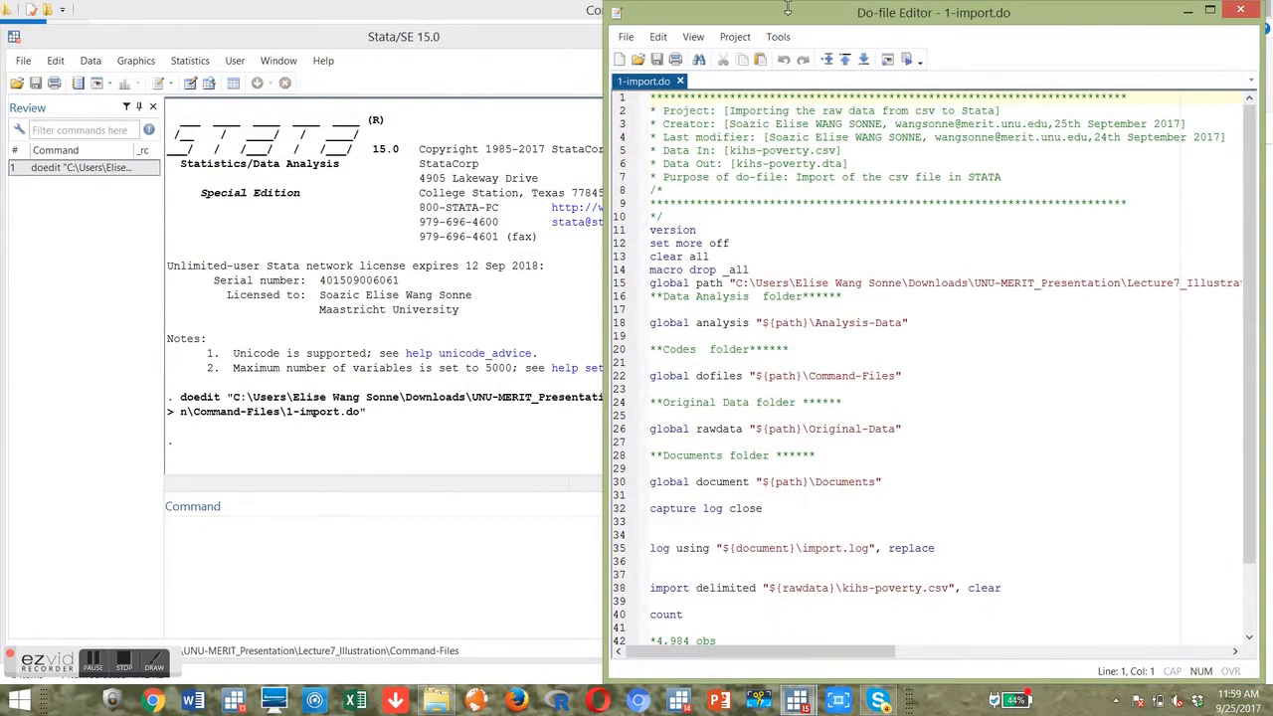
left_click_drag(814, 14, 741, 18)
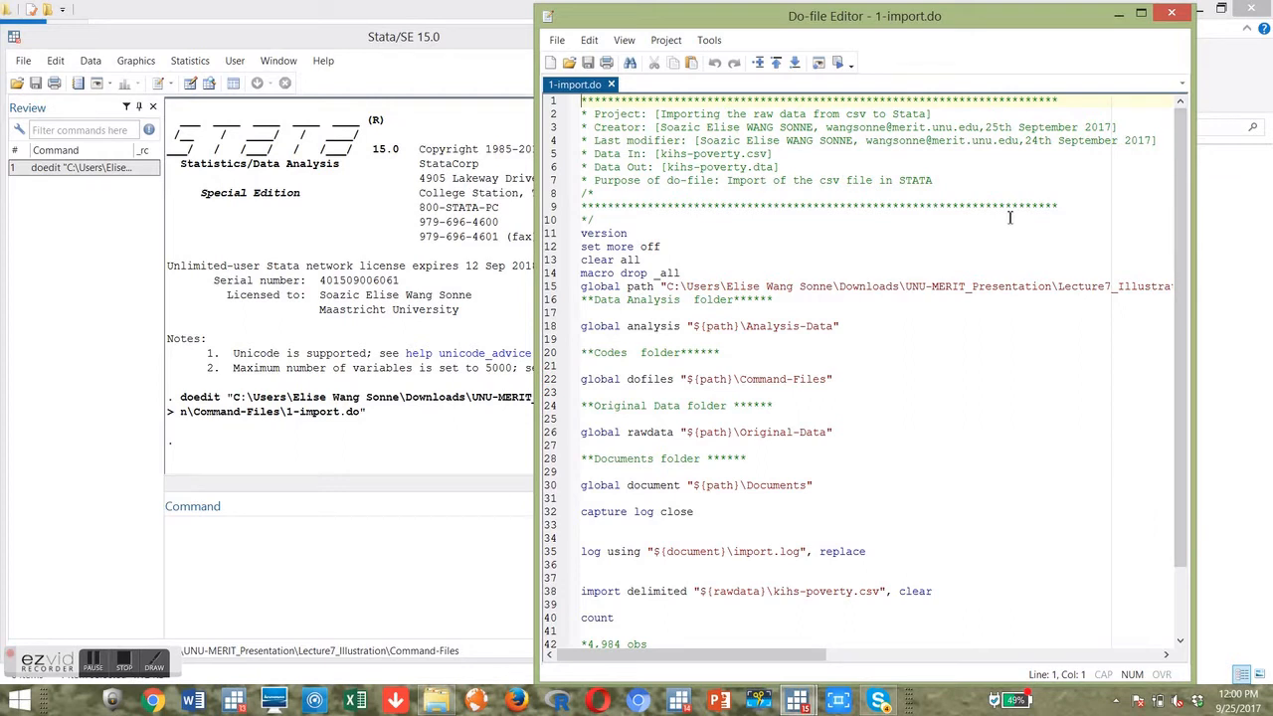
left_click_drag(1183, 199, 1175, 293)
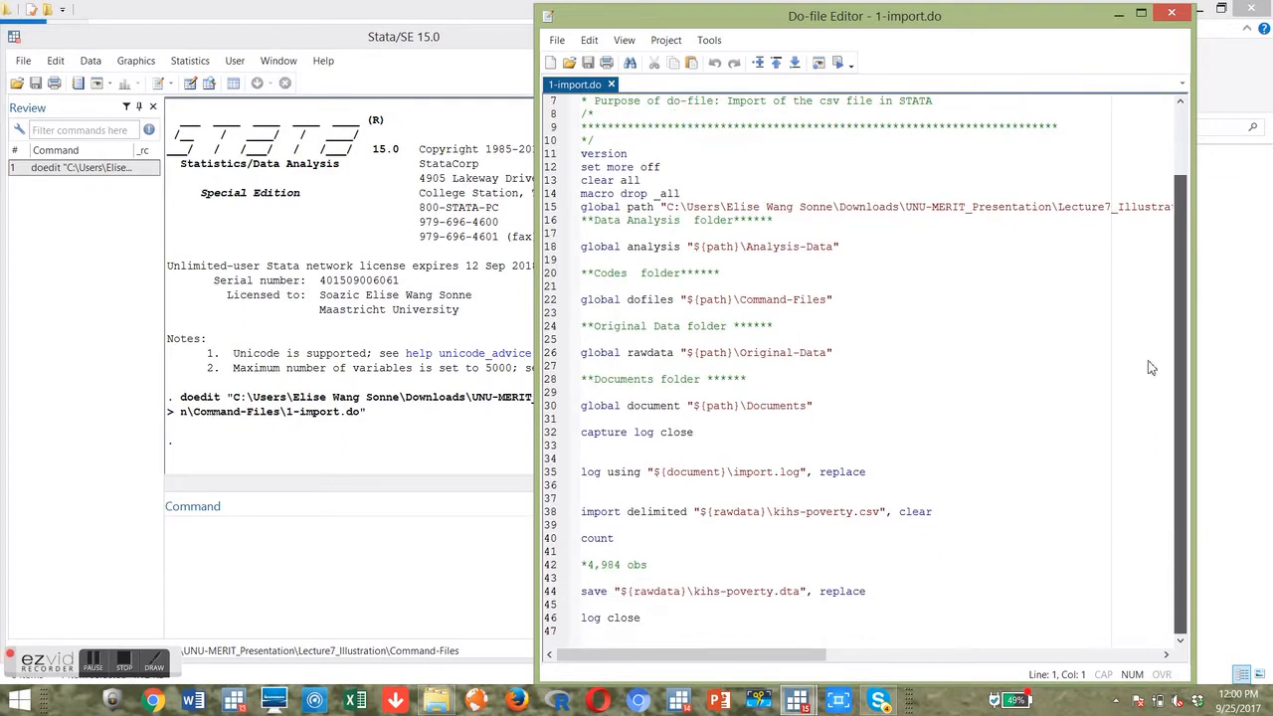
Run only the version line of 1-import.do
left_click(550, 162)
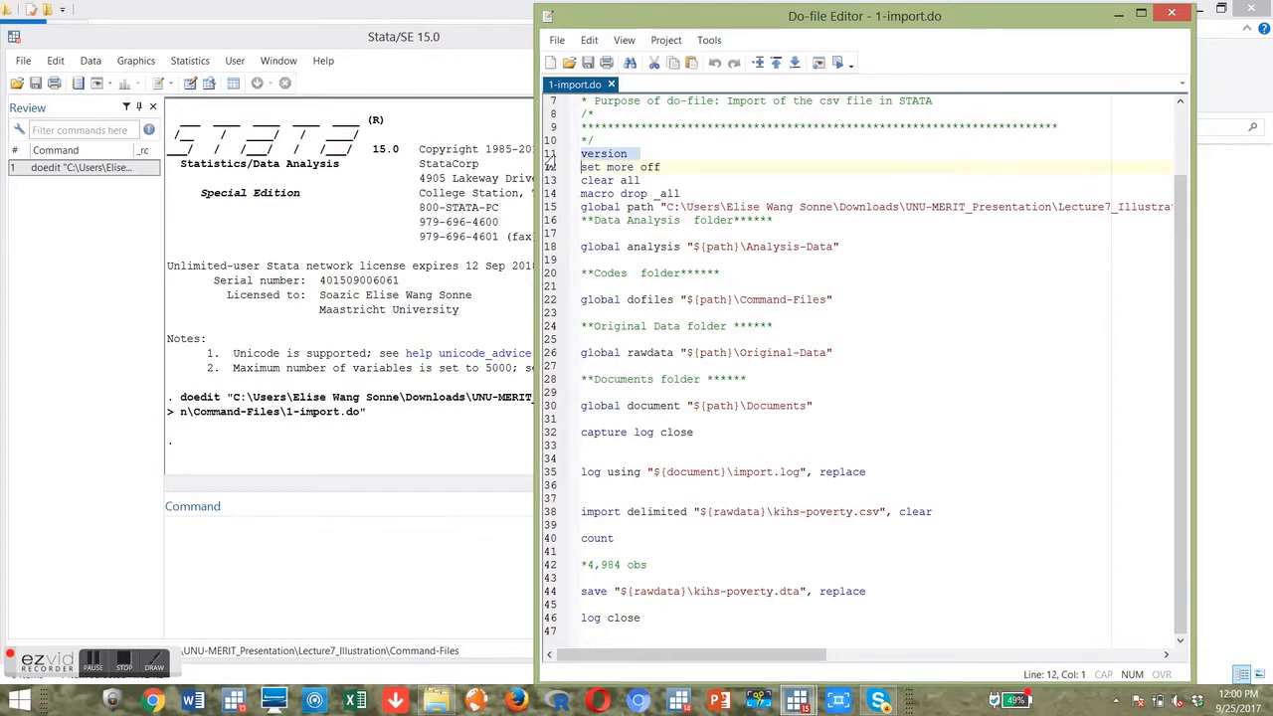
left_click(837, 63)
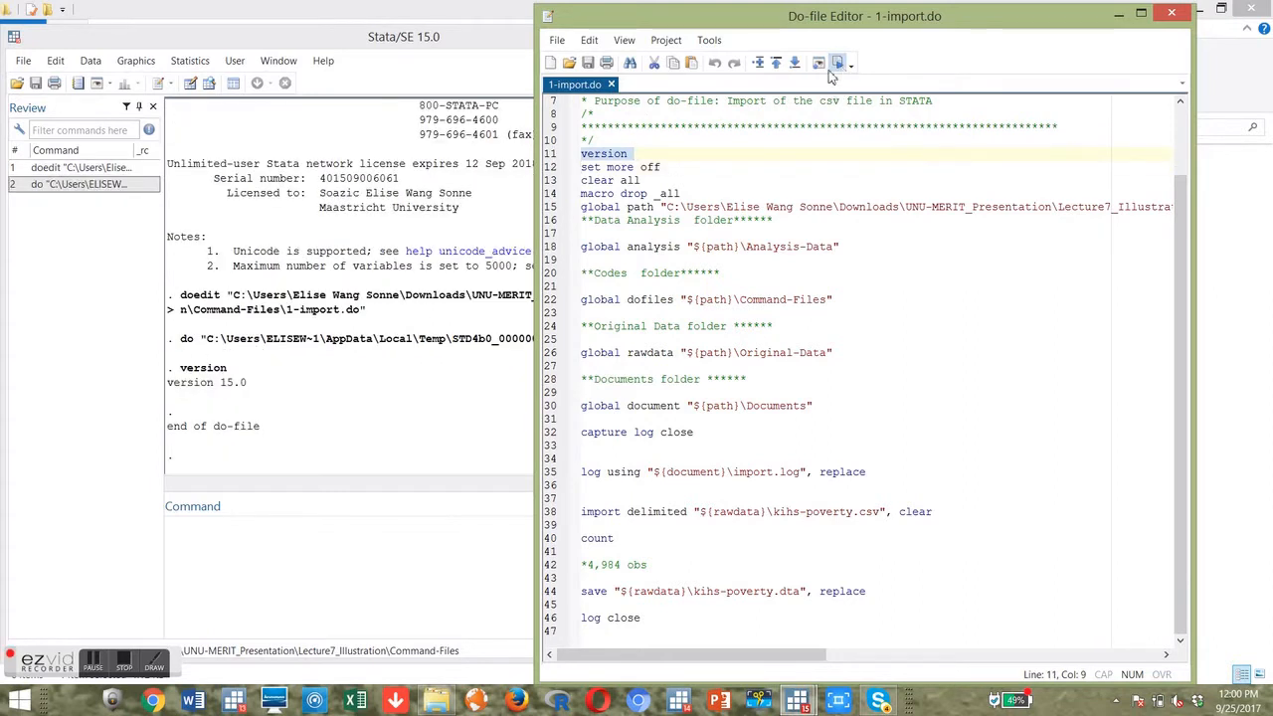
Examine the set more off, clear all and macro drop _all lines and the global path definition in 1-import.do
left_click(556, 167)
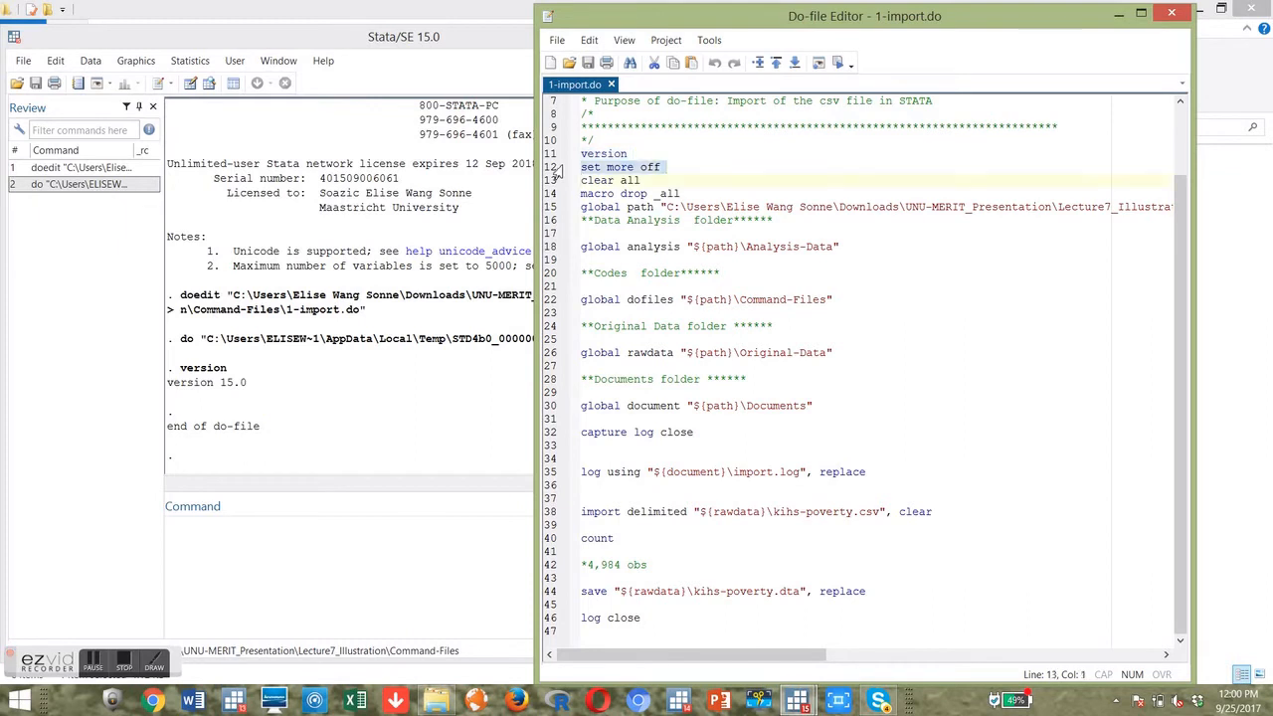
left_click_drag(558, 170, 558, 200)
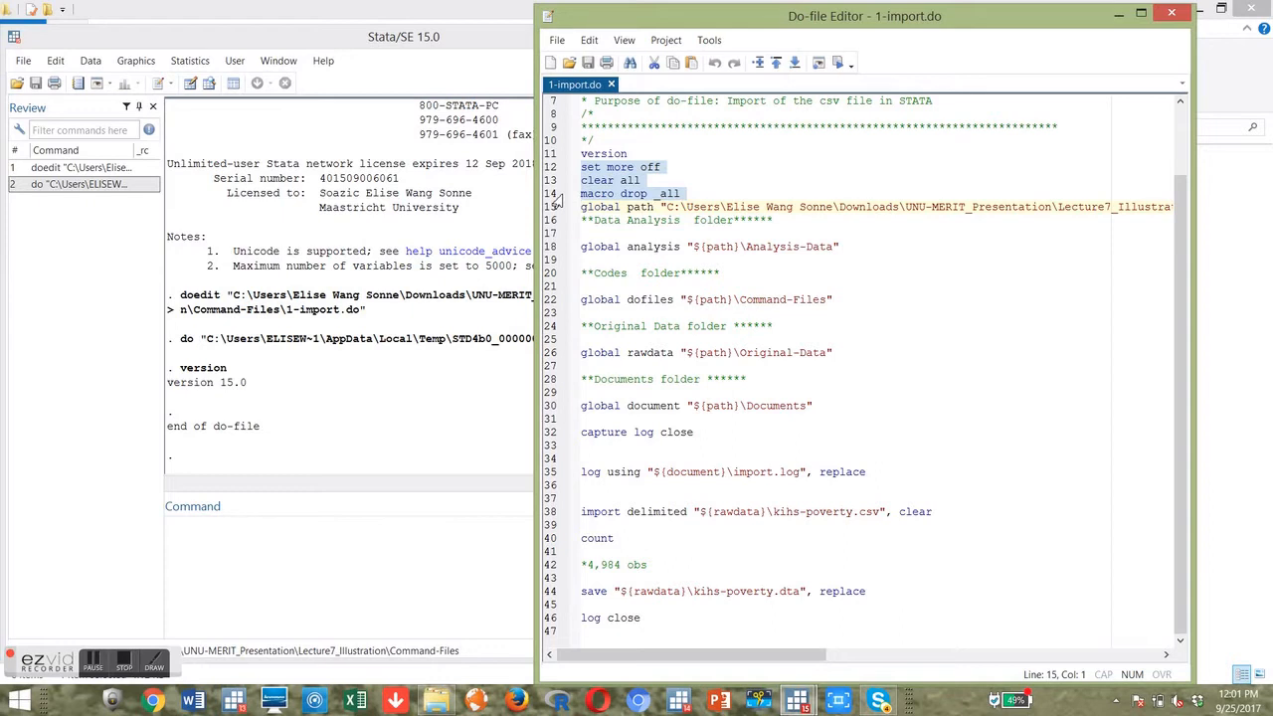
left_click_drag(558, 199, 557, 213)
left_click(559, 212)
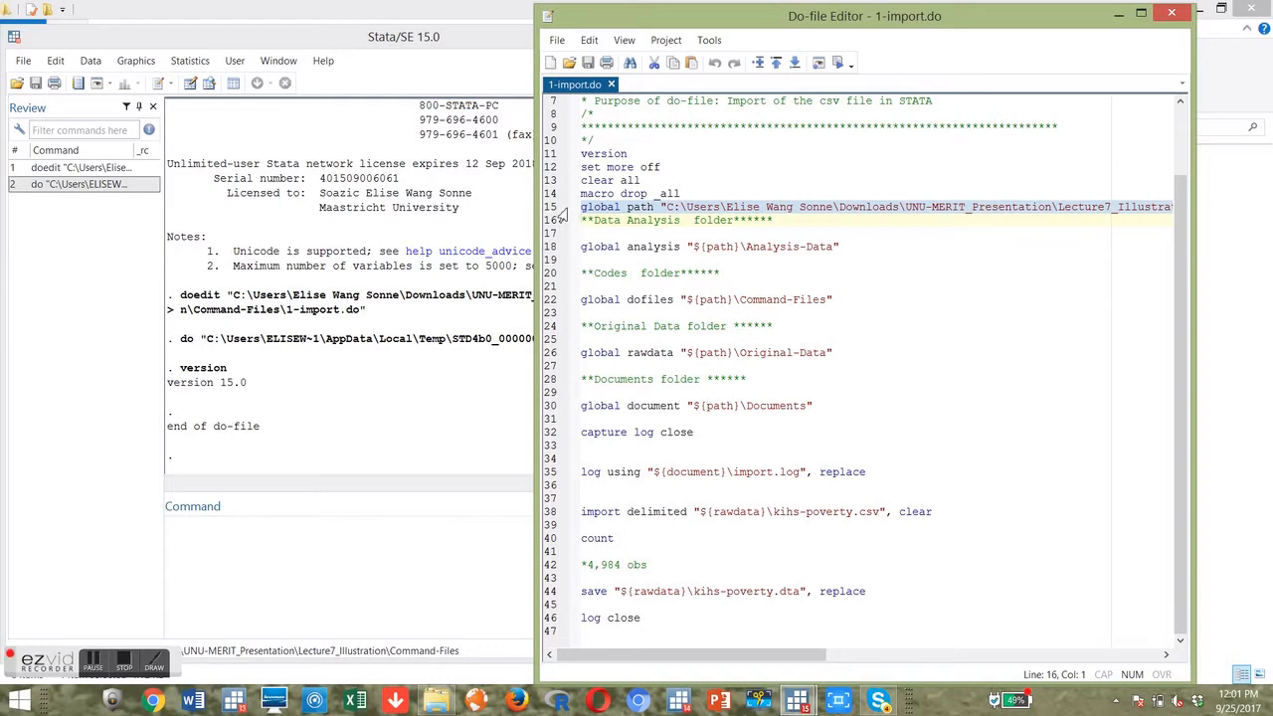
left_click(651, 206)
left_click_drag(627, 207, 658, 207)
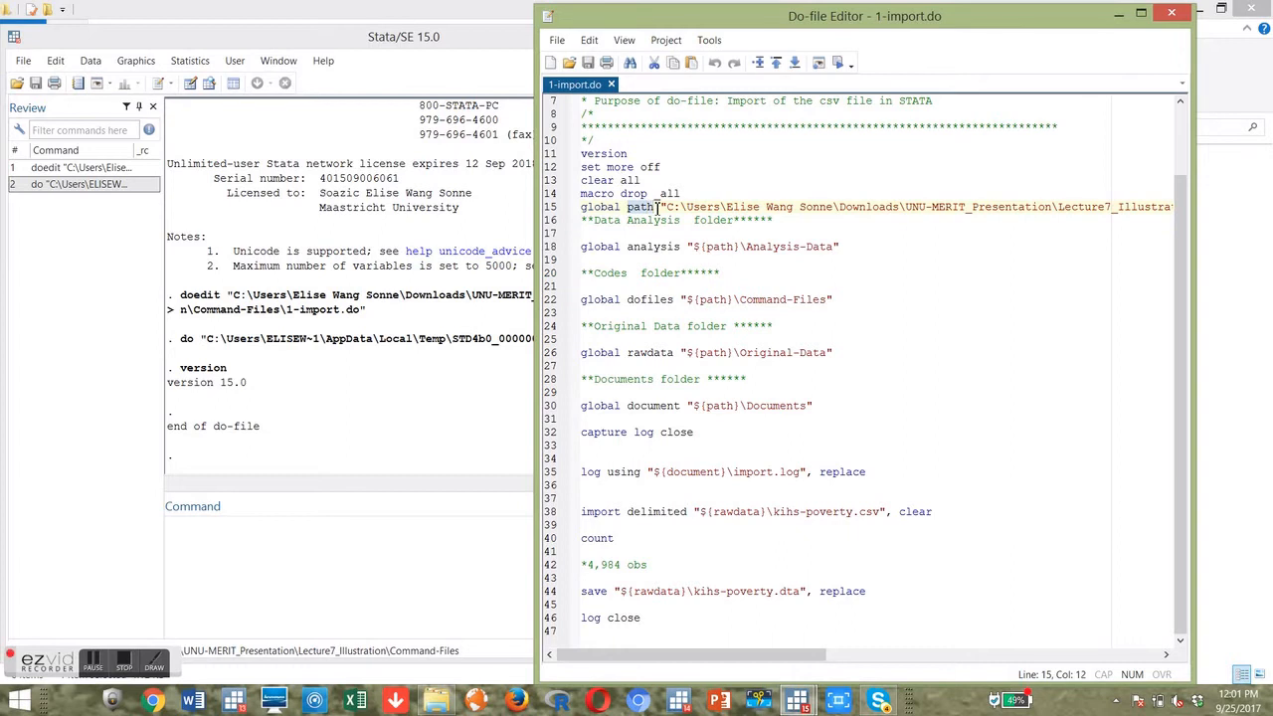
Show the full path of the Lecture7_Illustration folder in File Explorer and compare it with the path global in 1-import.do
left_click(436, 700)
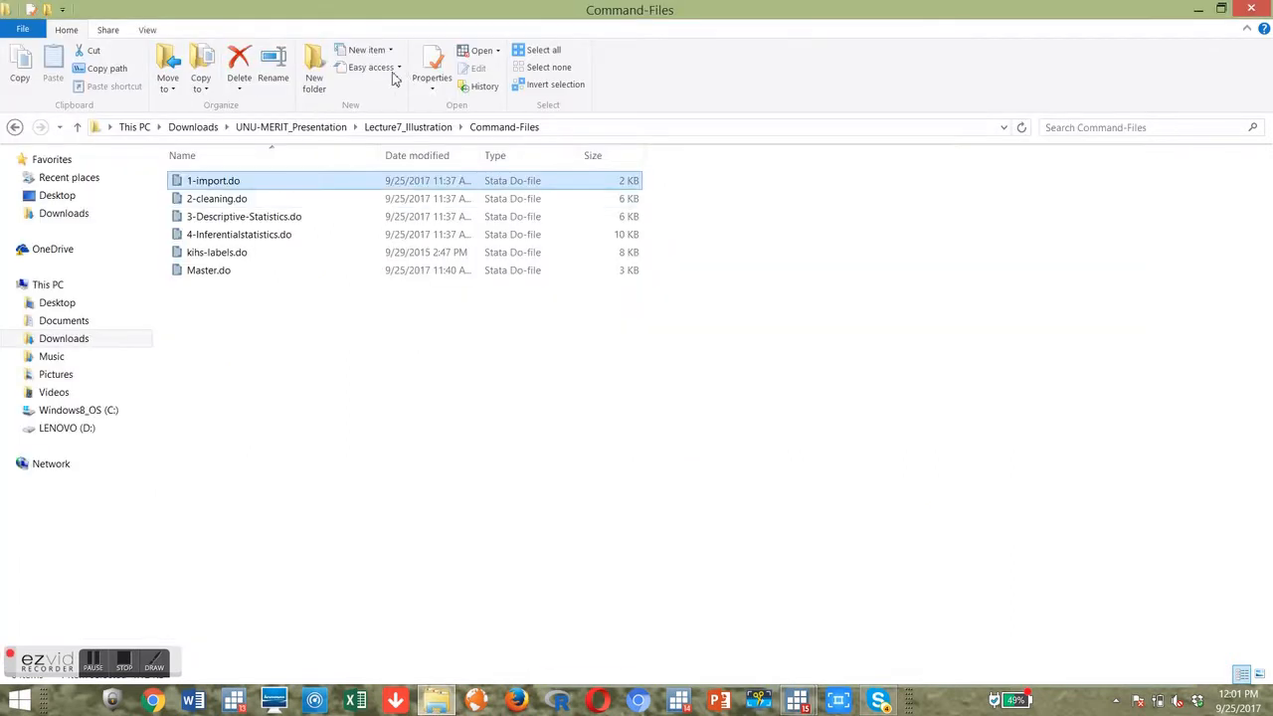
left_click(77, 127)
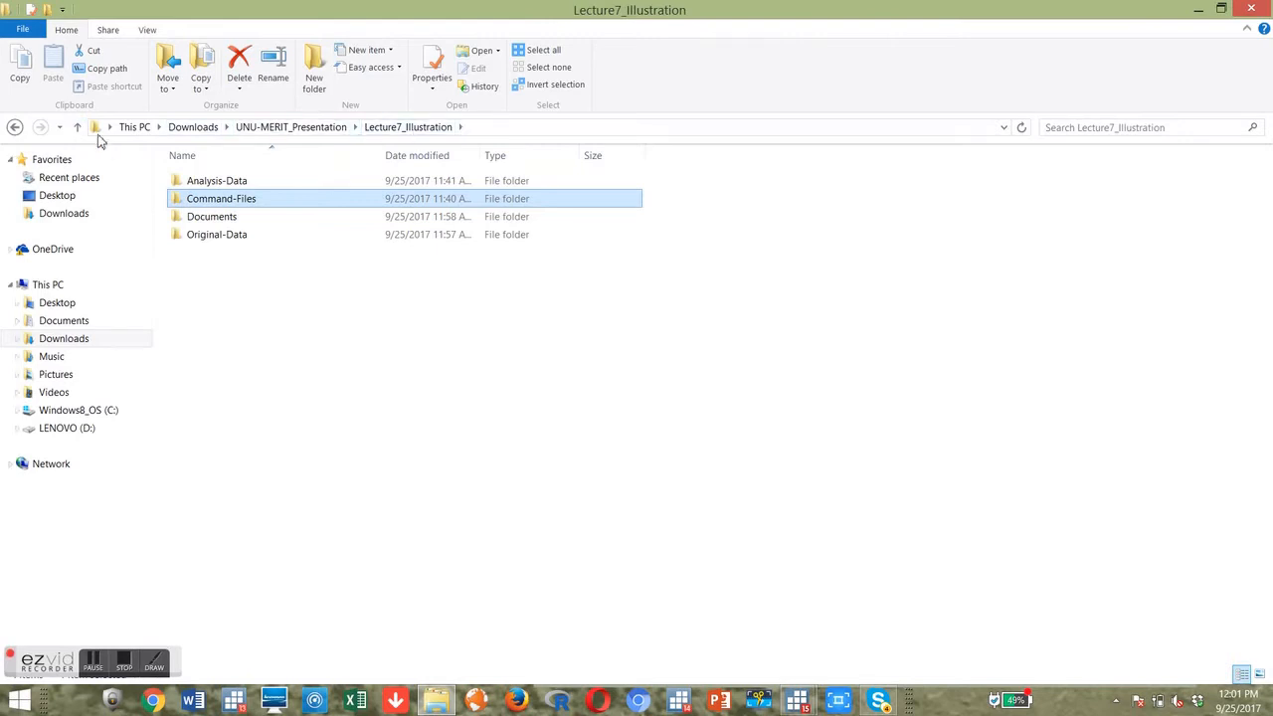
left_click(96, 132)
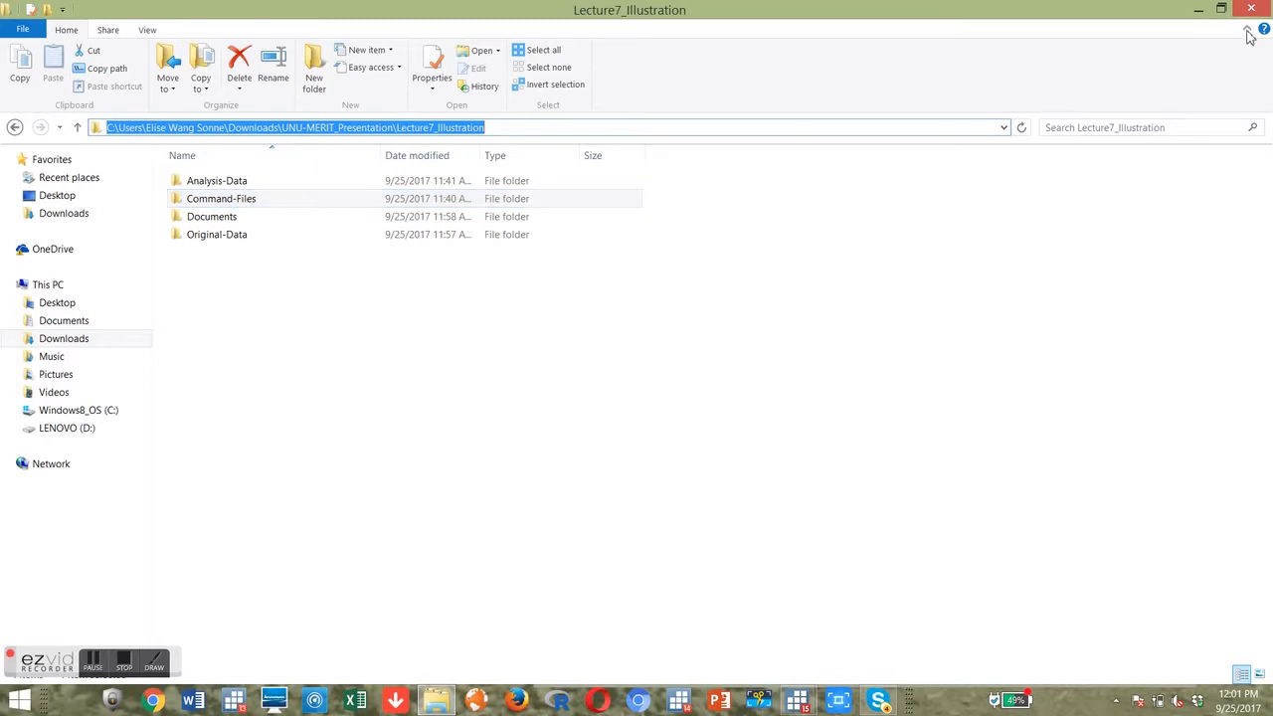
left_click(1198, 9)
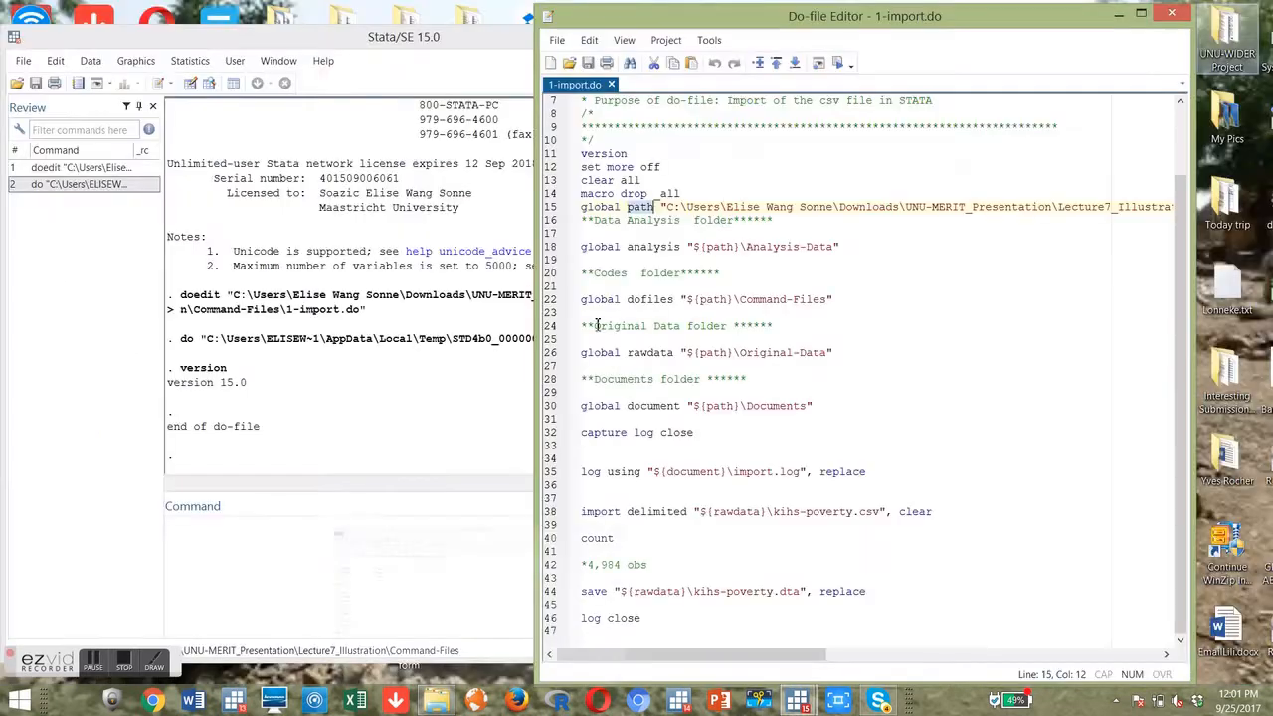
left_click(643, 209)
left_click_drag(627, 209, 656, 209)
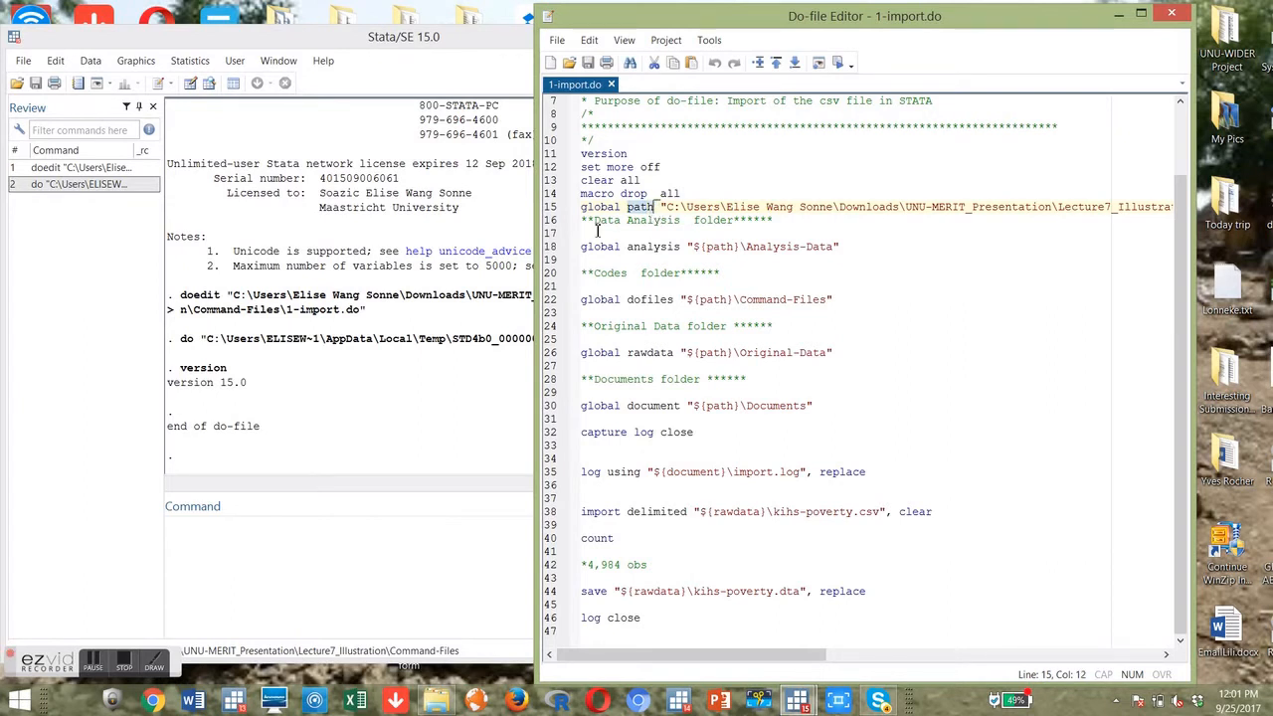
Examine the analysis and dofiles globals that point to the Analysis-Data and Command-Files folders
left_click(562, 247)
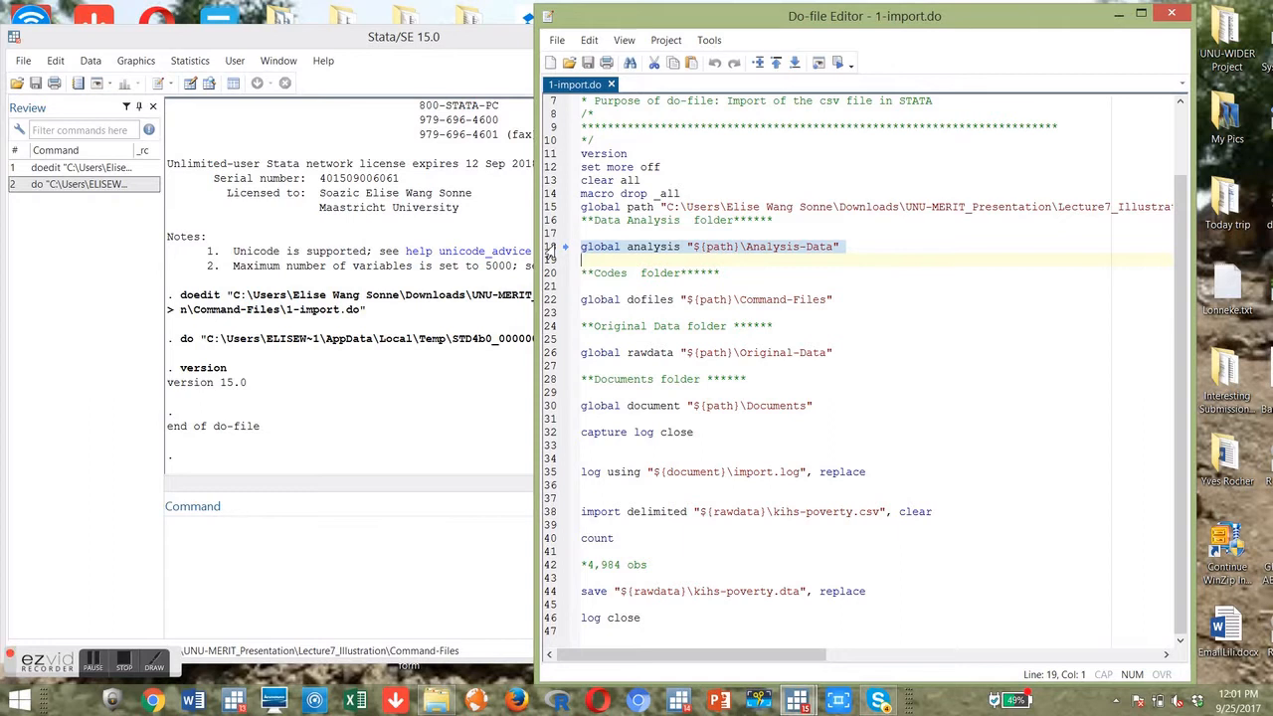
left_click(647, 248)
left_click_drag(629, 249, 682, 249)
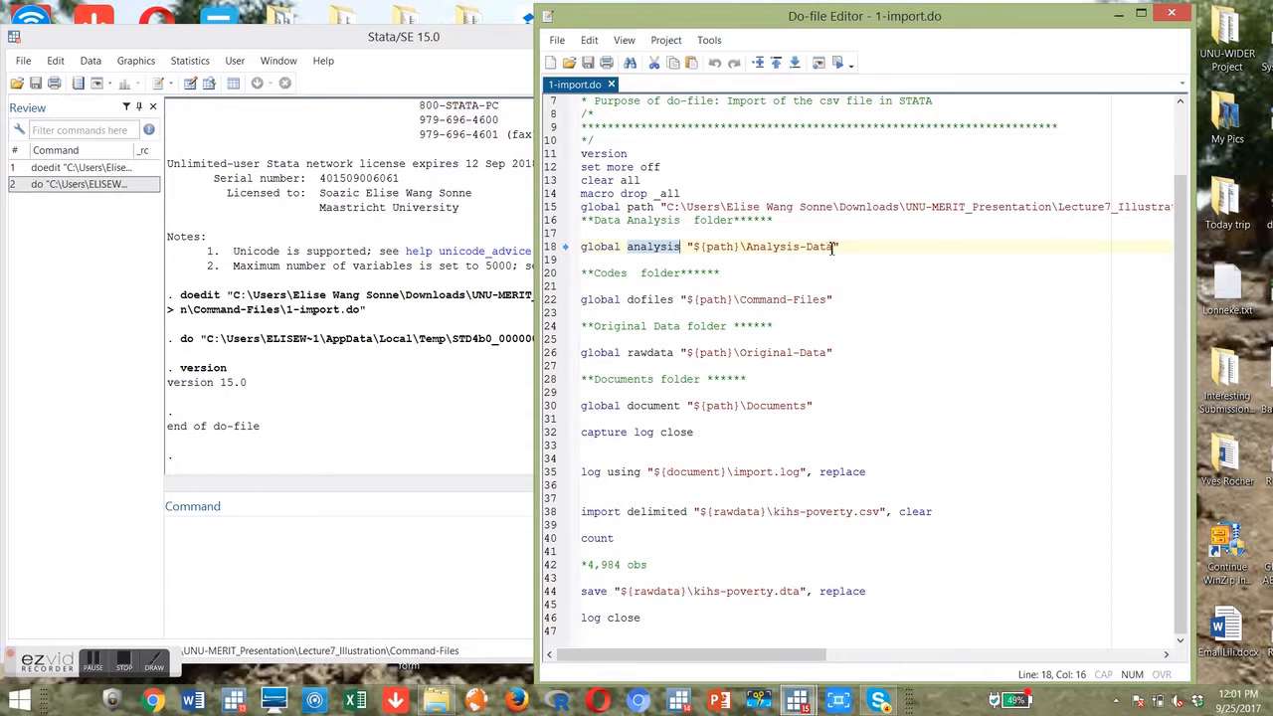
left_click(564, 303)
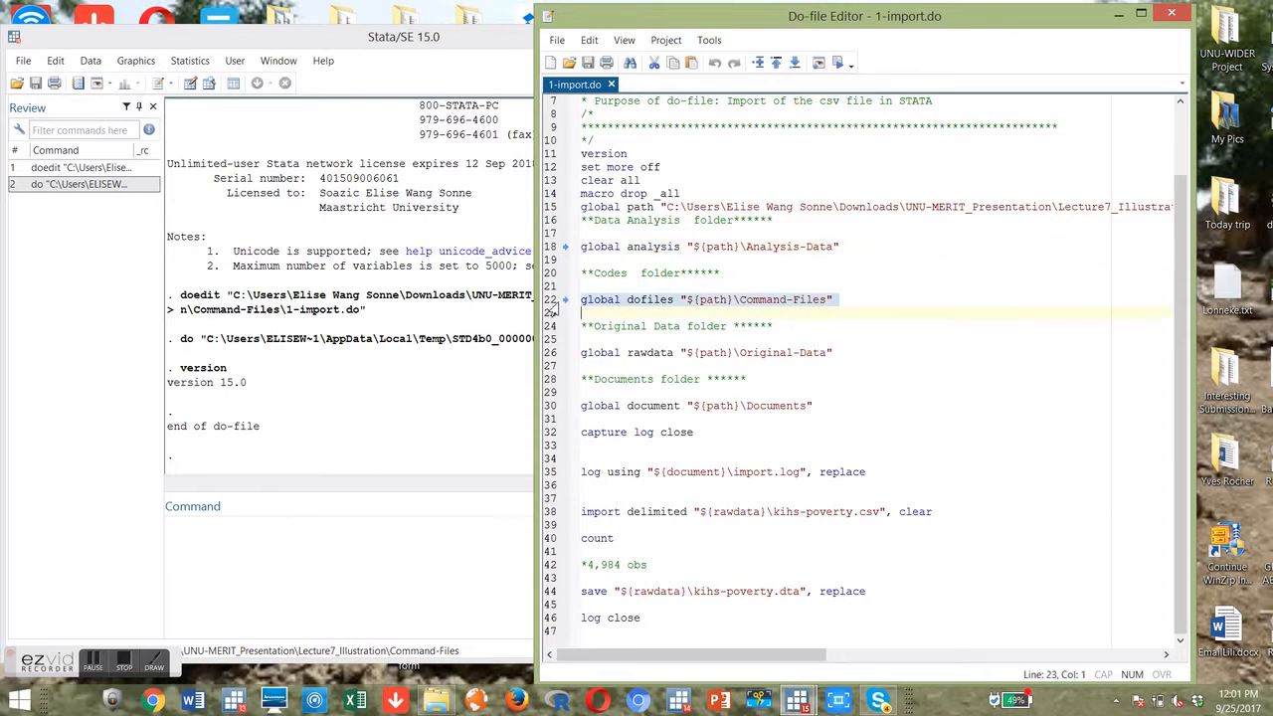
left_click(763, 300)
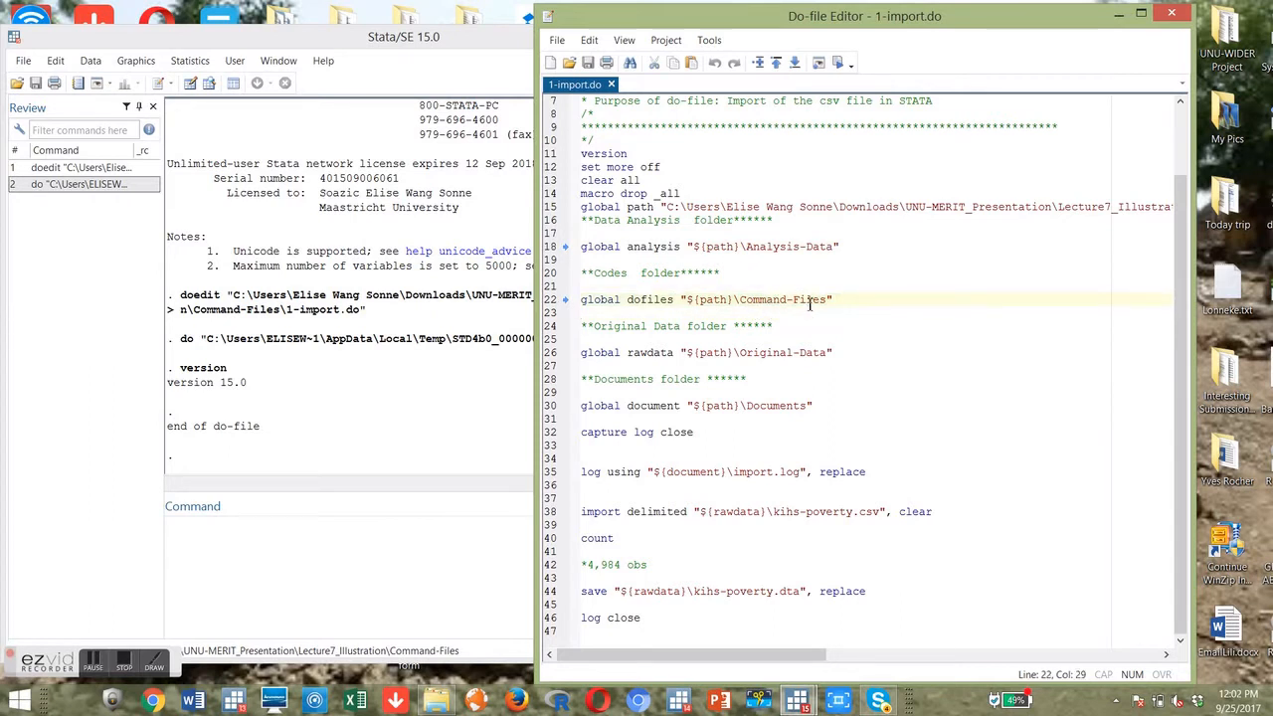
double_click(633, 299)
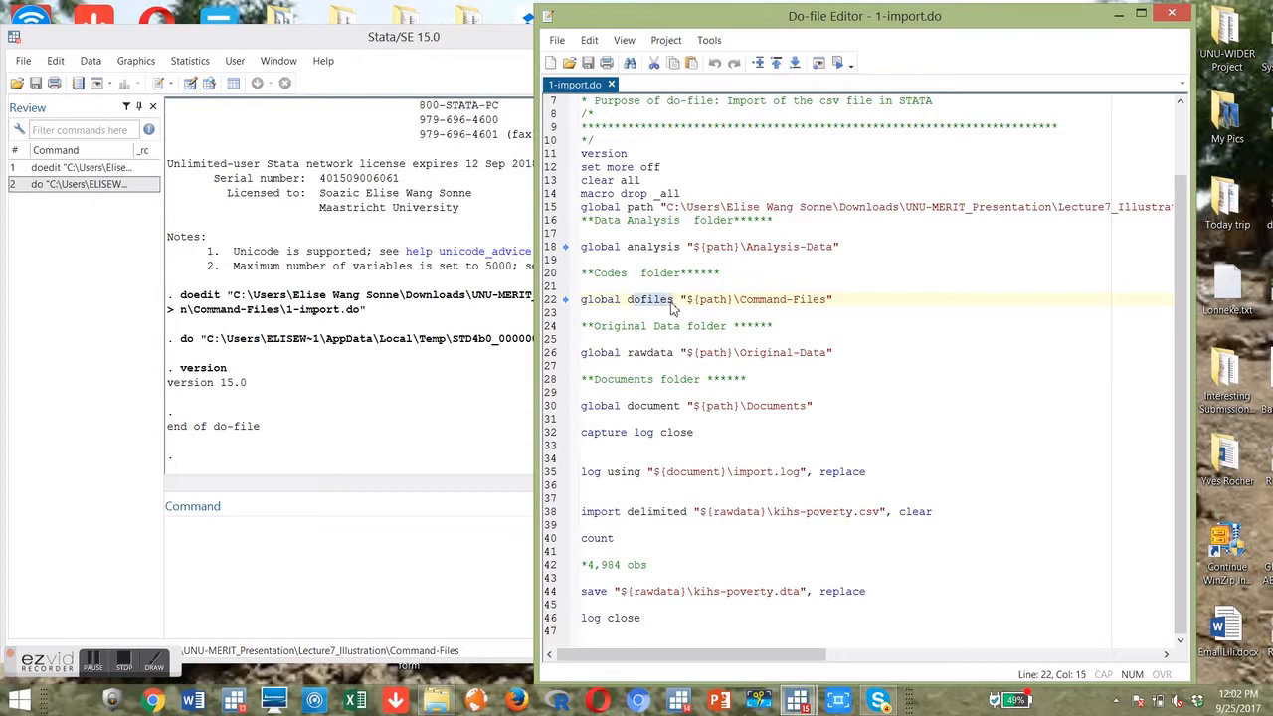
Examine the rawdata global and the Original-Data folder it refers to
left_click(553, 354)
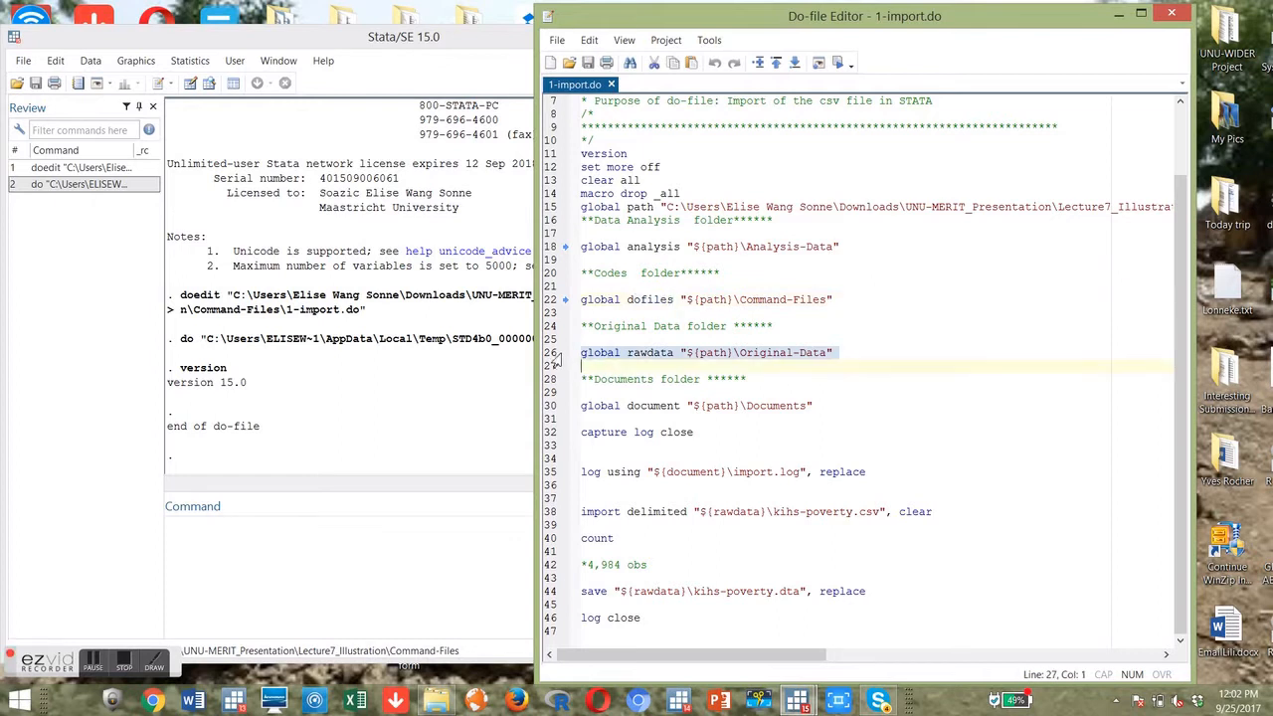
left_click(746, 353)
double_click(636, 353)
left_click(633, 300)
left_click(629, 352)
left_click_drag(628, 352, 670, 356)
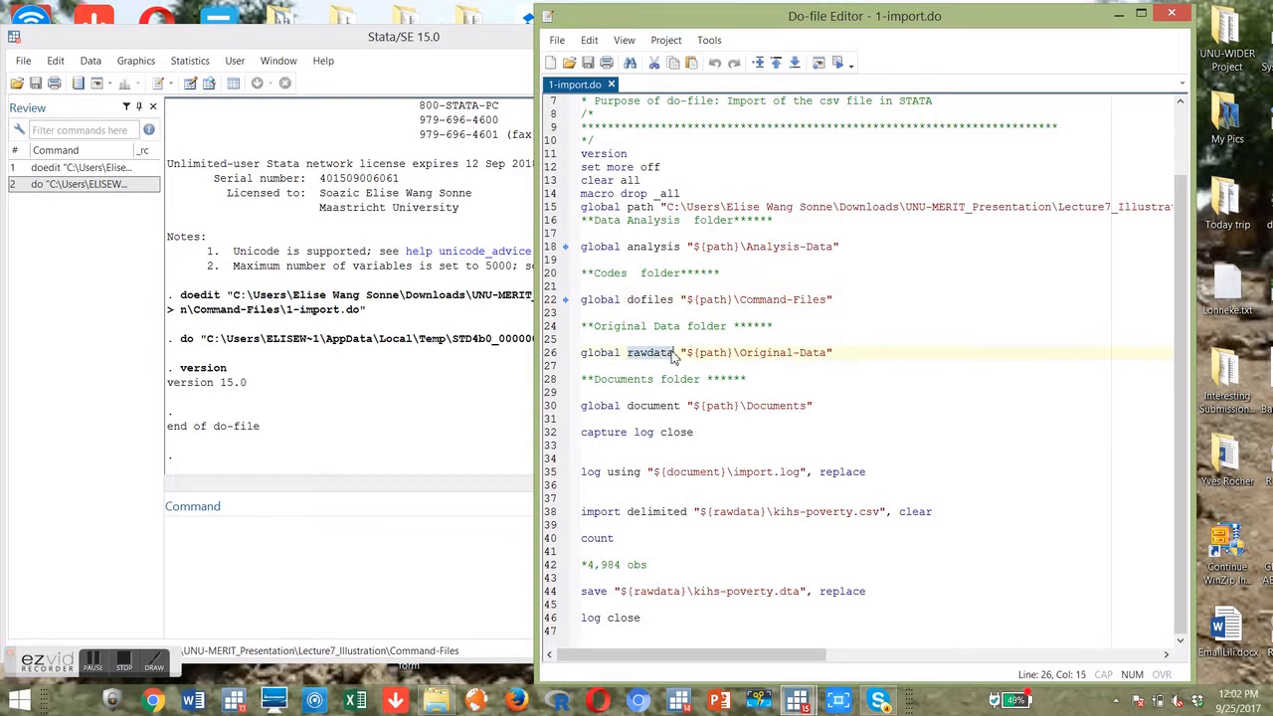
left_click_drag(740, 354, 829, 353)
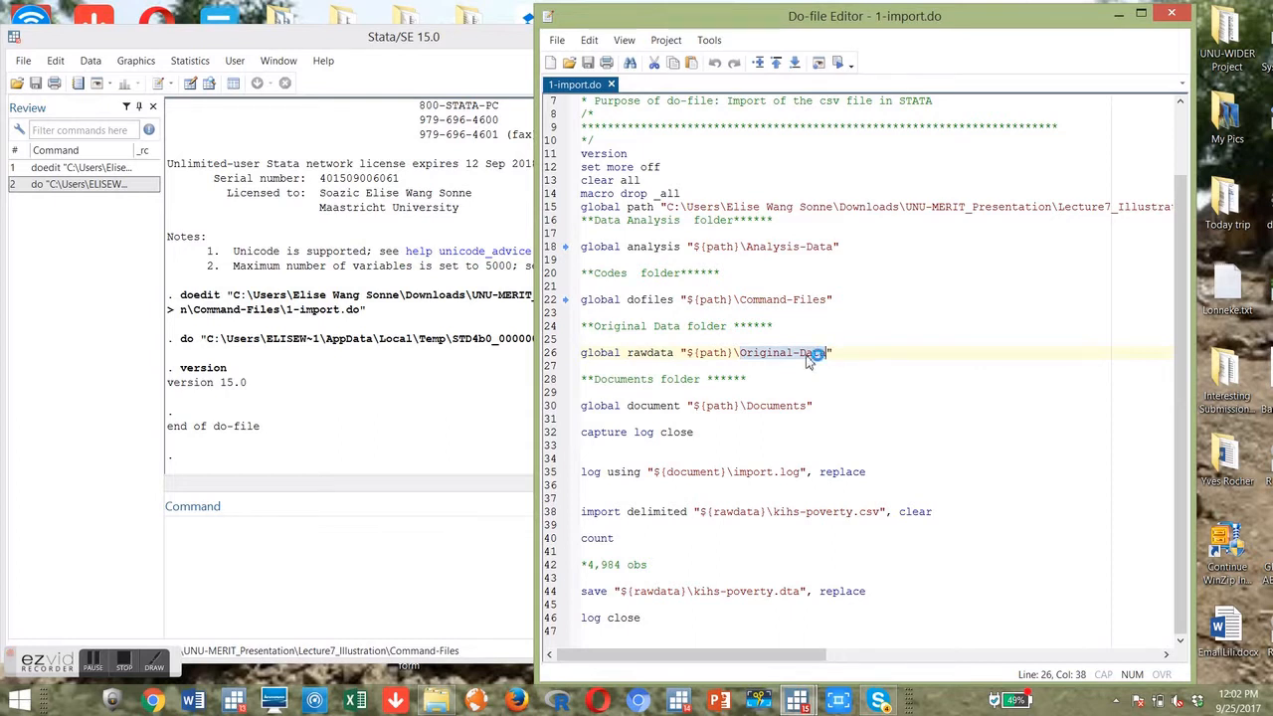
left_click(826, 364)
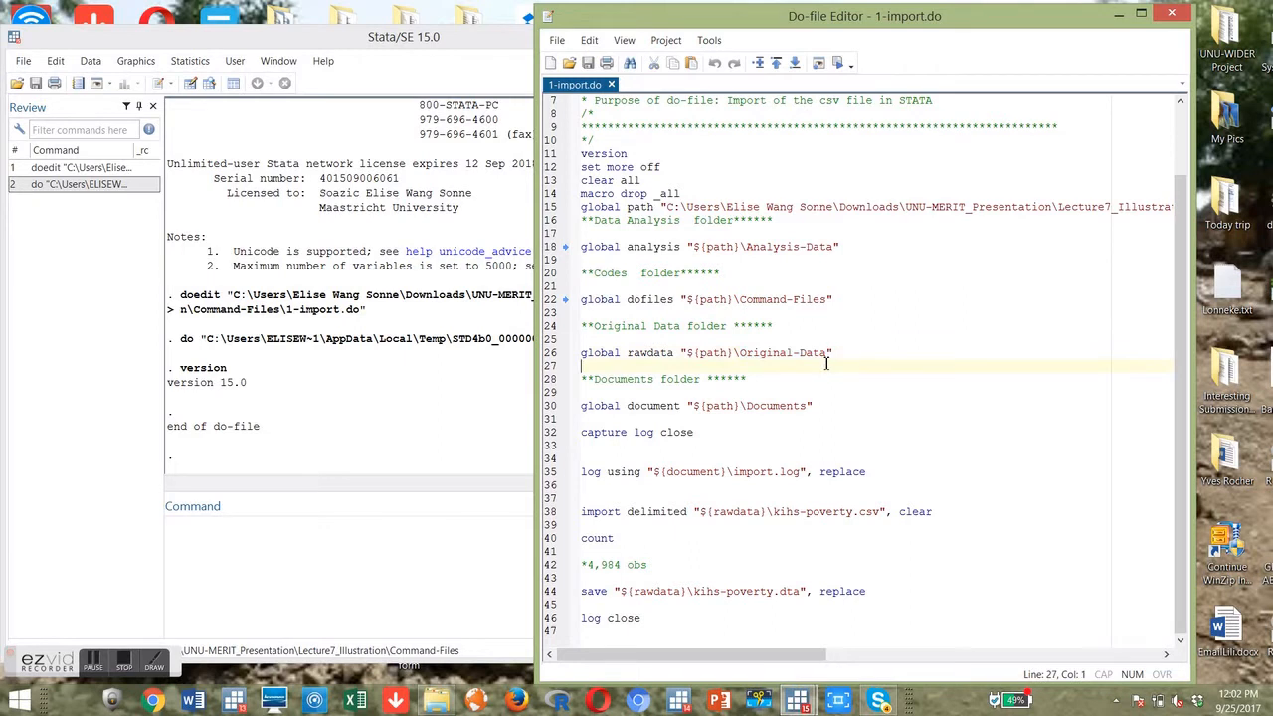
Go over the log, import and save commands, and run the whole of 1-import.do
left_click(566, 438)
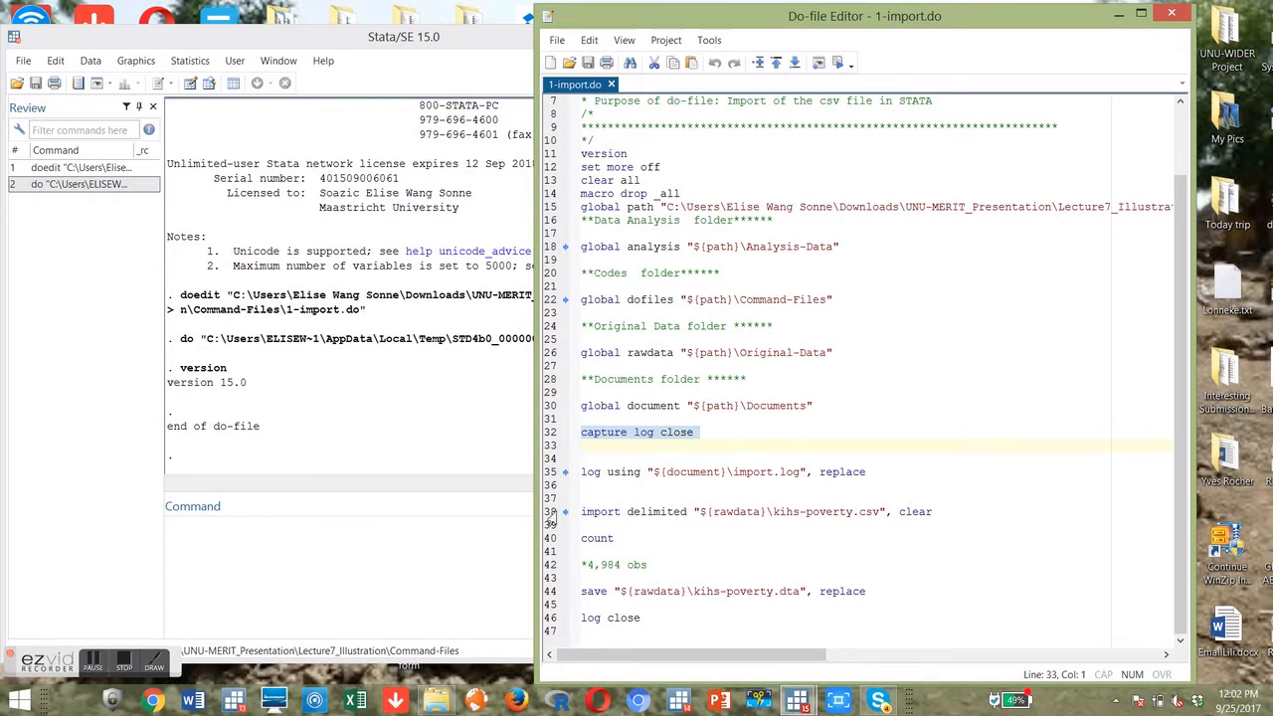
left_click(549, 513)
left_click_drag(550, 521, 557, 600)
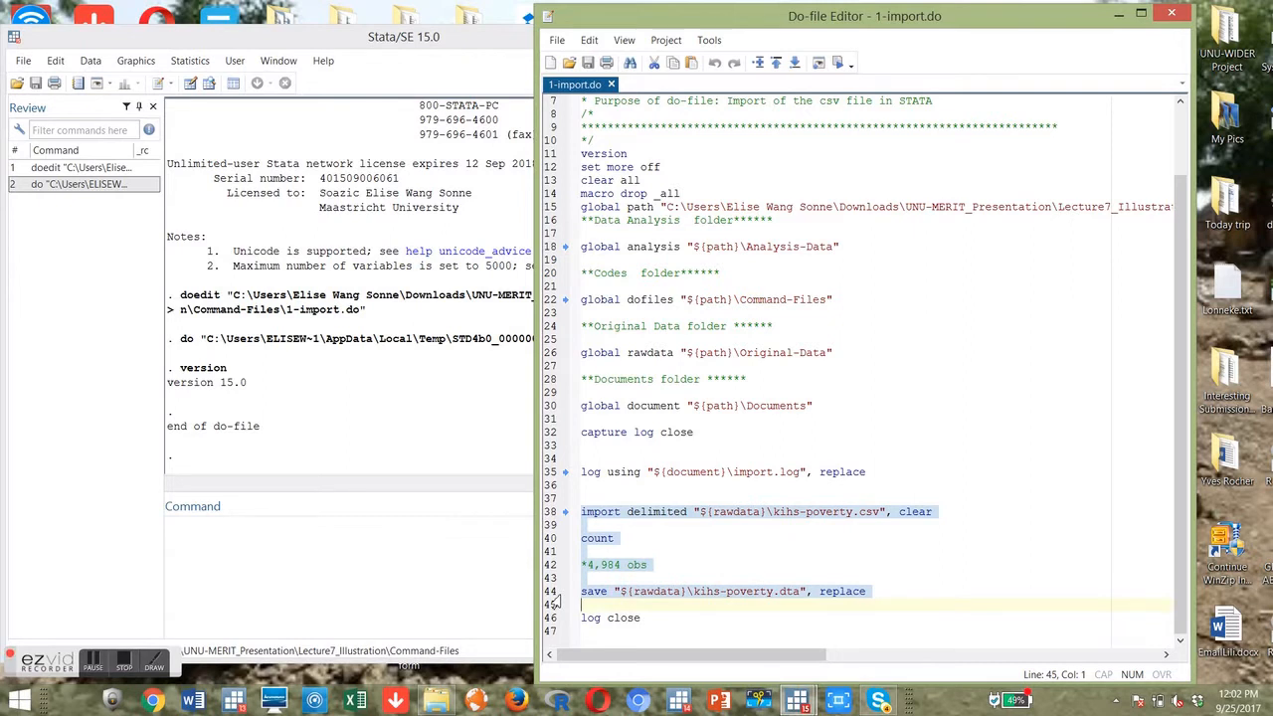
key("ctrl+a")
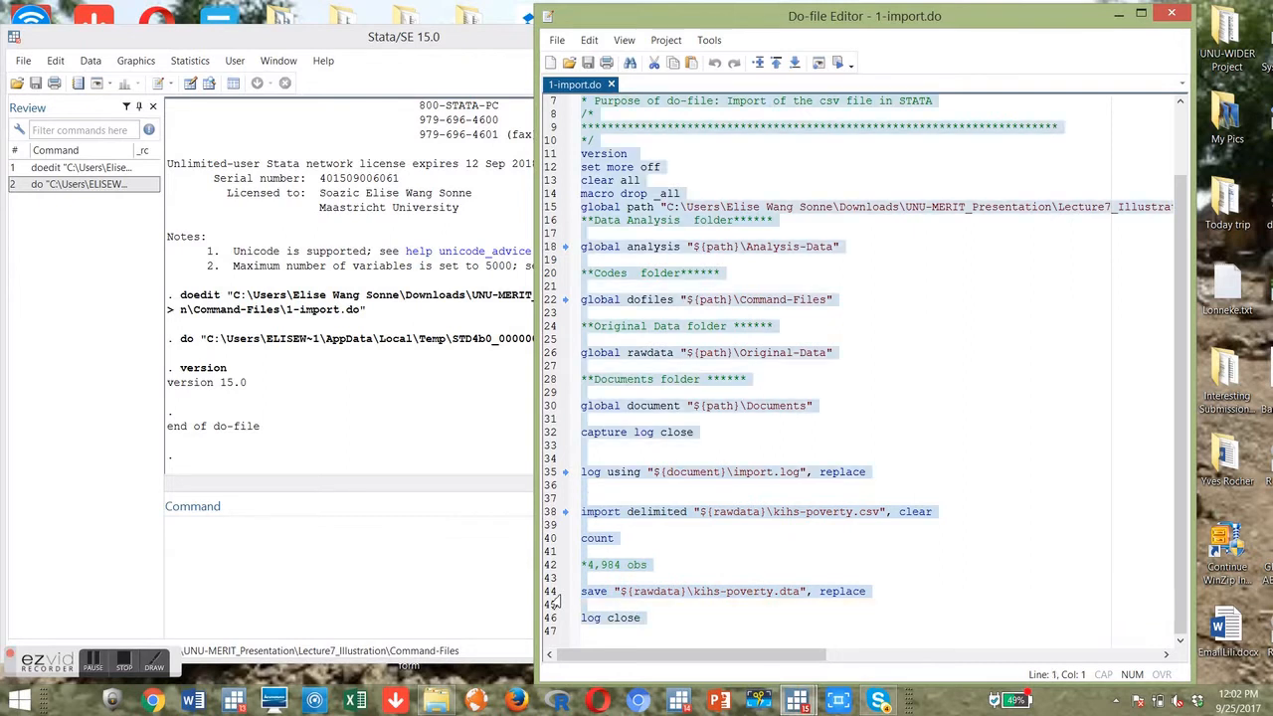
left_click(836, 62)
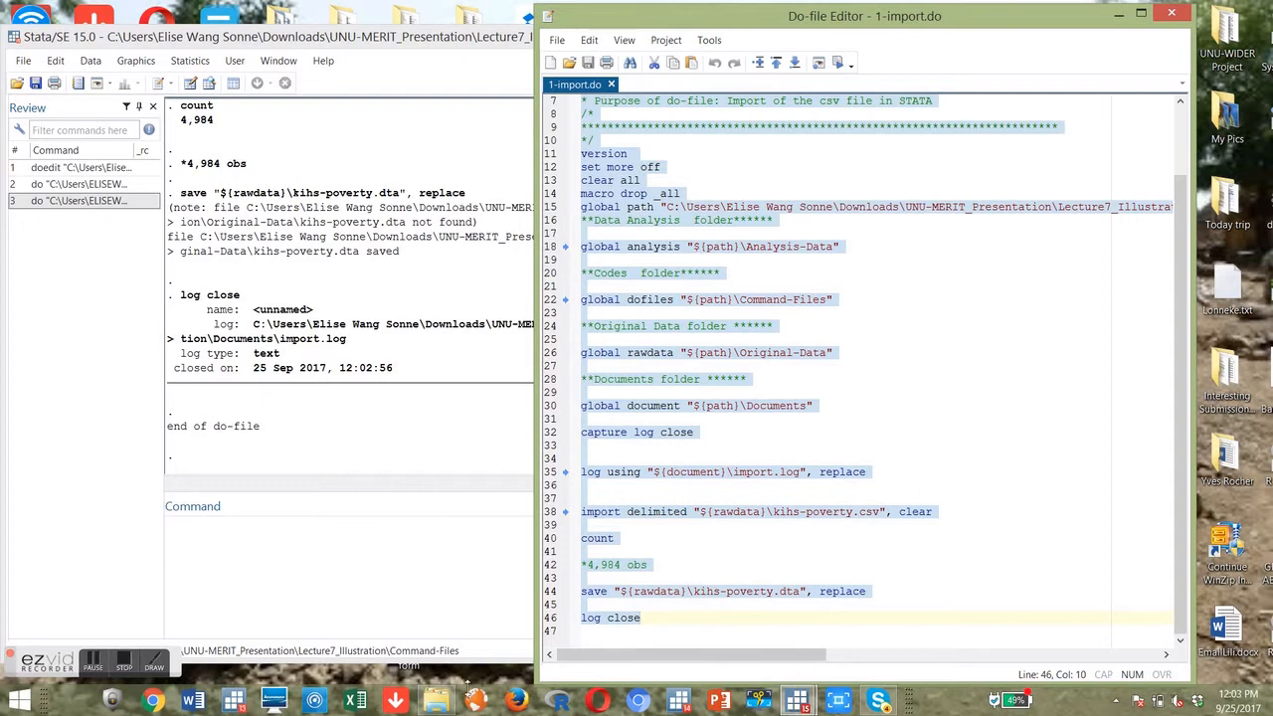
Check the Documents folder in File Explorer for the generated import.log and return to the do-file
left_click(445, 704)
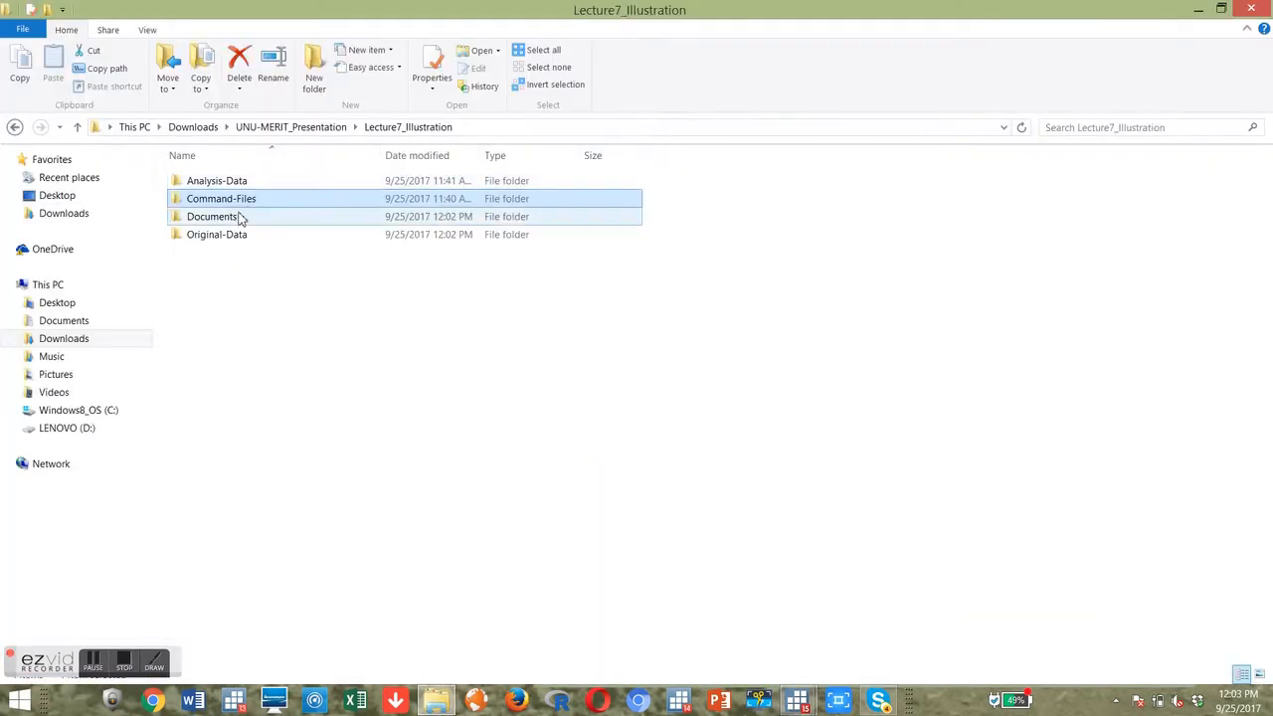
left_click(238, 218)
double_click(238, 218)
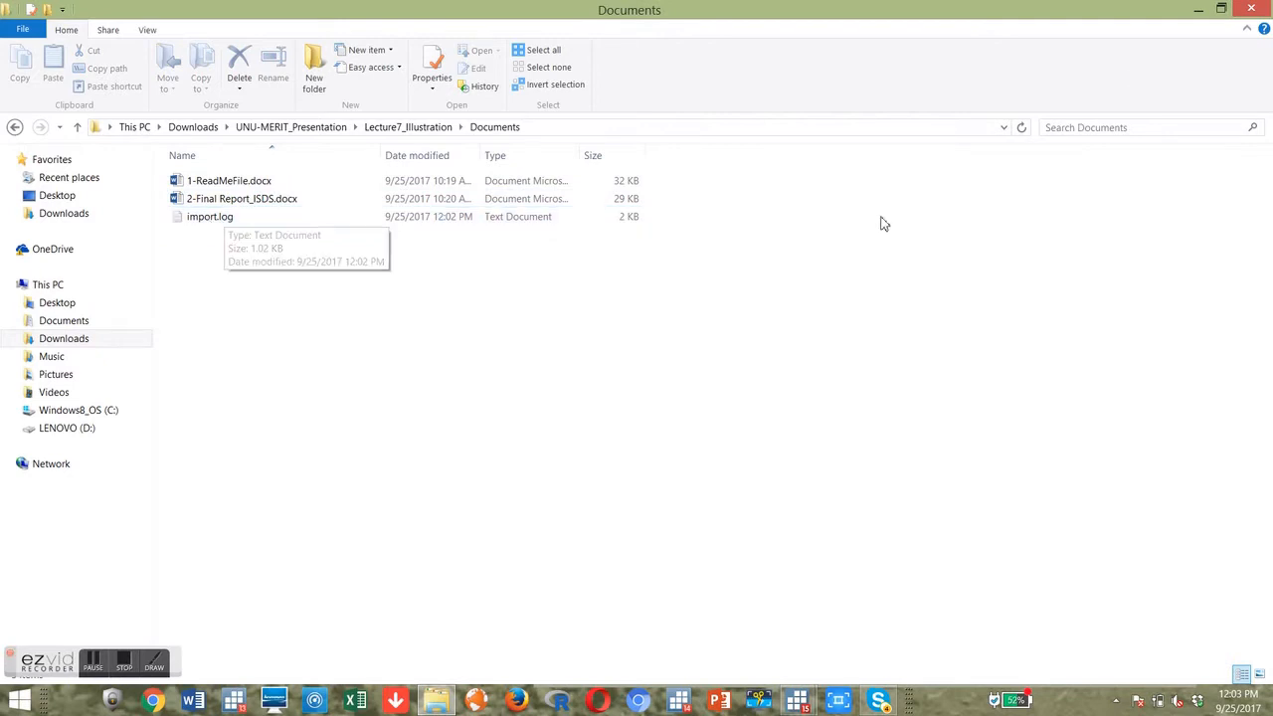
left_click(1196, 10)
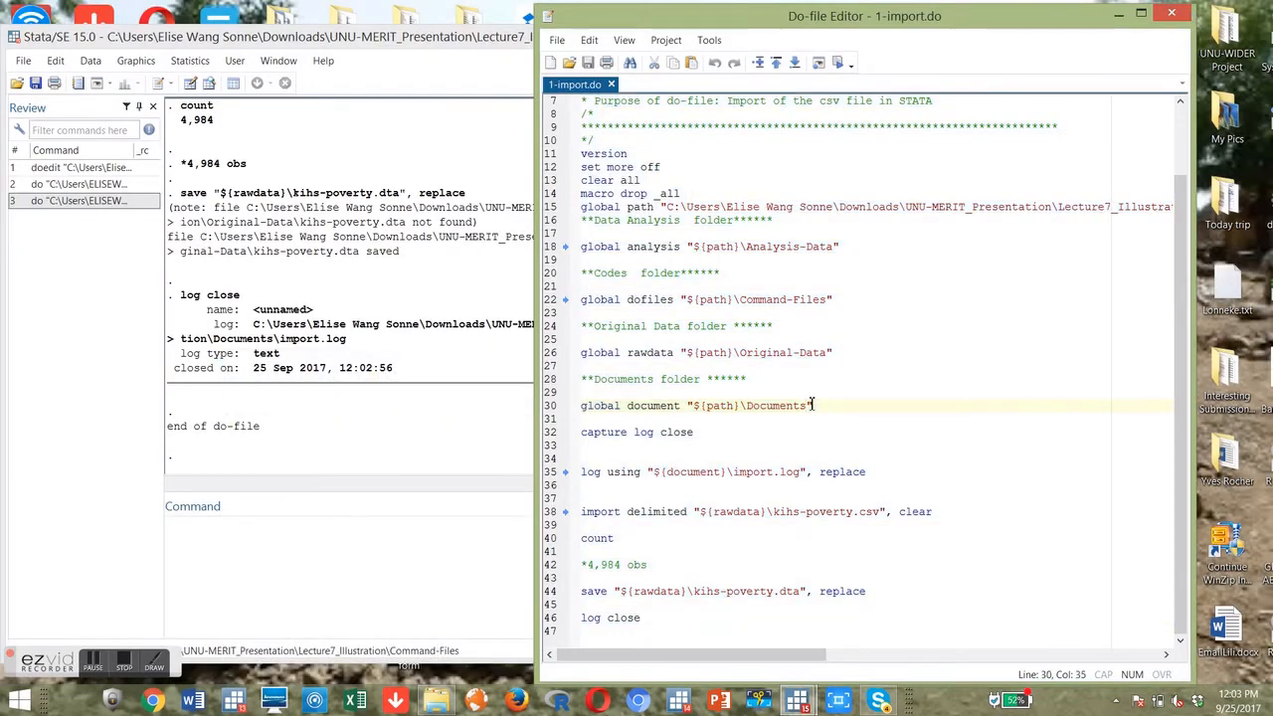
Open 2-cleaning.do in the Do-file Editor alongside 1-import.do
left_click(812, 404)
key("ctrl+o")
left_click(736, 167)
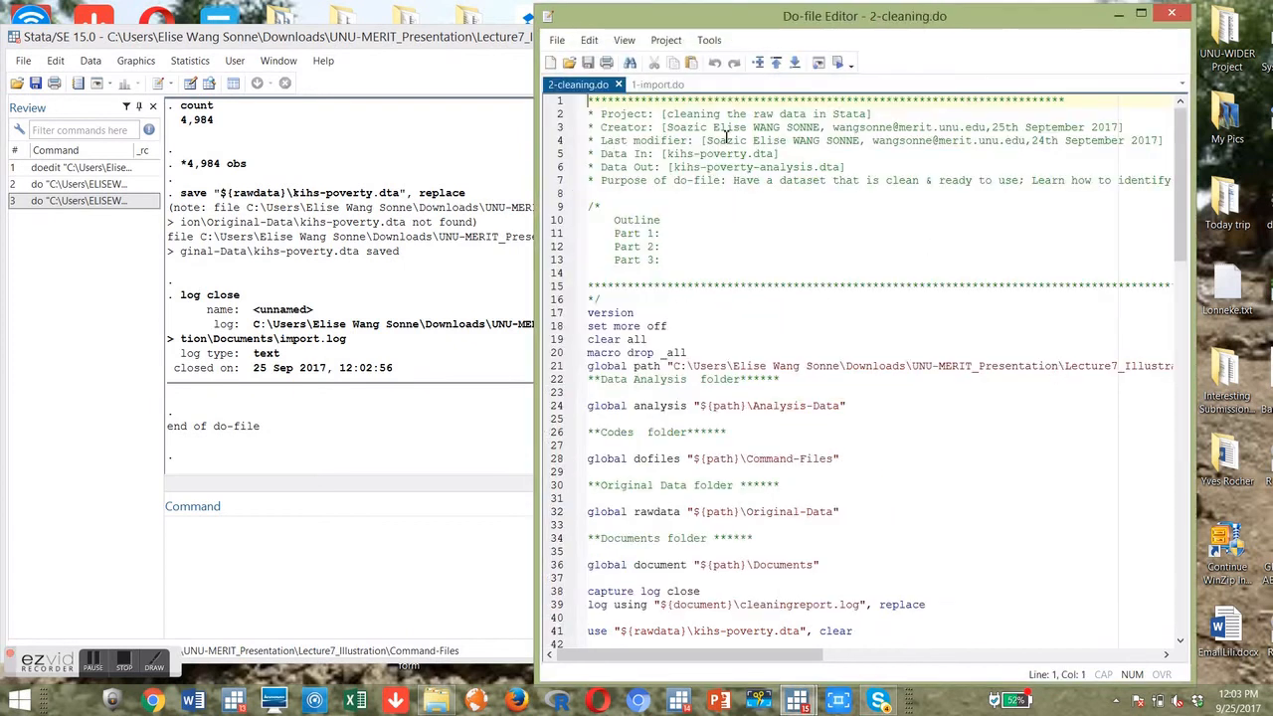
Examine the header comments of 2-cleaning.do, including the last modifier line and the Part 1 to Part 3 outline
left_click(562, 103)
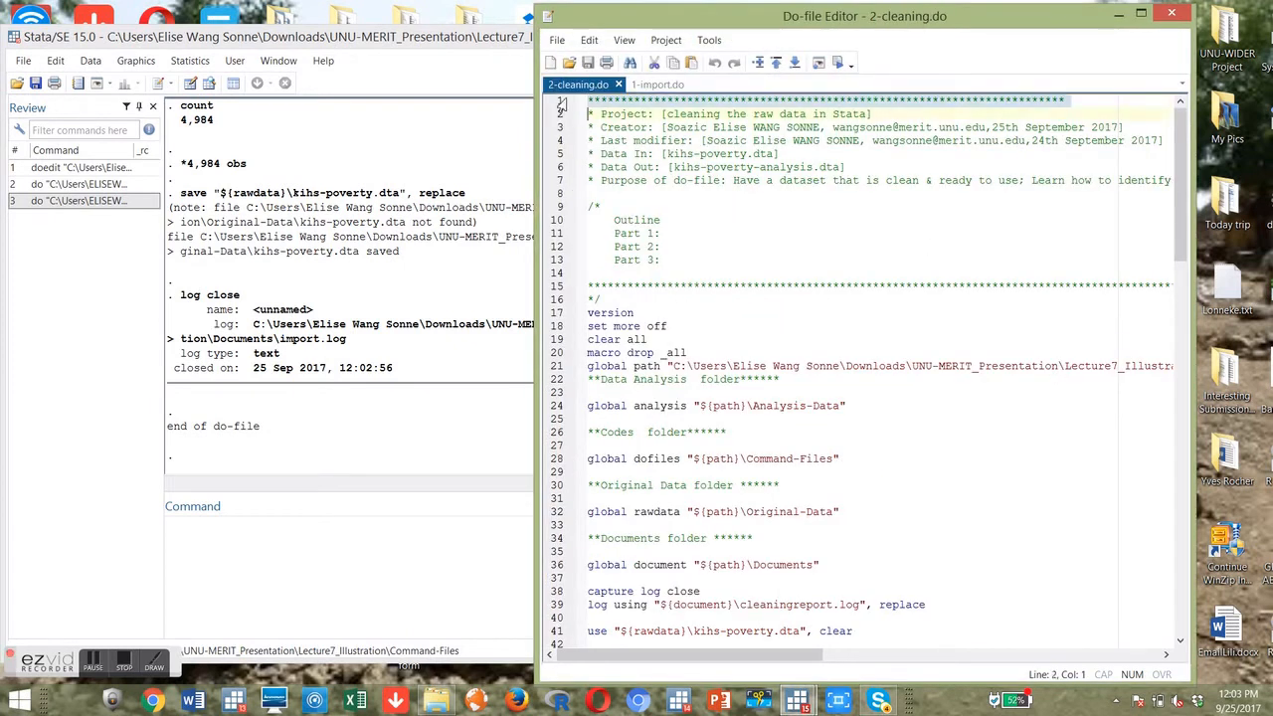
left_click_drag(562, 104, 582, 189)
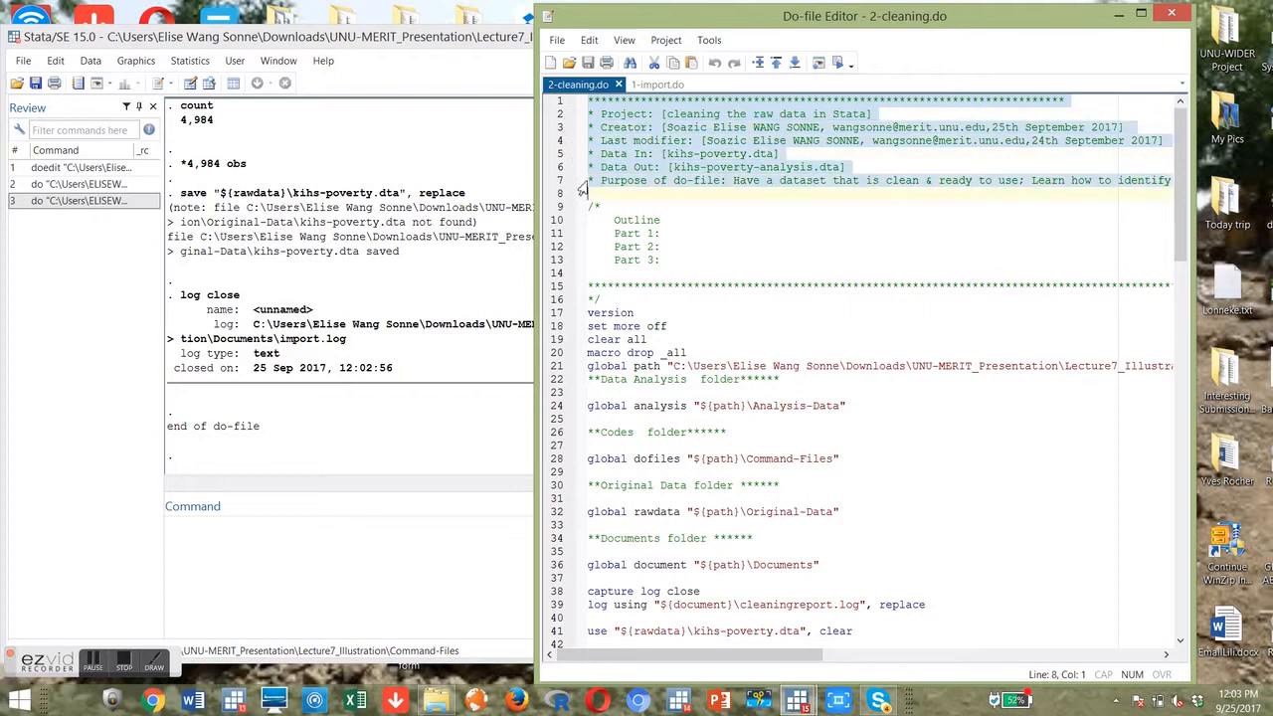
left_click(706, 154)
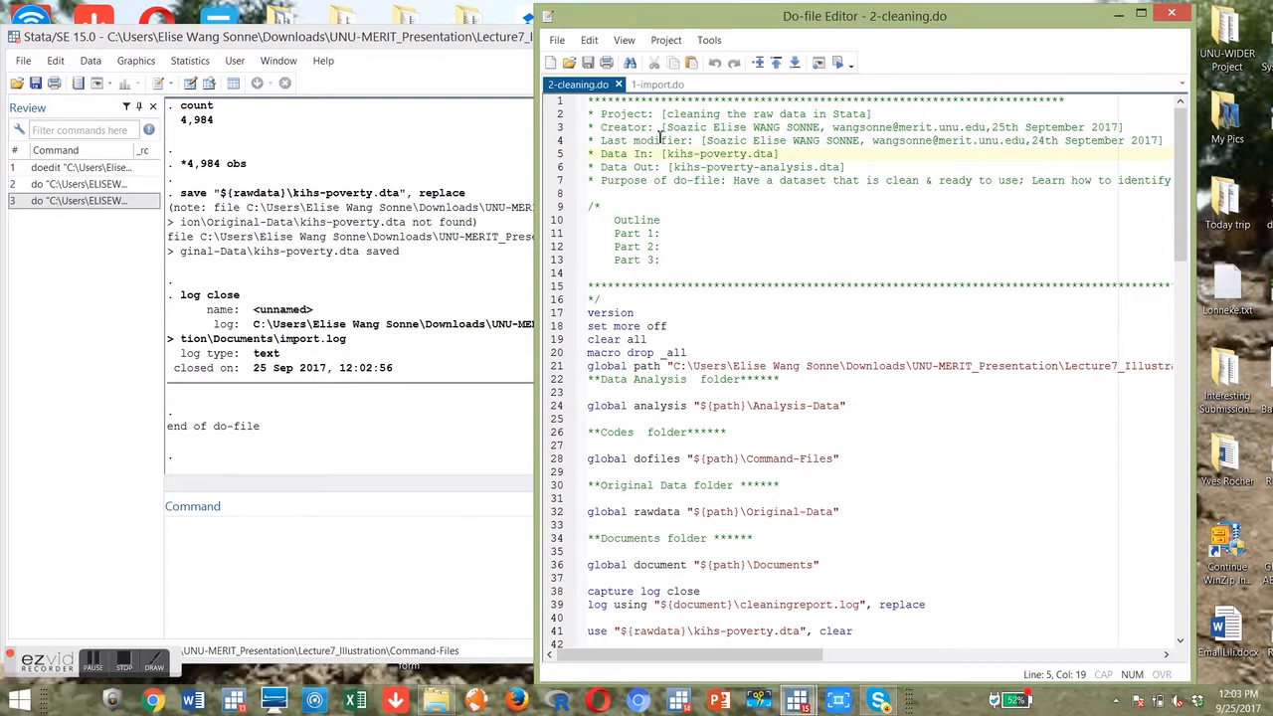
left_click(555, 141)
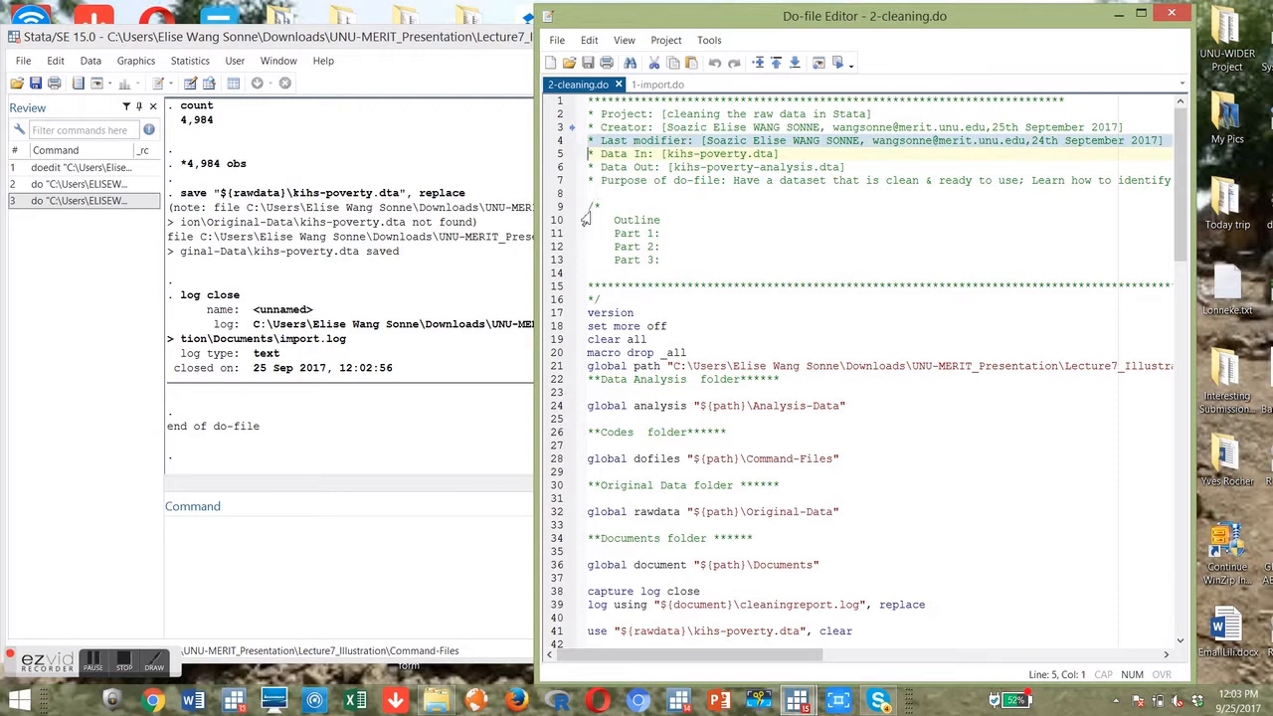
left_click(672, 232)
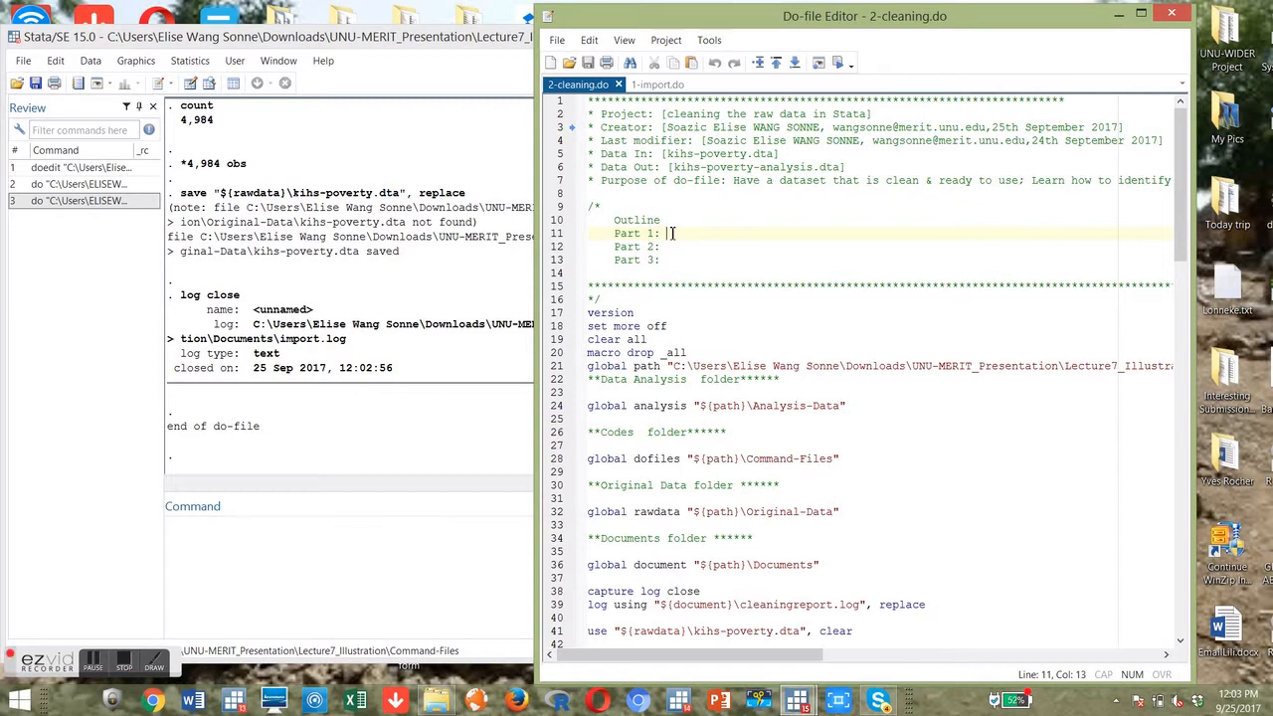
left_click(561, 234)
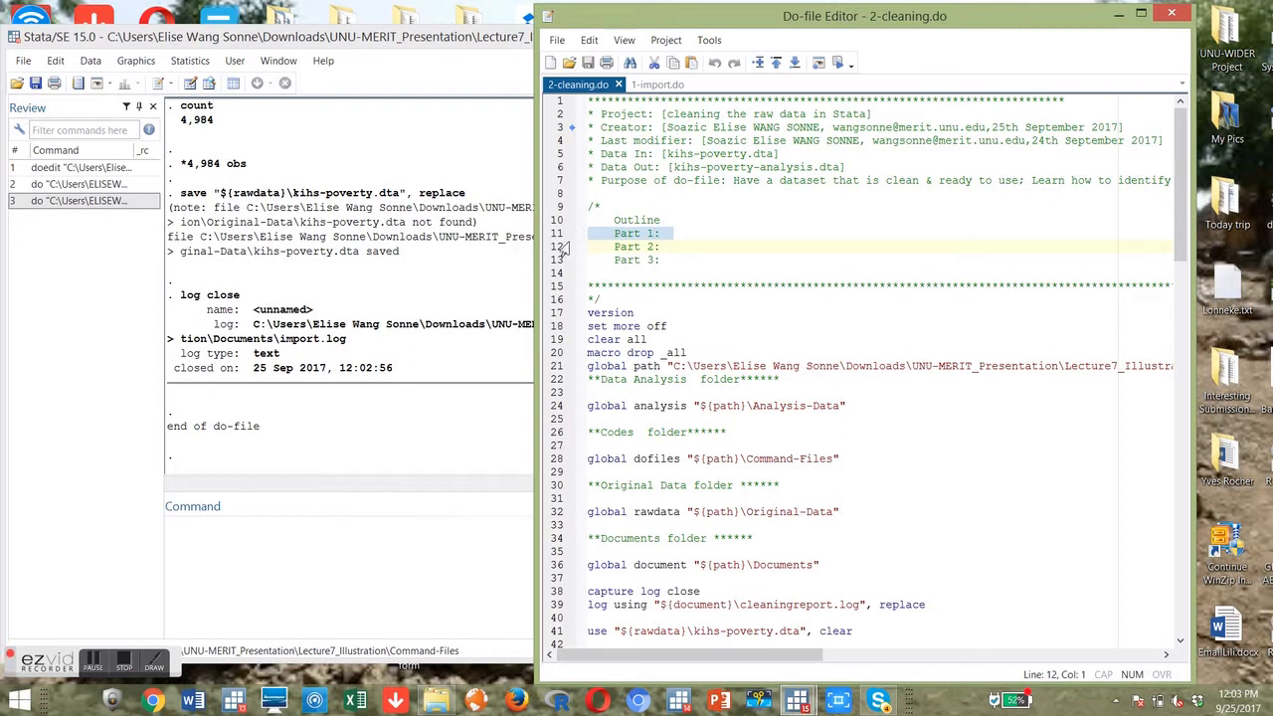
left_click(664, 237)
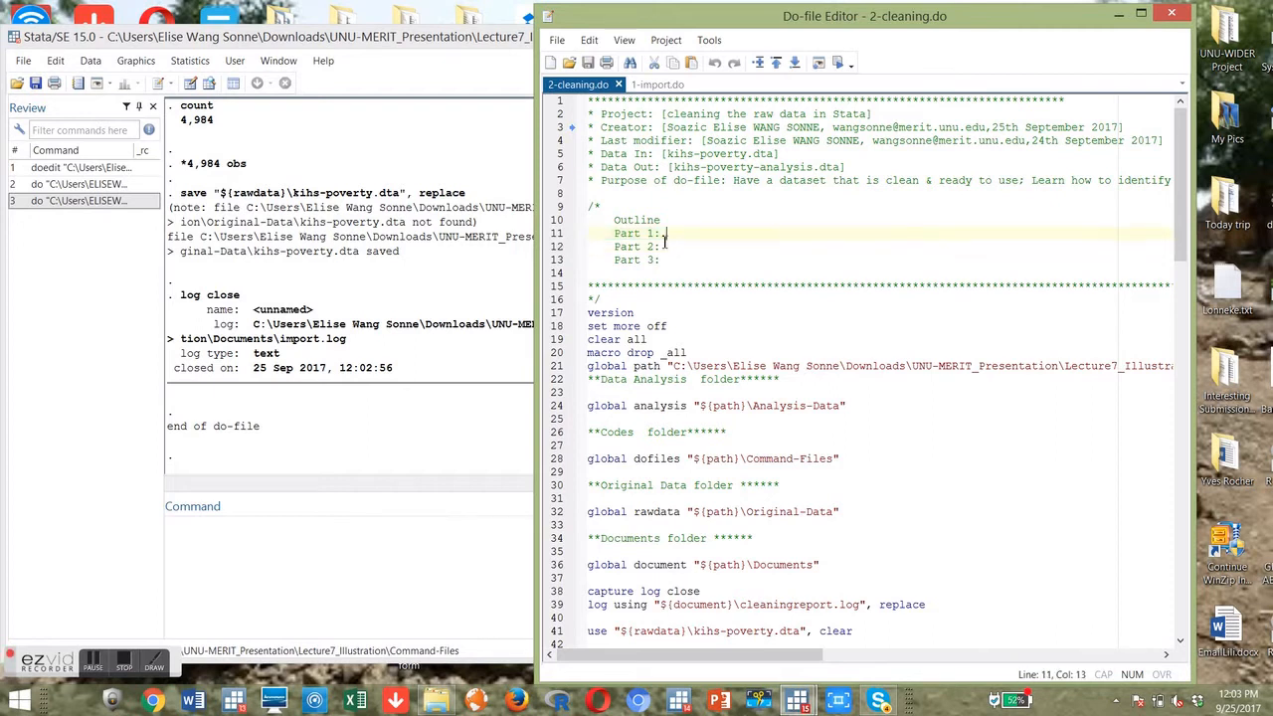
Fill the Part 1, Part 2 and Part 3 outline lines of 2-cleaning.do with placeholder asterisks and save the do-file
type("*******")
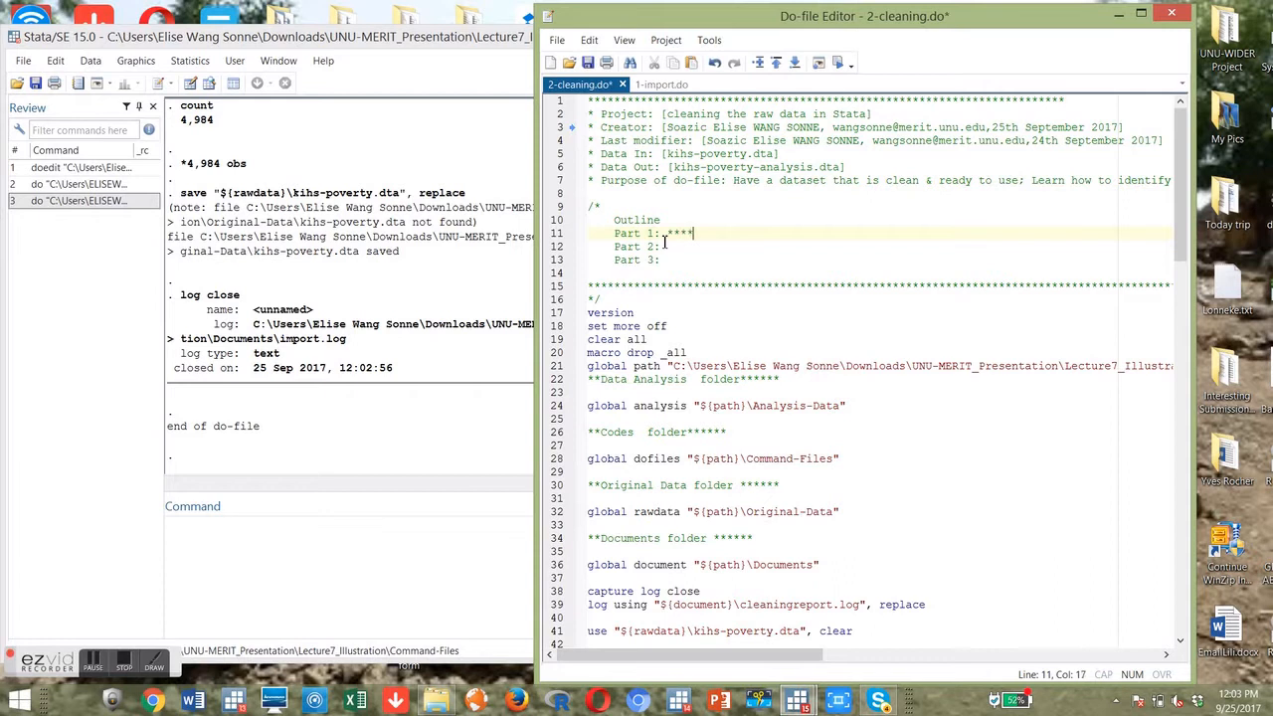
left_click(666, 249)
type("*********")
left_click(666, 261)
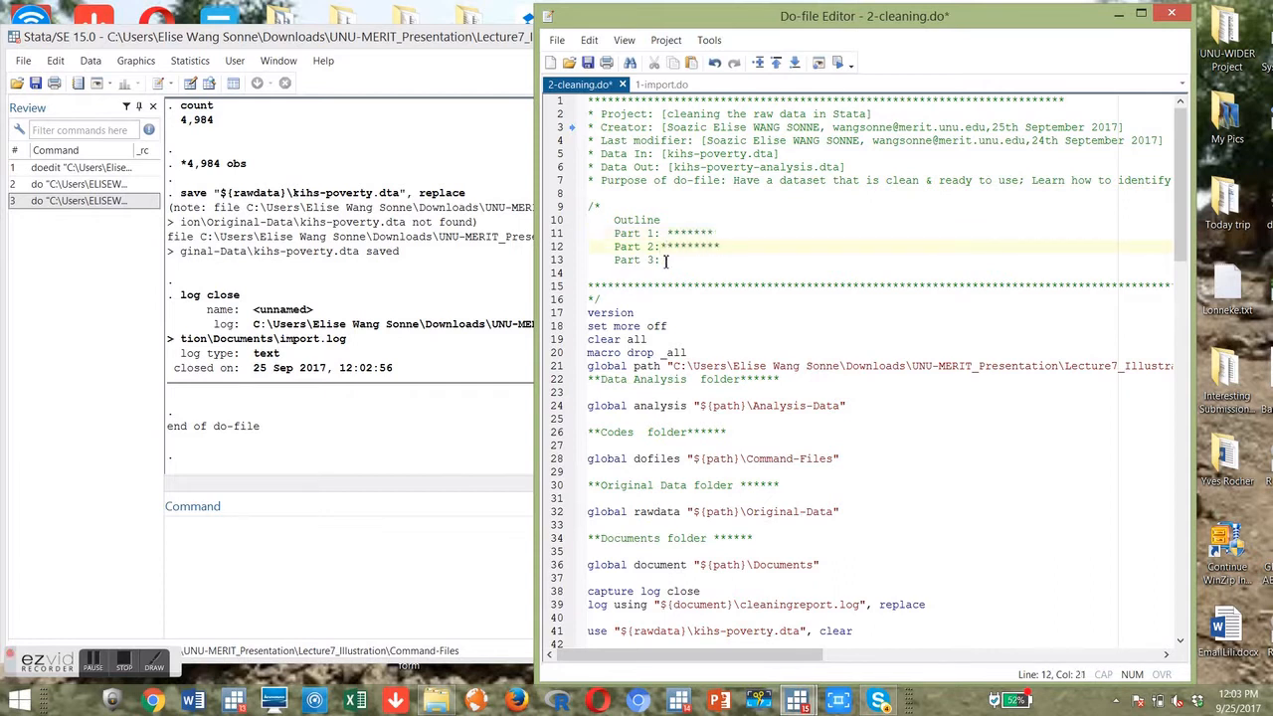
type("**********")
left_click(667, 233)
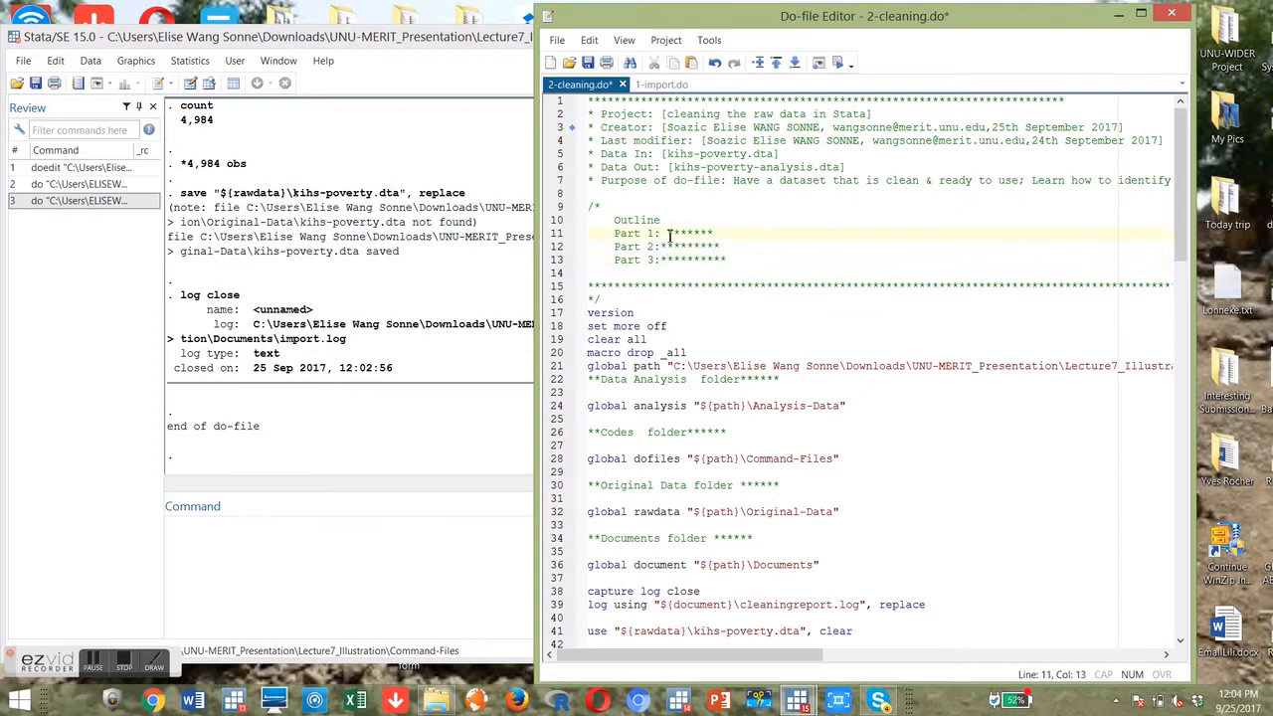
left_click(589, 63)
Examine 2-cleaning.do from the version and folder globals through loading kihs-poverty.dta to the line saving graphprincipalworkarea.gph in the documents folder
left_click(564, 314)
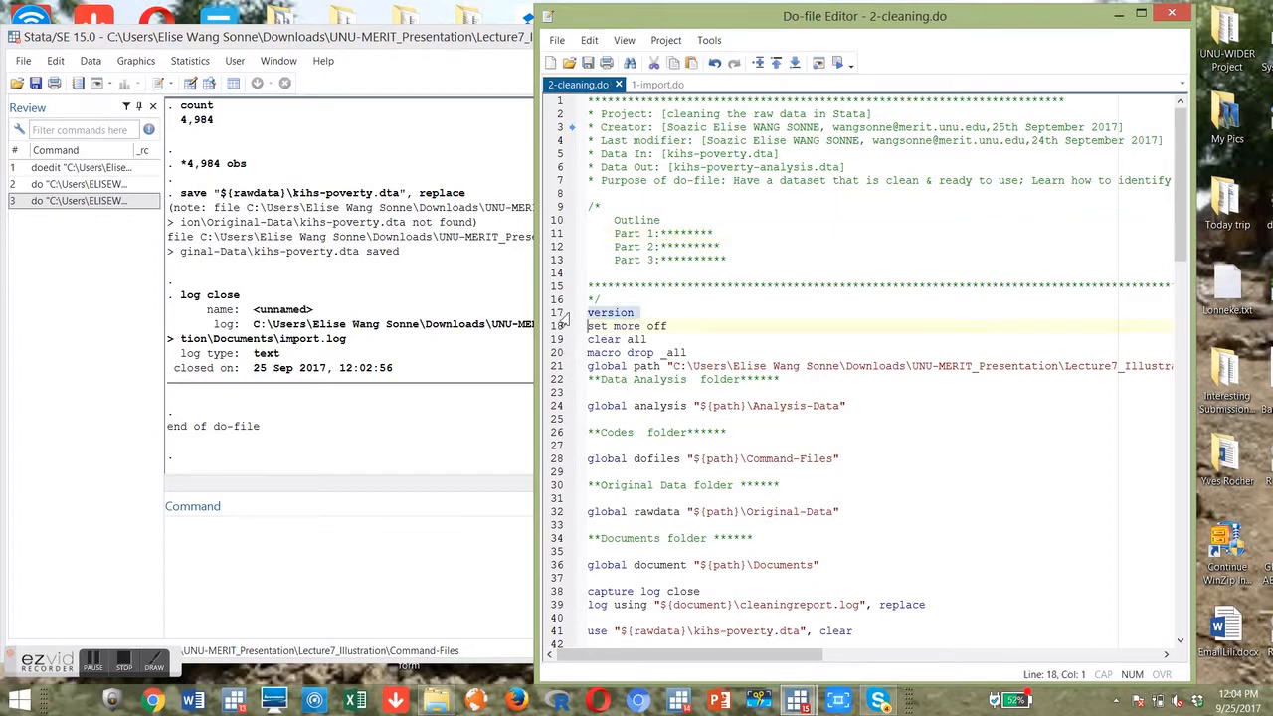
left_click_drag(567, 315, 621, 600)
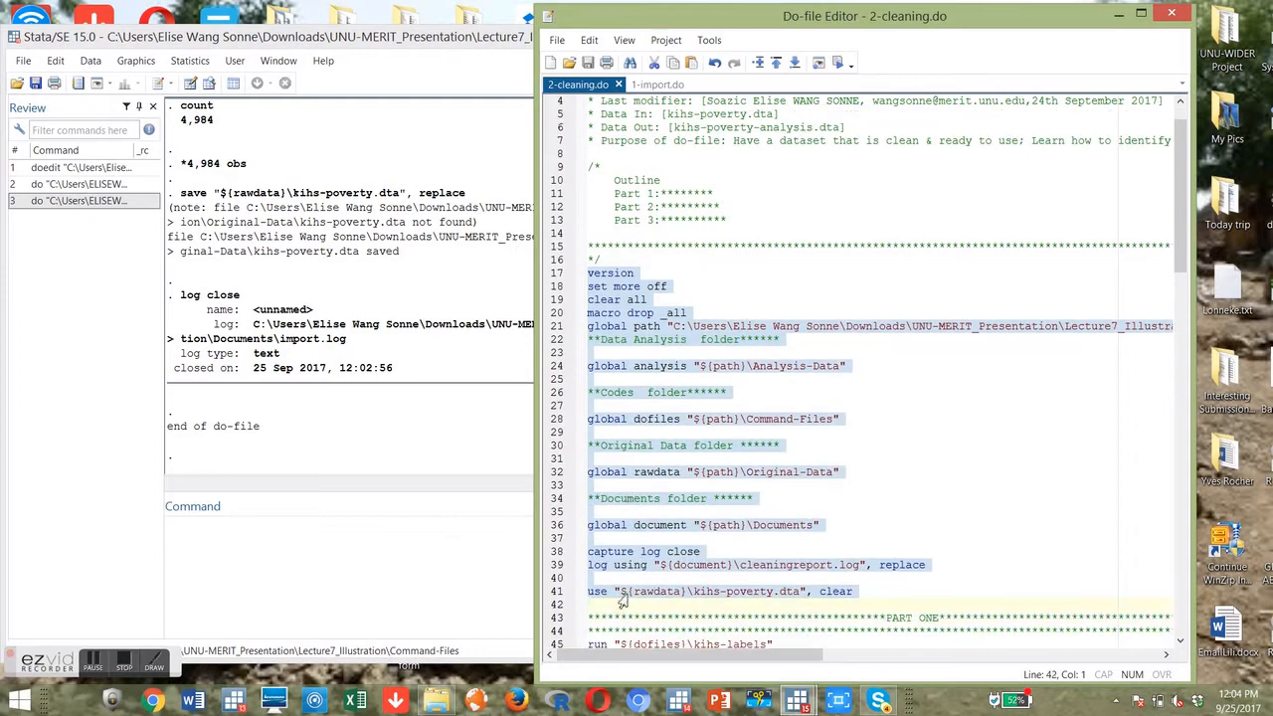
left_click_drag(1181, 211, 1175, 254)
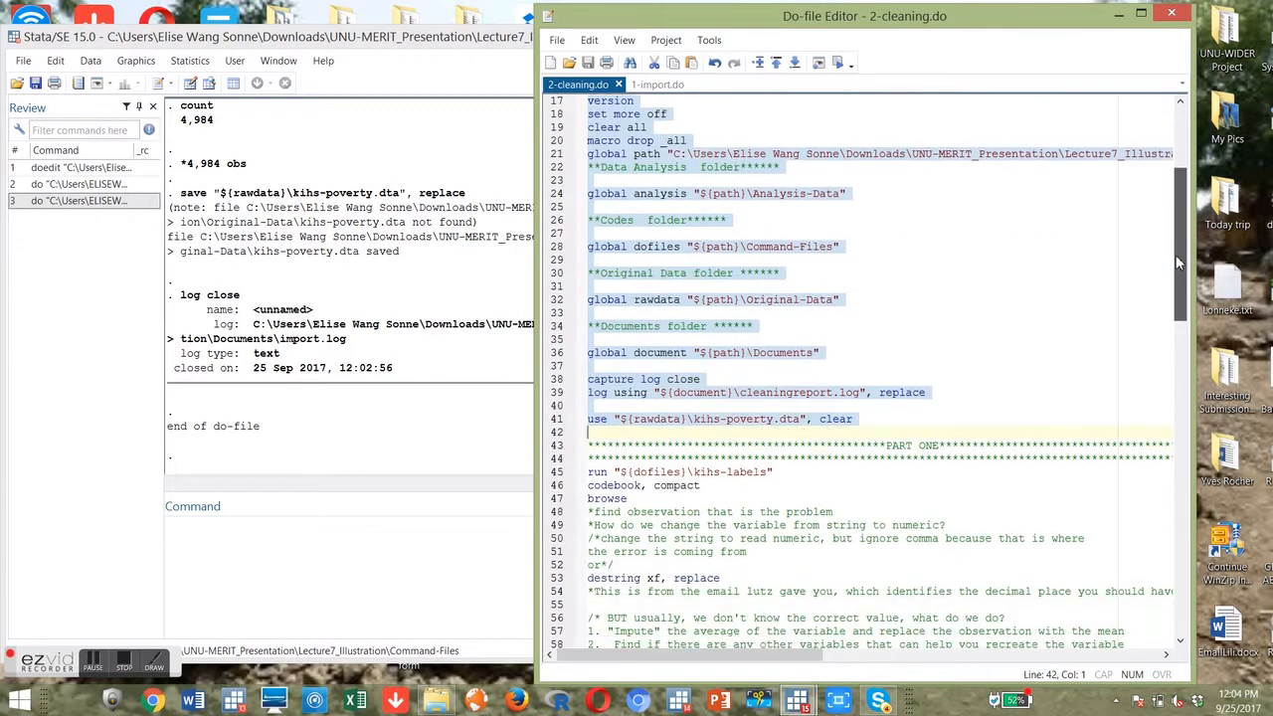
left_click(565, 422)
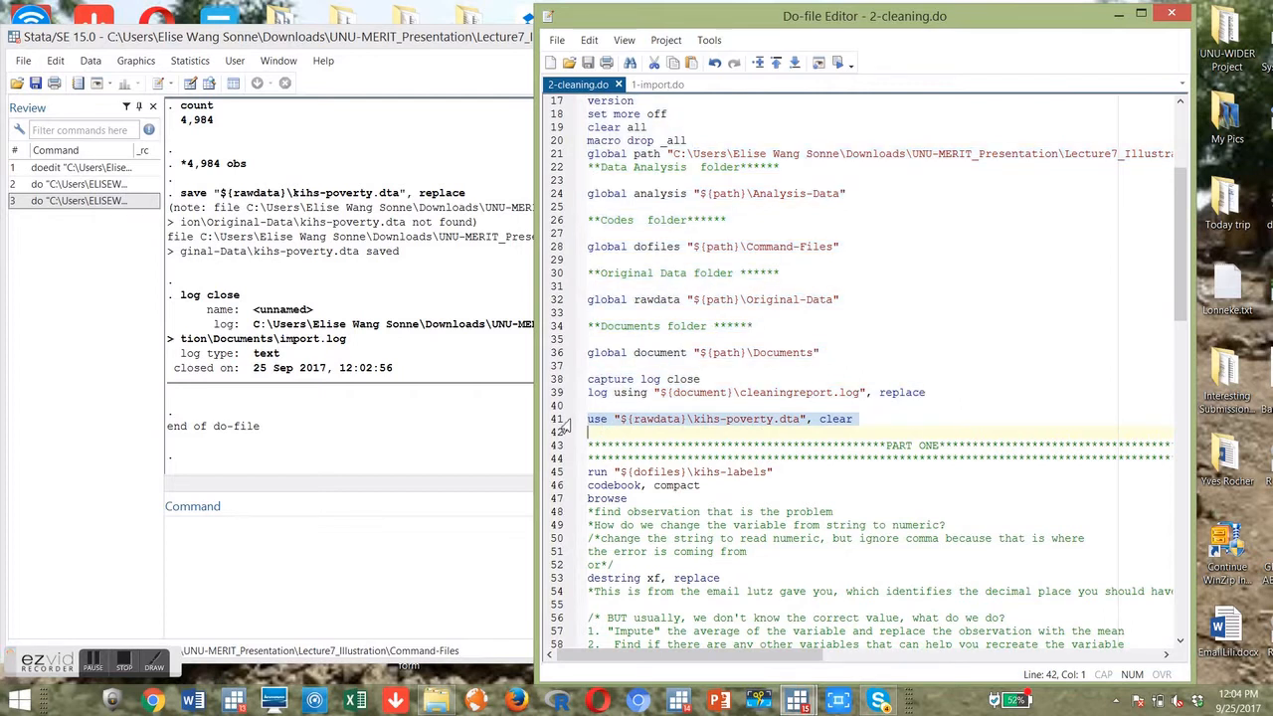
left_click(559, 475)
left_click_drag(1177, 248, 1187, 398)
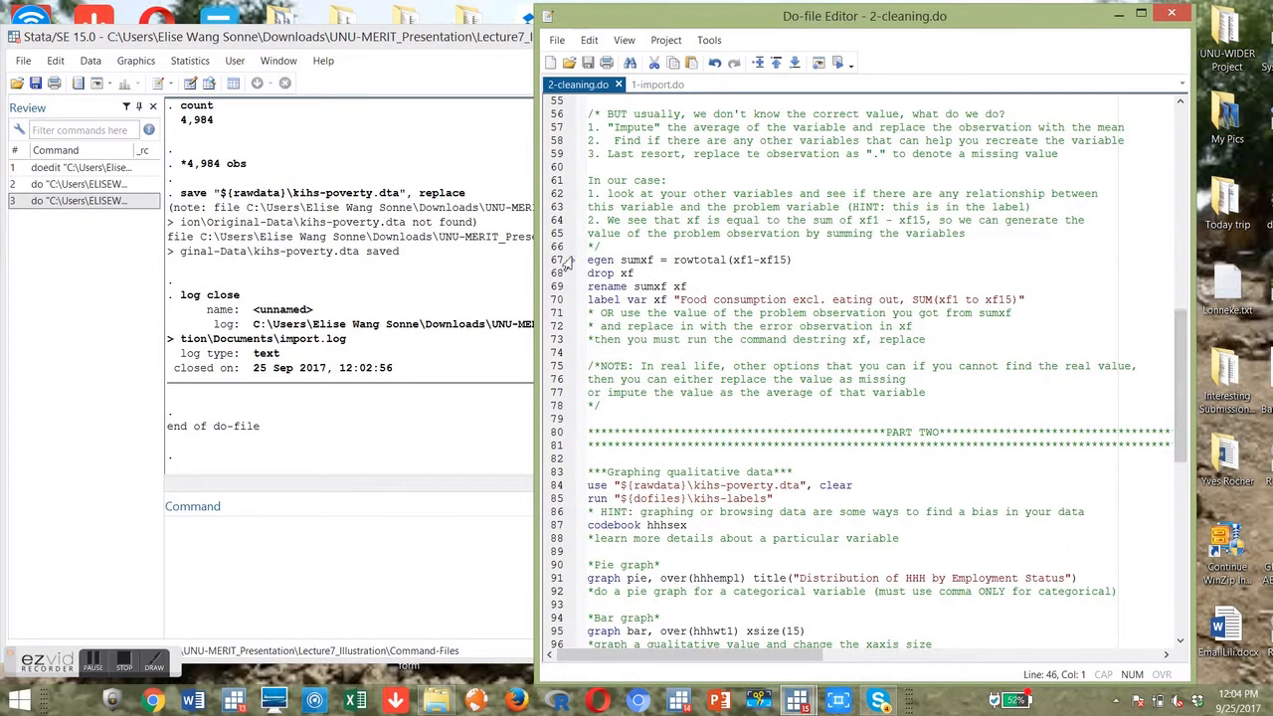
left_click_drag(566, 261, 718, 633)
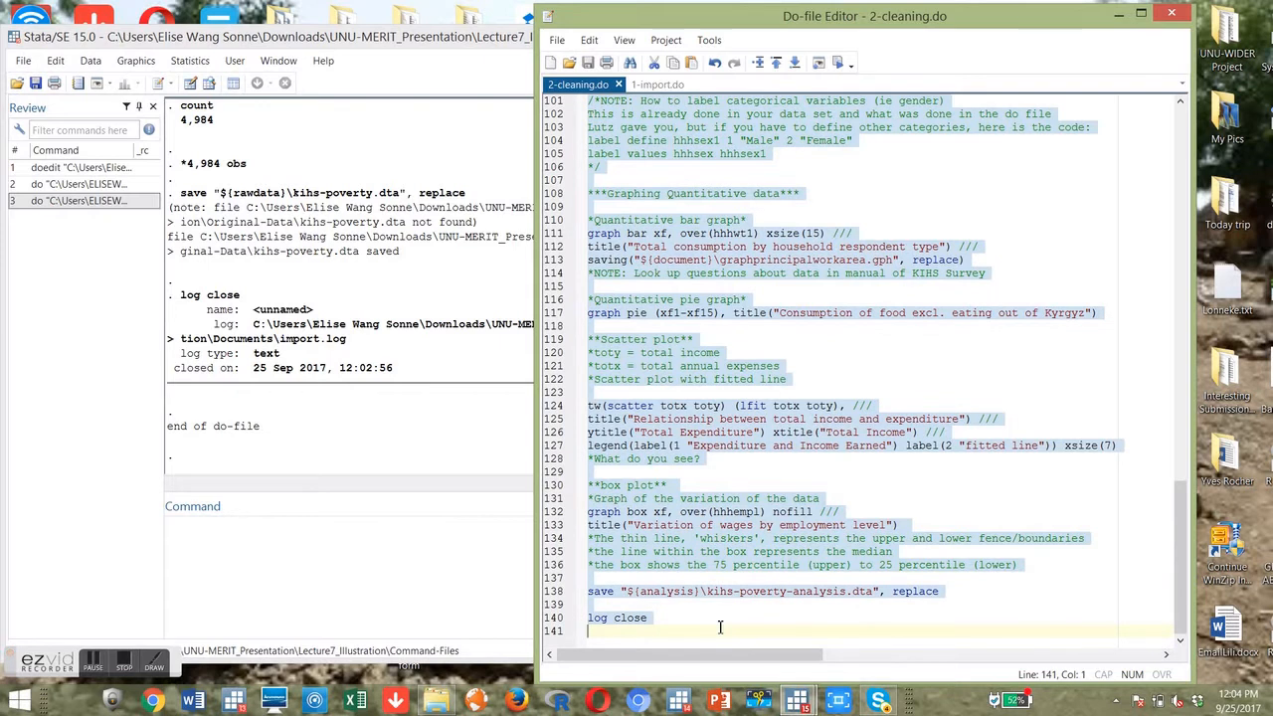
left_click(669, 266)
left_click(562, 263)
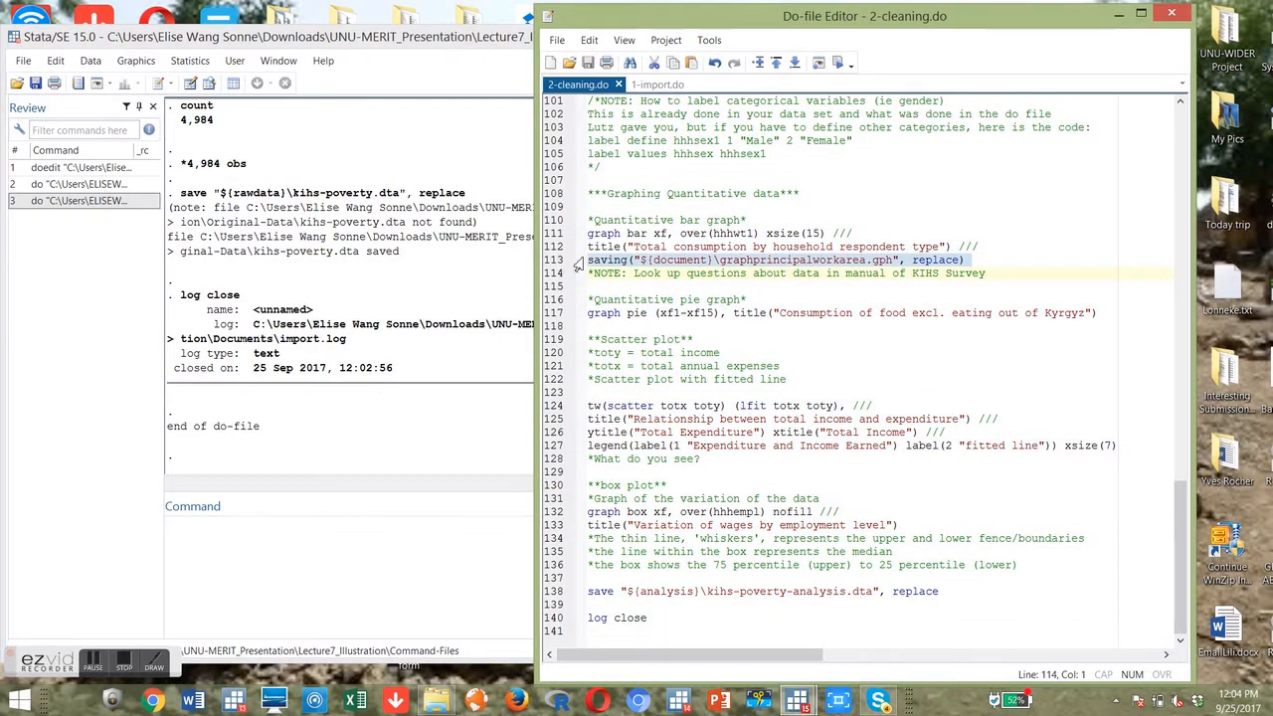
left_click_drag(653, 260, 701, 263)
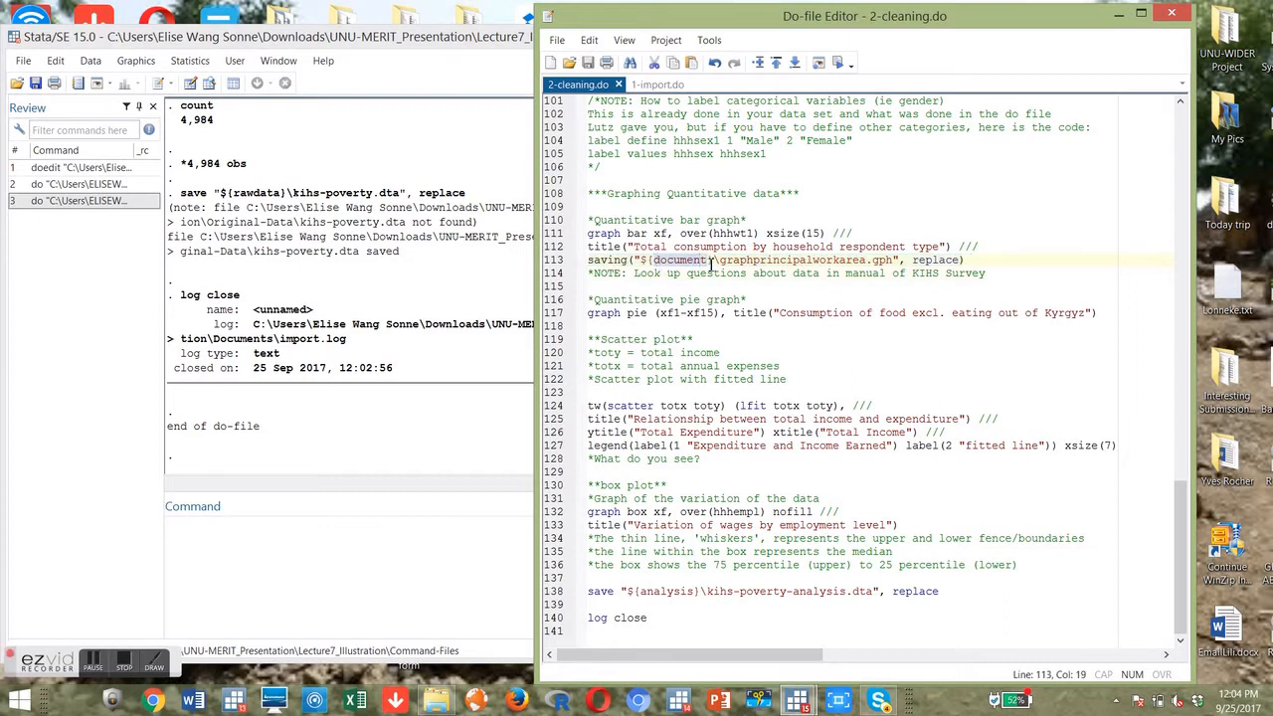
left_click(602, 261)
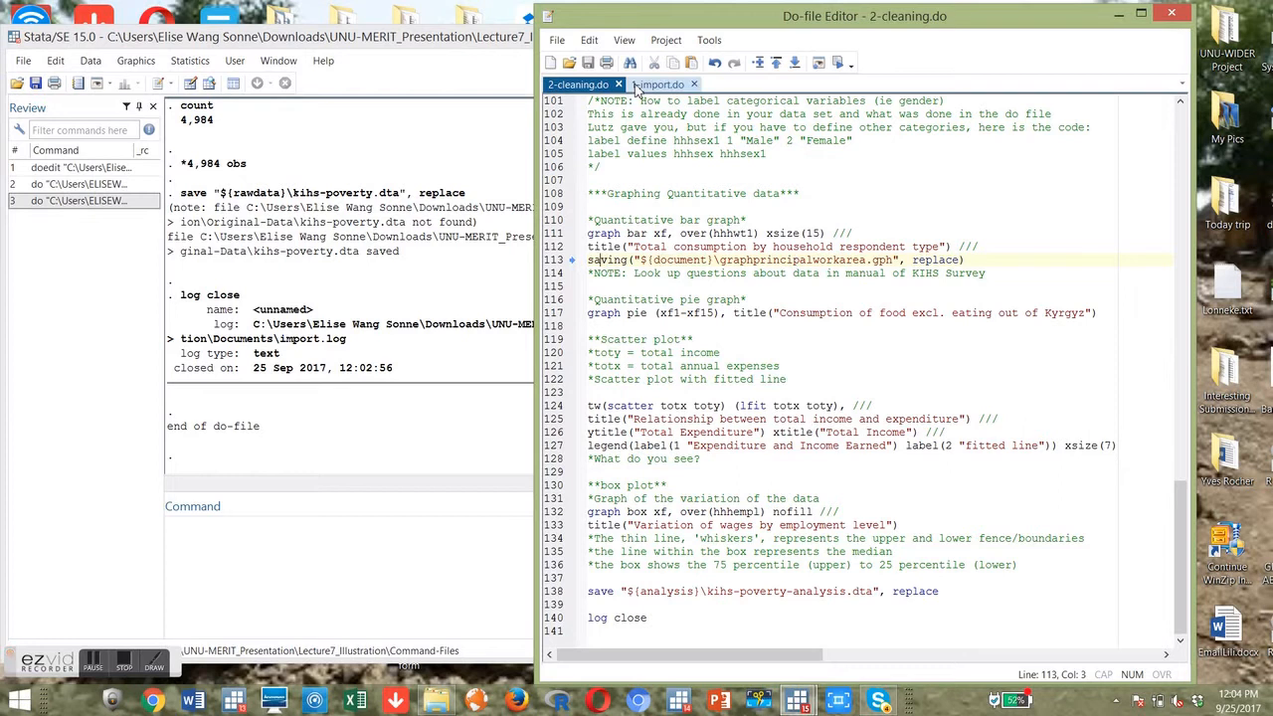
Run the whole of 2-cleaning.do, minimize the data browser it opens, and bring the Stata results forward
key("ctrl+a")
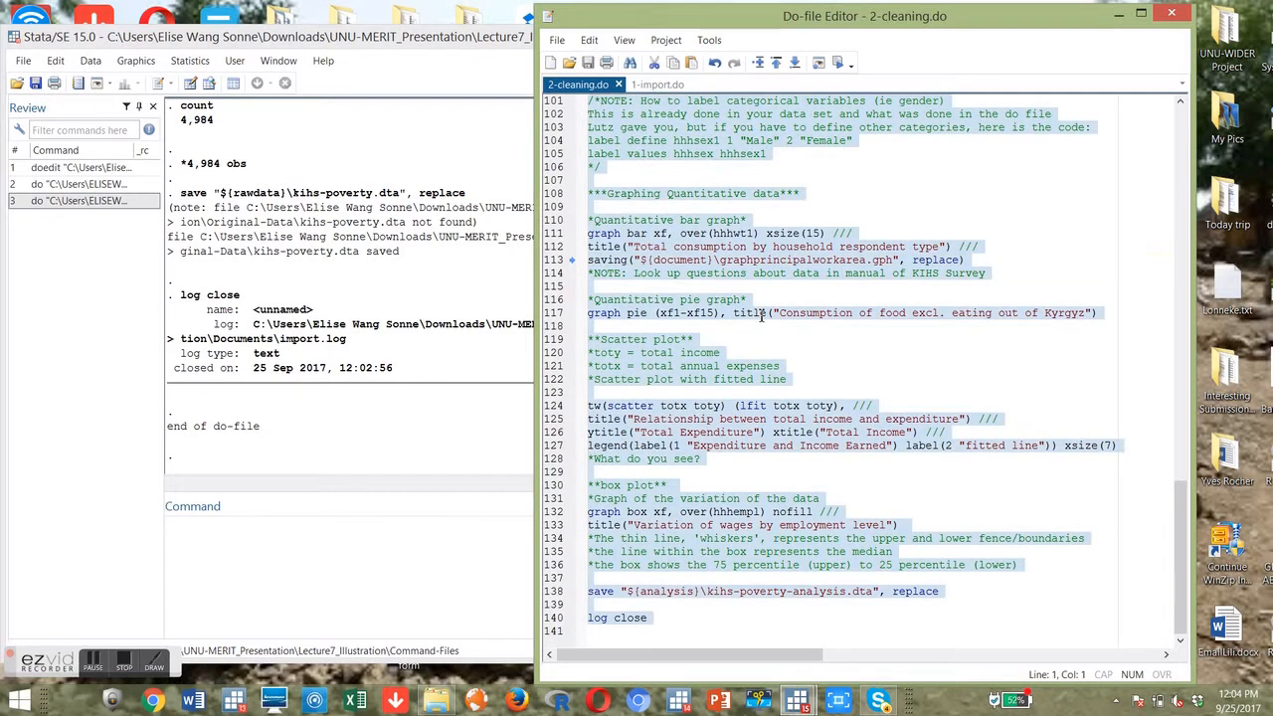
left_click(838, 63)
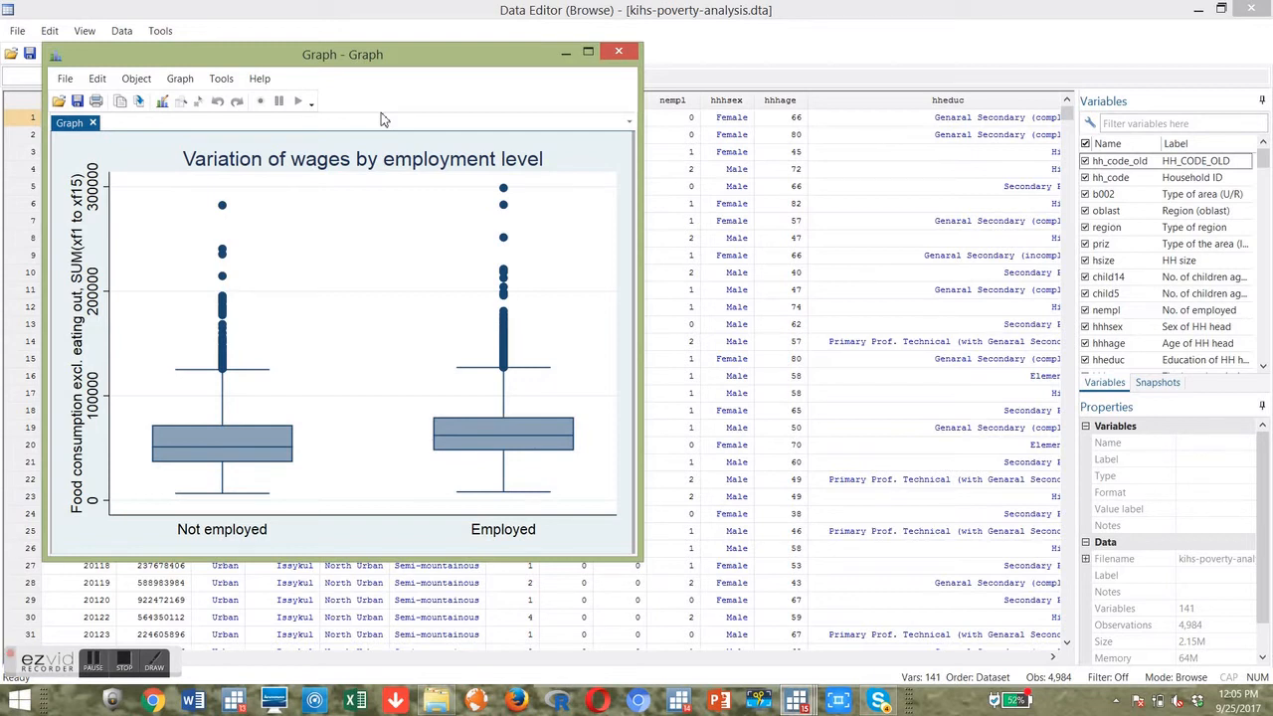
left_click(719, 58)
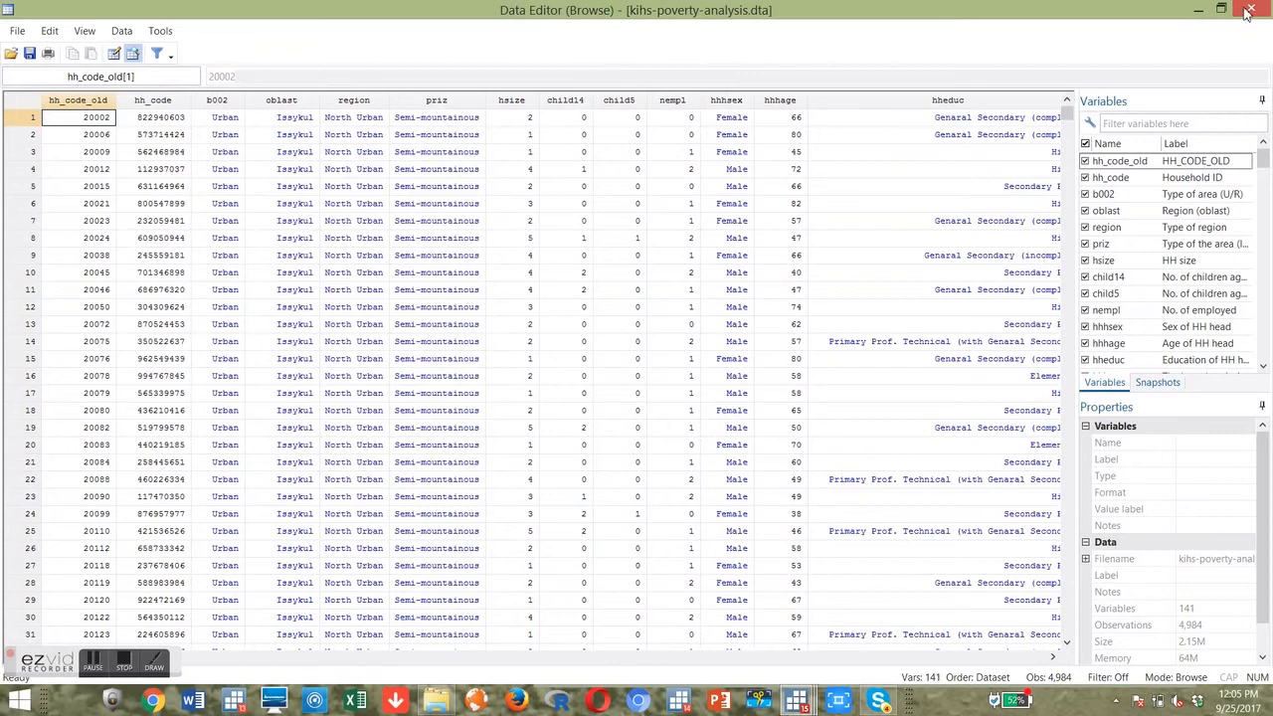
left_click(1198, 9)
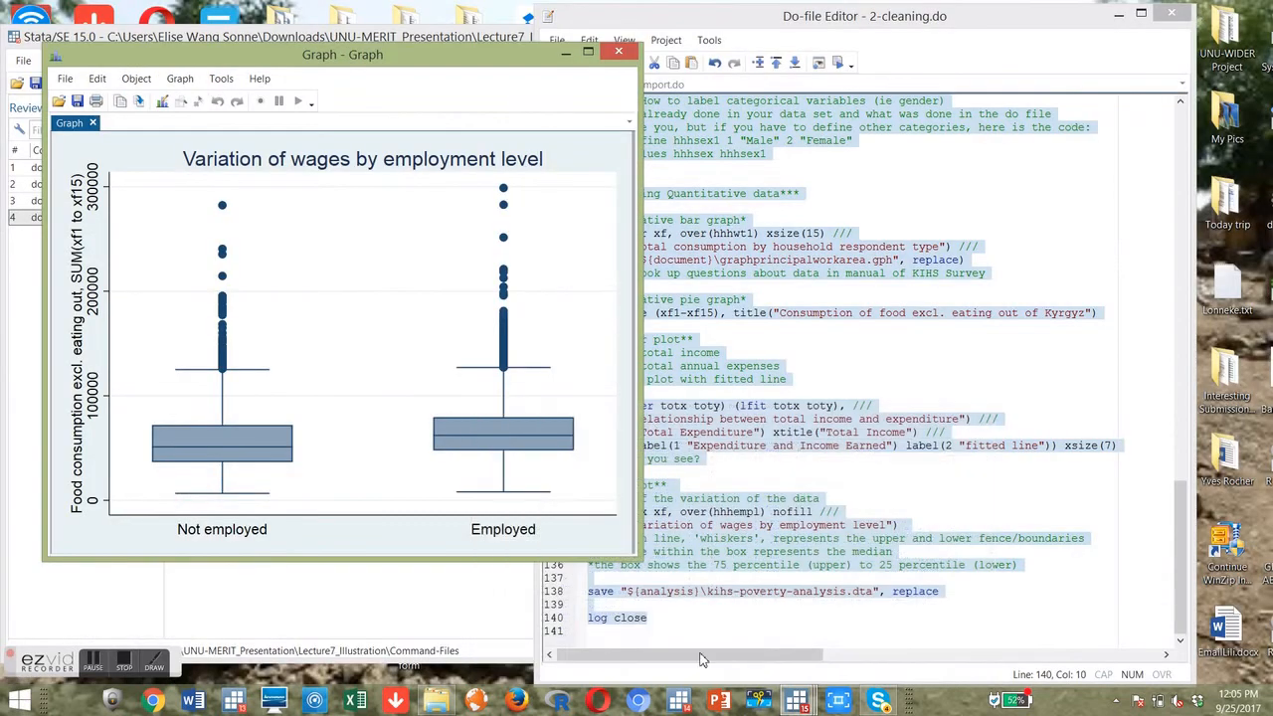
left_click(730, 626)
left_click(484, 575)
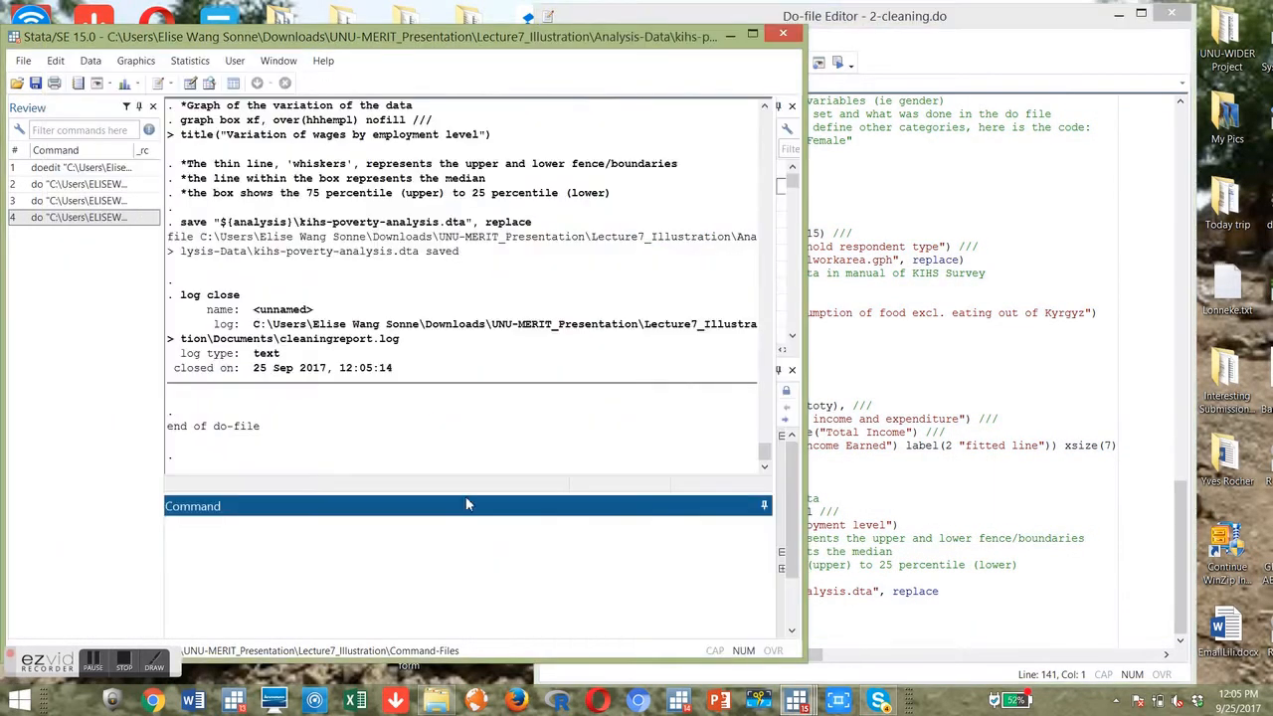
Check the Documents folder in File Explorer for cleaningreport.log and the saved graph, and return to the do-file in Stata
left_click(436, 700)
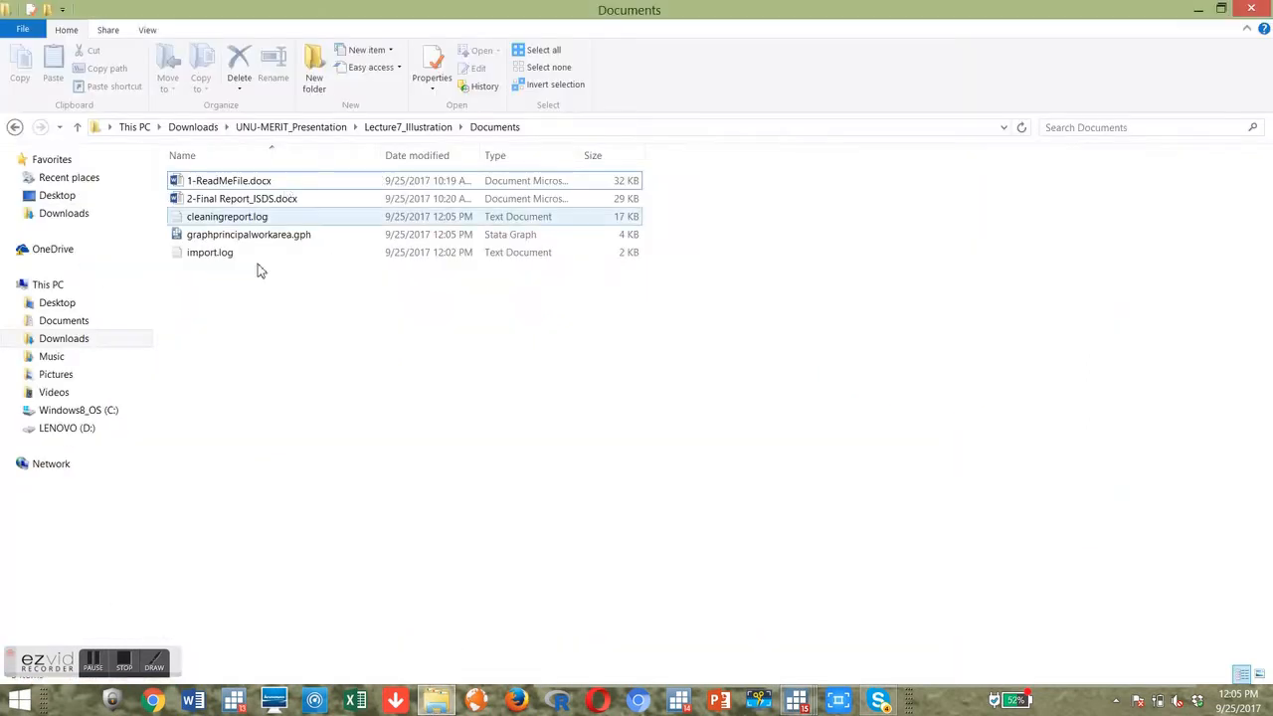
left_click(266, 219)
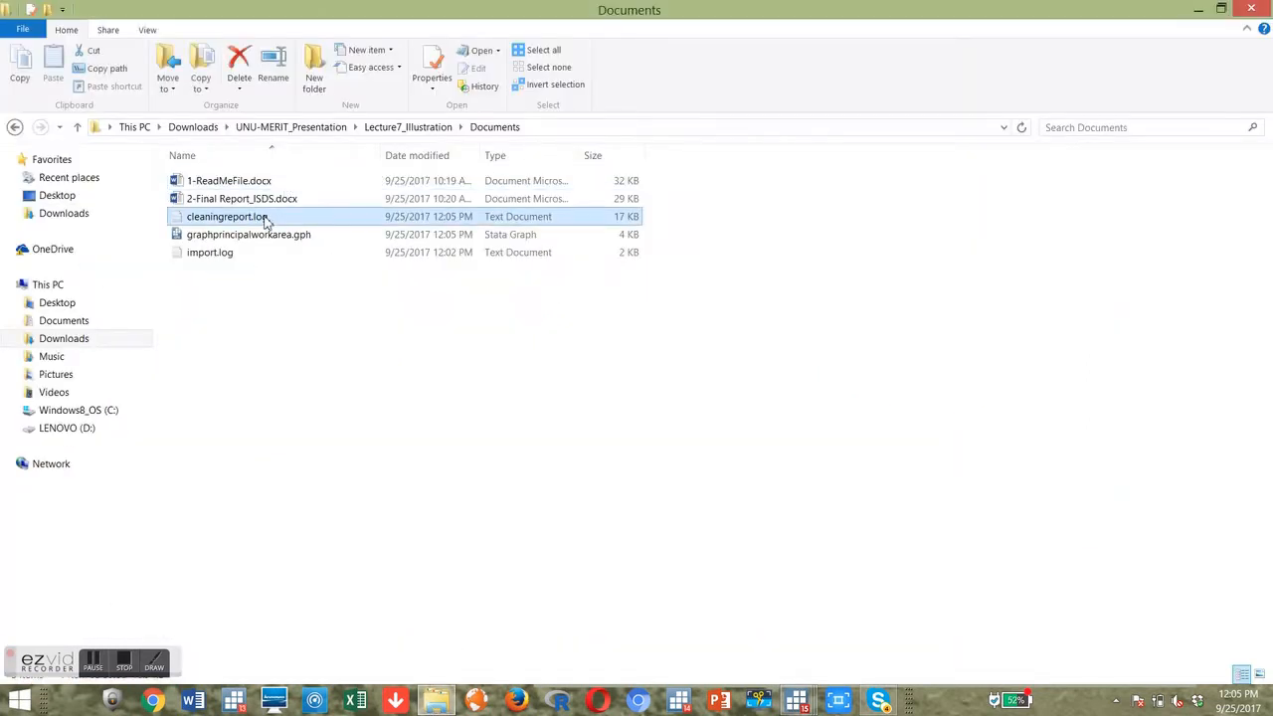
left_click(1198, 10)
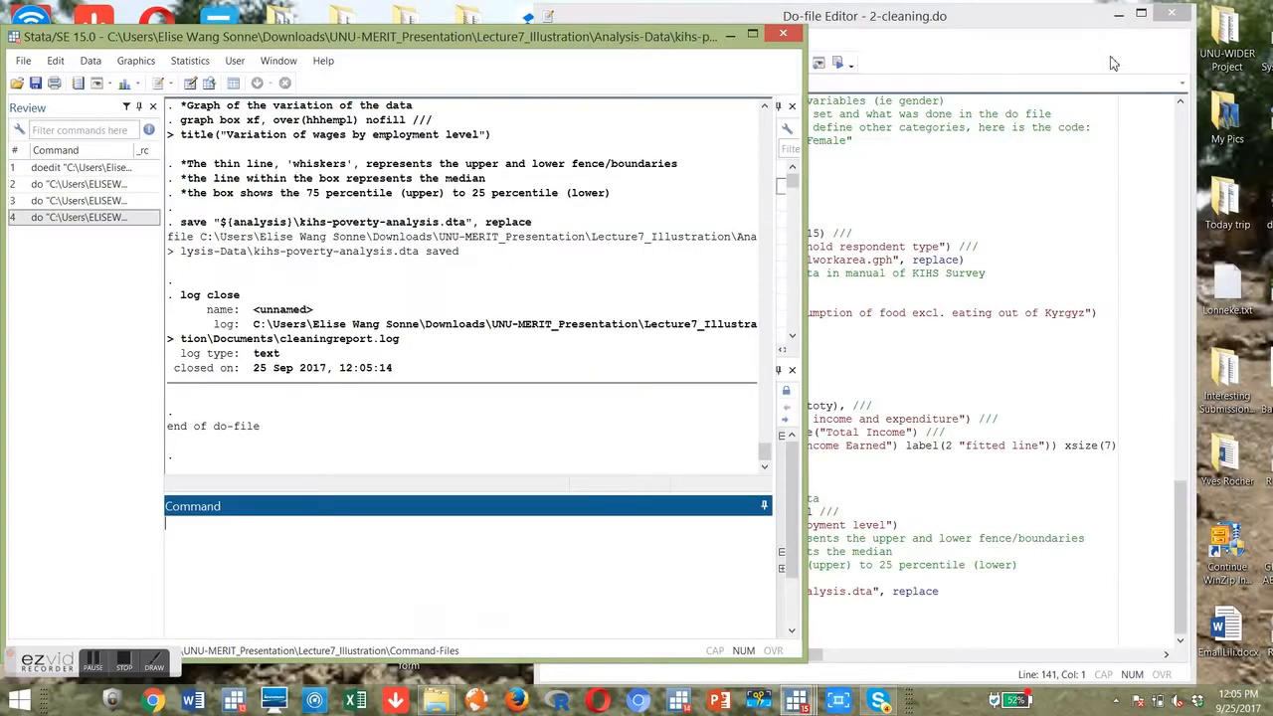
left_click(900, 408)
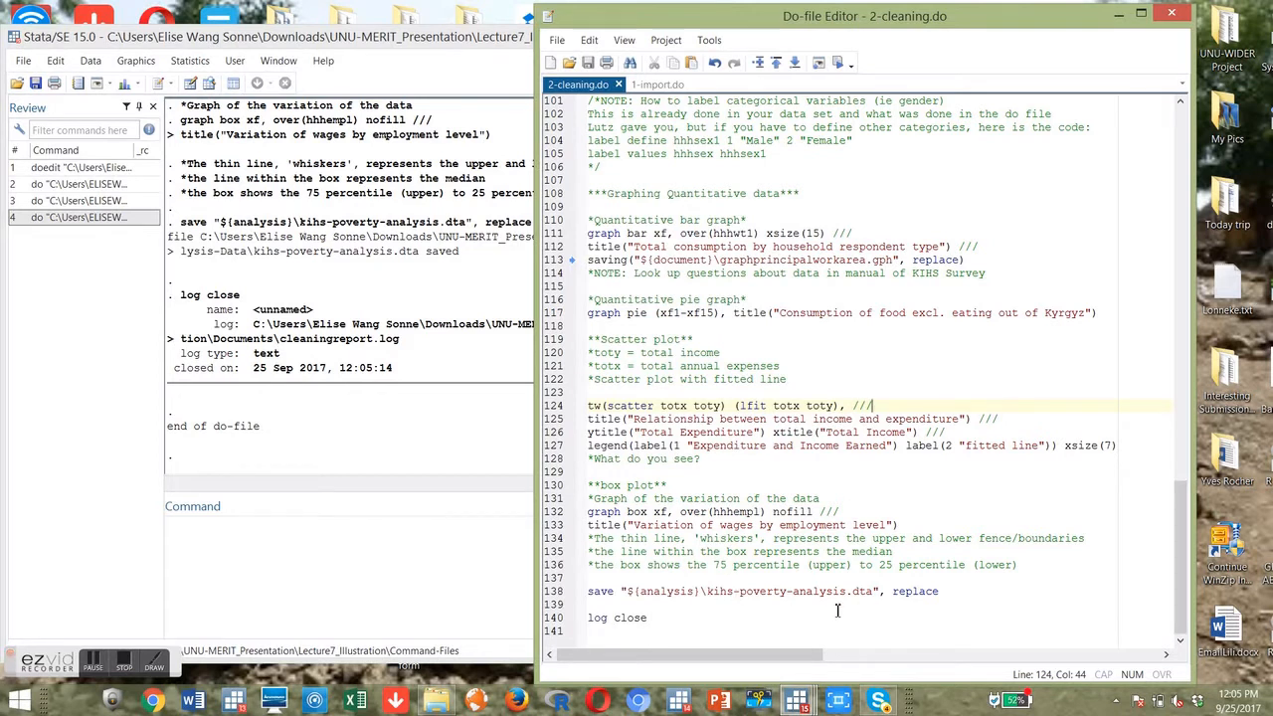
Open 3-Descriptive-Statistics.do in the Do-file Editor alongside the other do-files
key("ctrl+o")
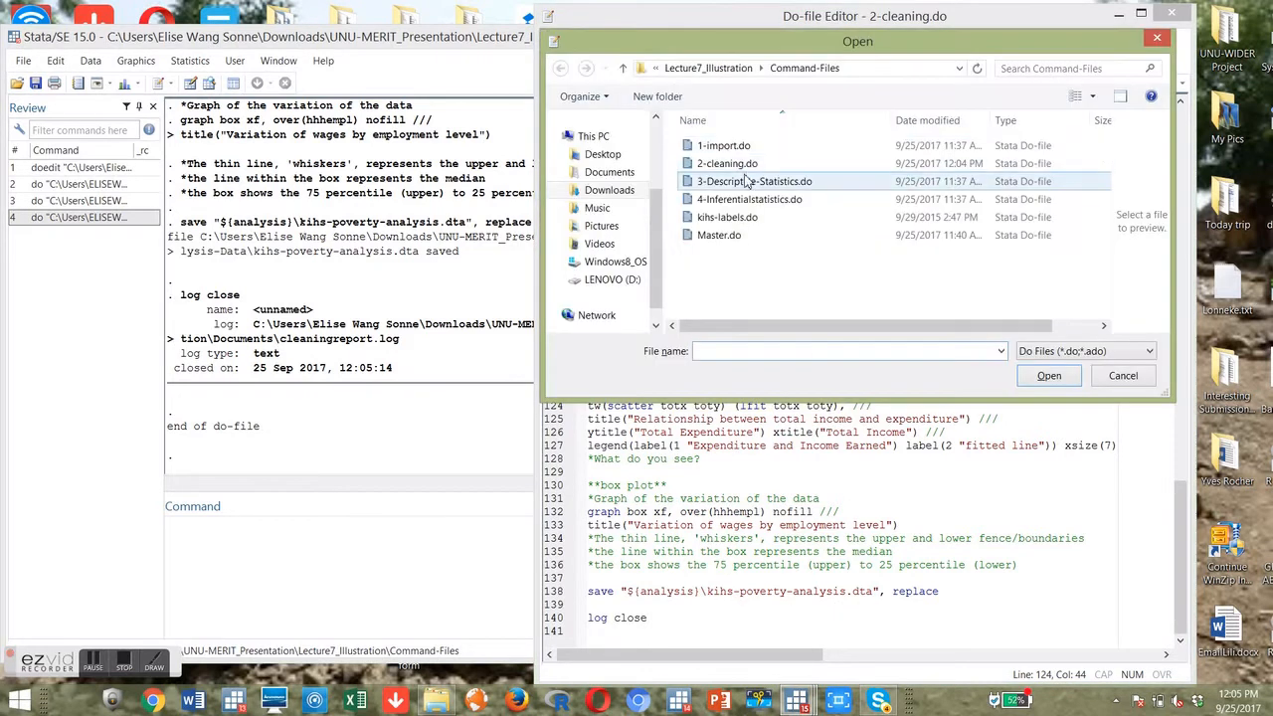
left_click(746, 181)
left_click(1050, 376)
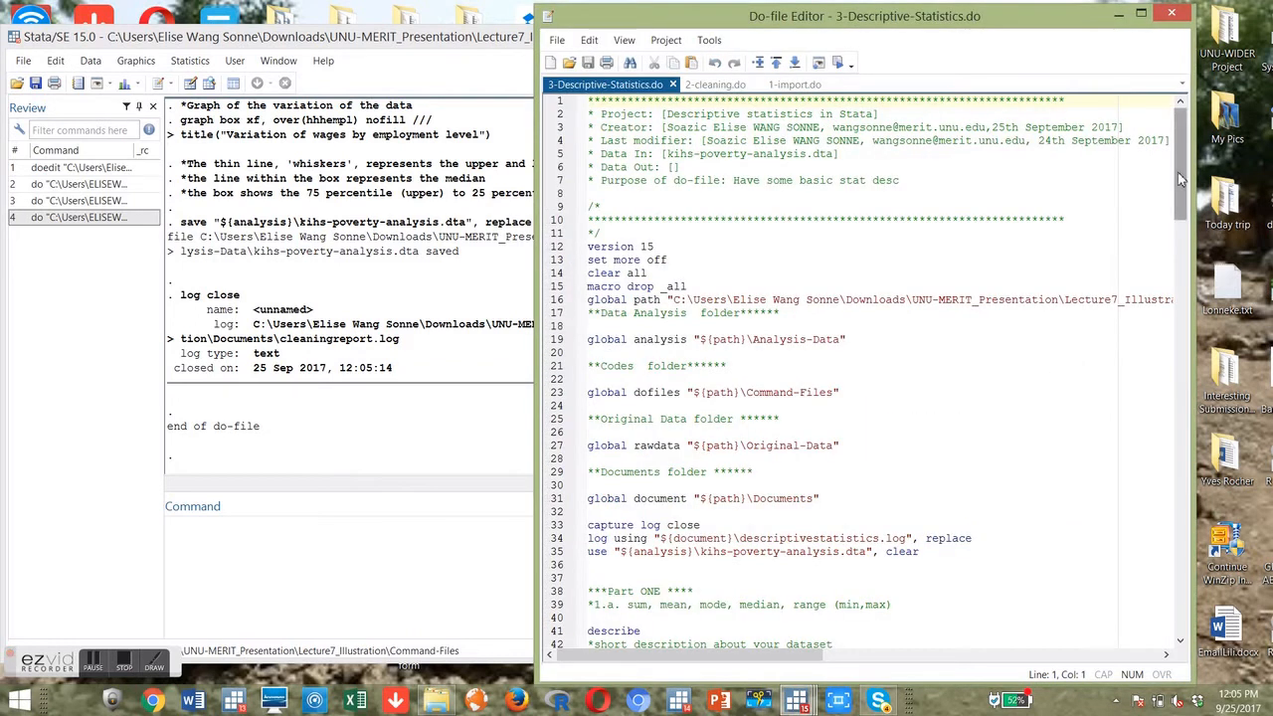
Go over the setup, data-loading and statistics commands of 3-Descriptive-Statistics.do, and run the entire do-file
left_click_drag(1180, 179, 1180, 189)
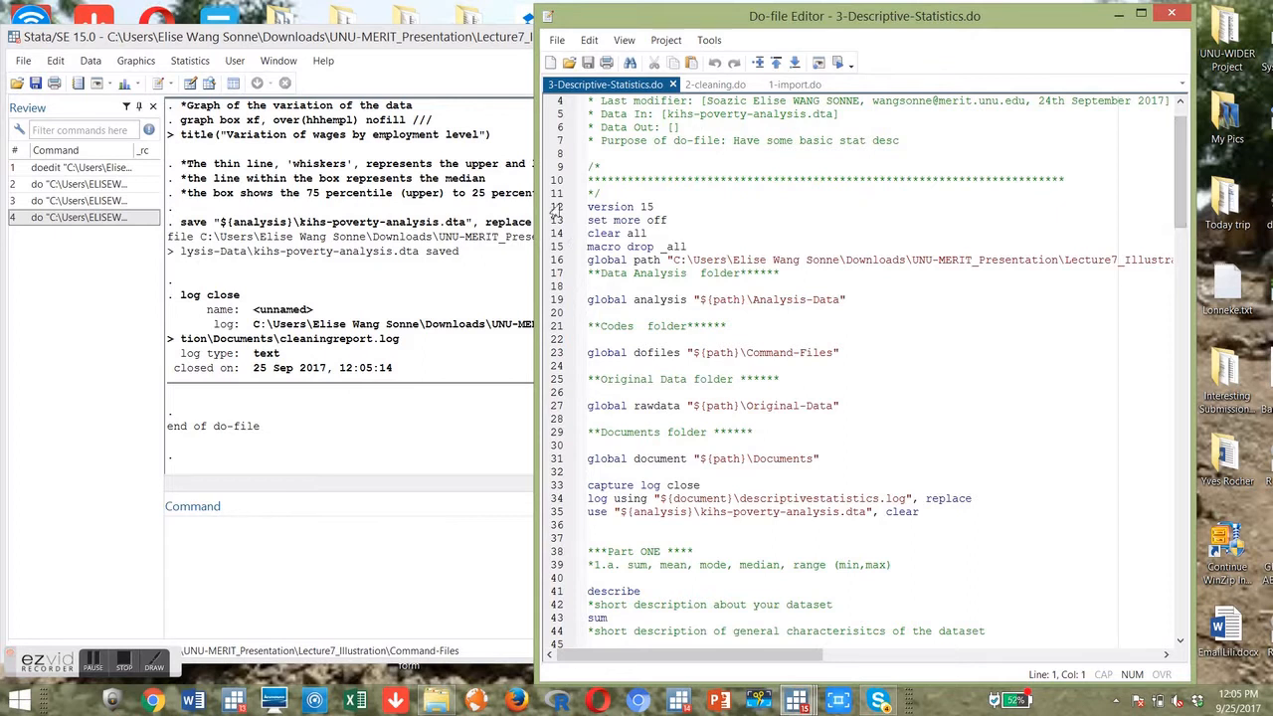
left_click_drag(1177, 188, 1181, 221)
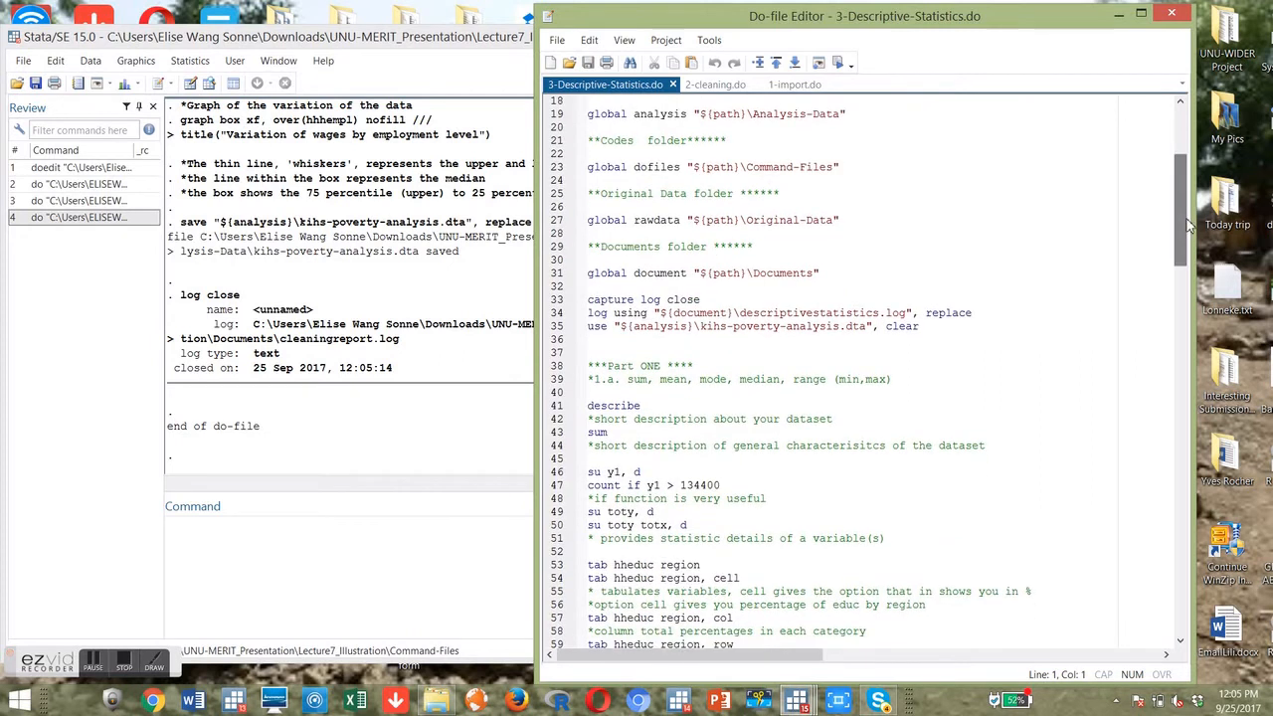
left_click(563, 328)
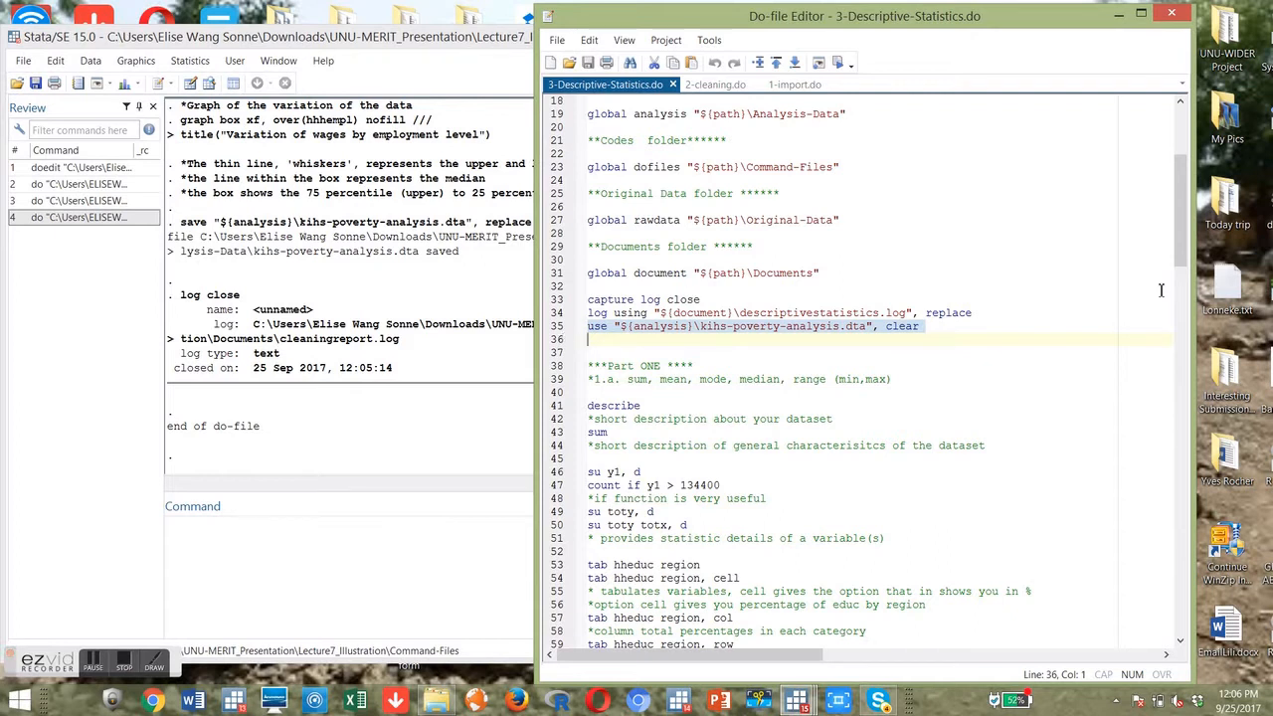
left_click_drag(1181, 246, 1183, 626)
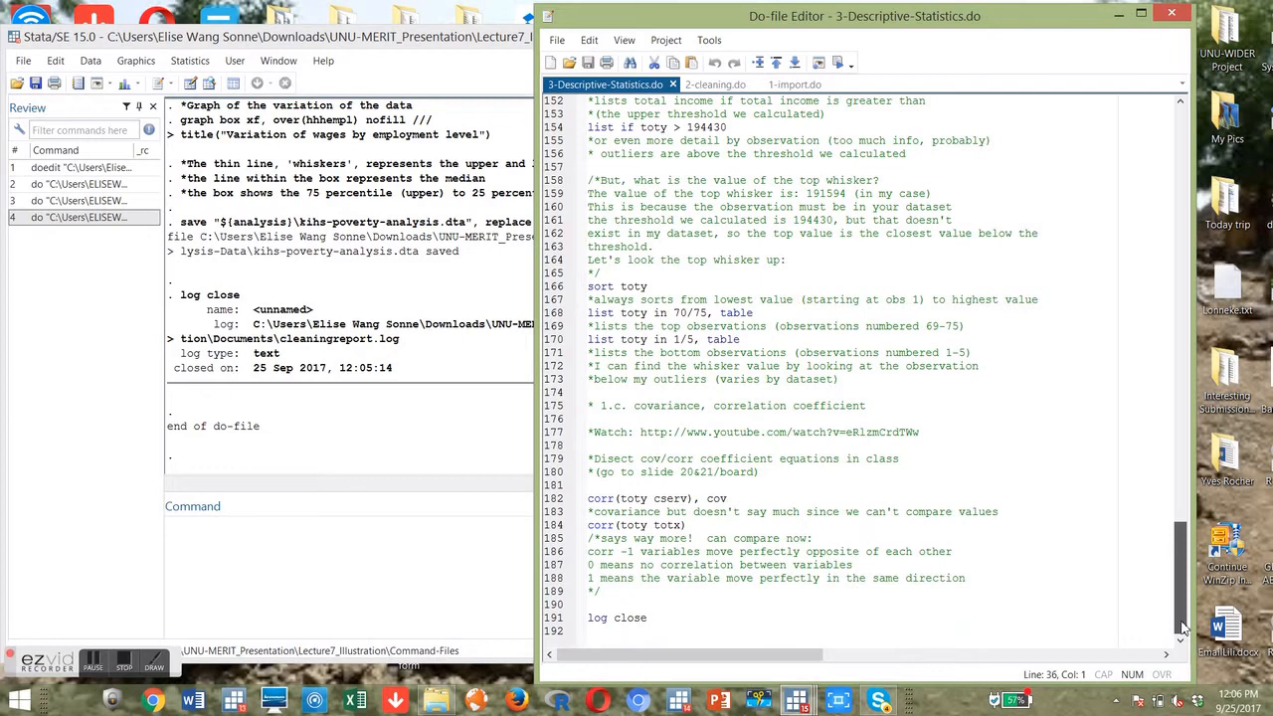
left_click_drag(1183, 627, 1180, 194)
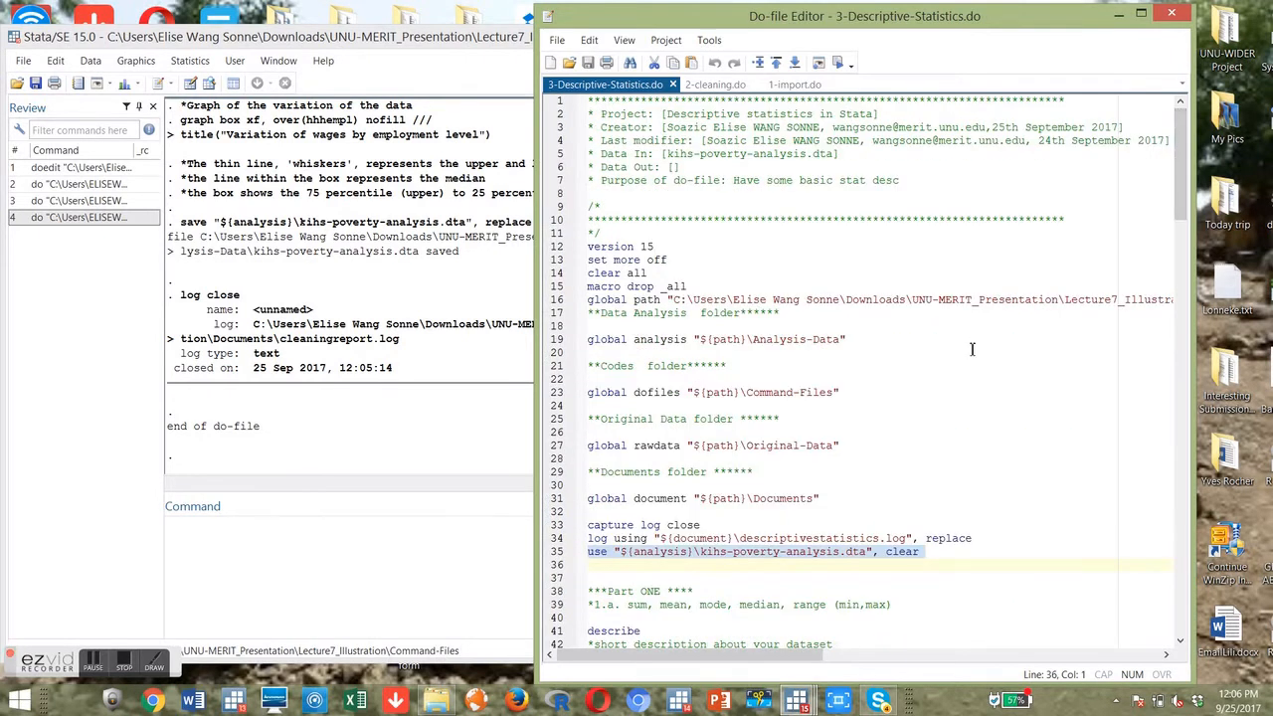
key("ctrl+a")
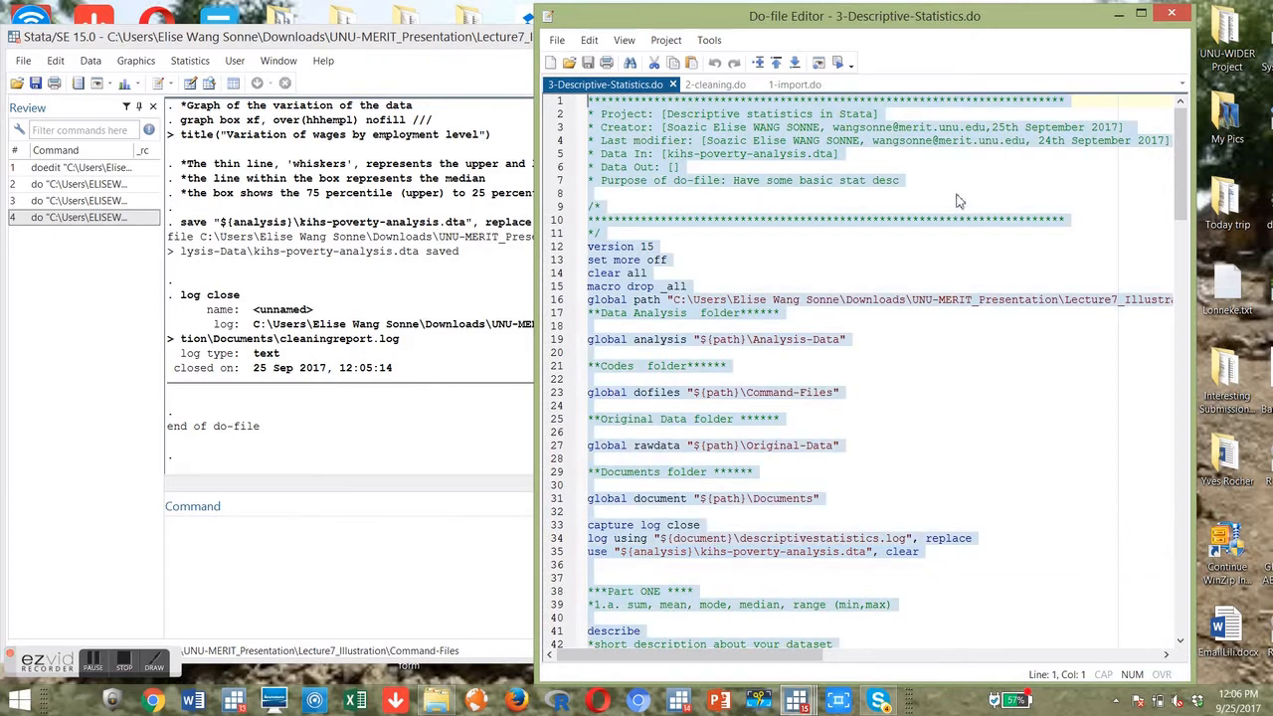
left_click(838, 62)
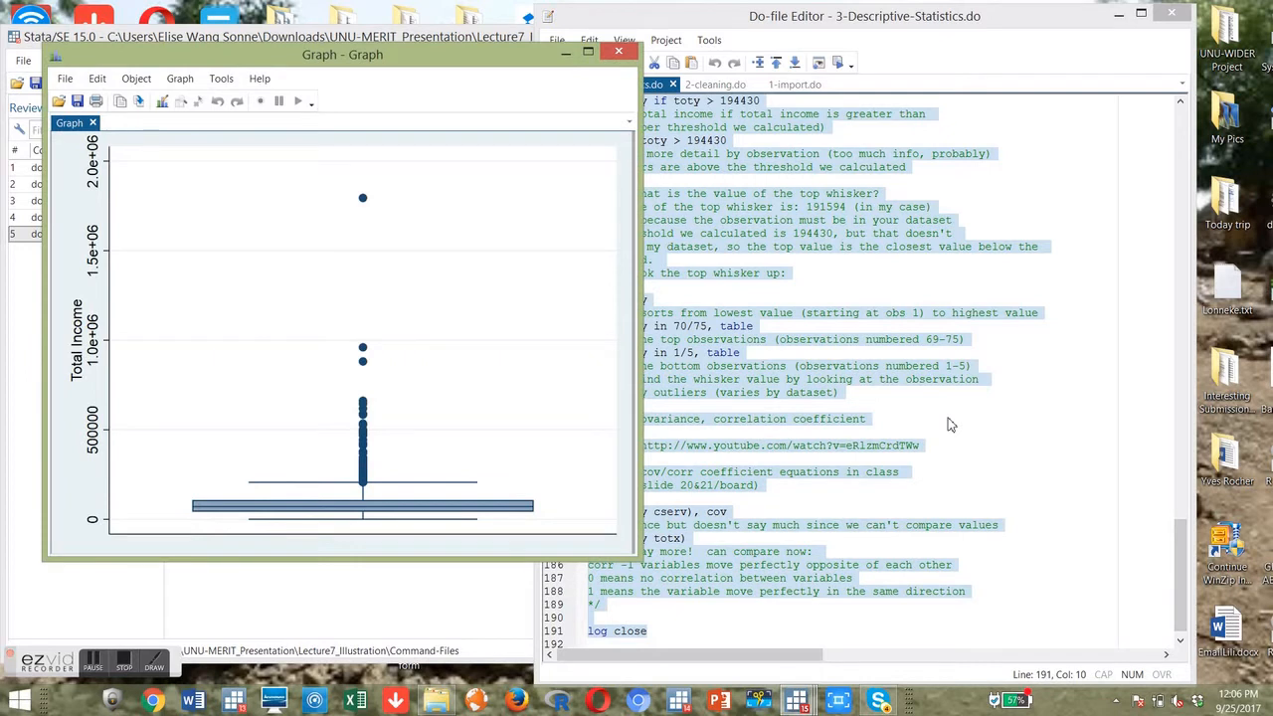
Review the whisker, outlier and percentile commands of 3-Descriptive-Statistics.do, and check the end of the run's output in the Stata results
left_click(949, 420)
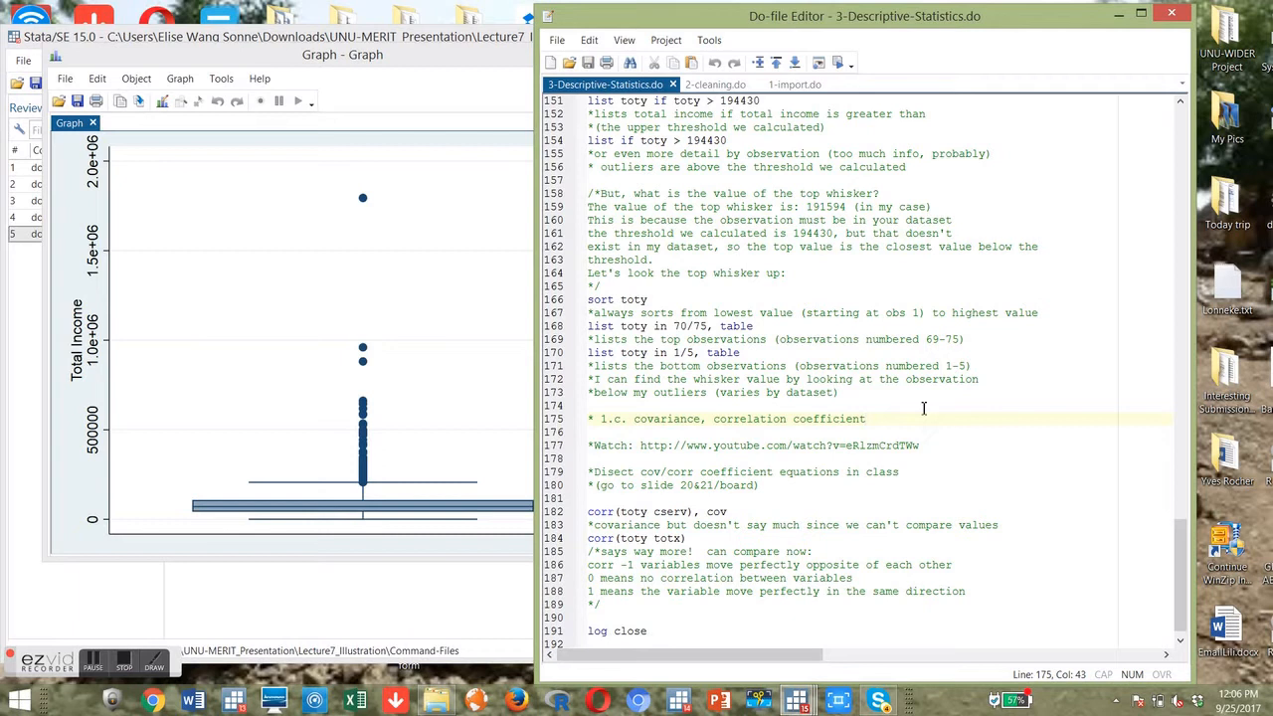
left_click(707, 366)
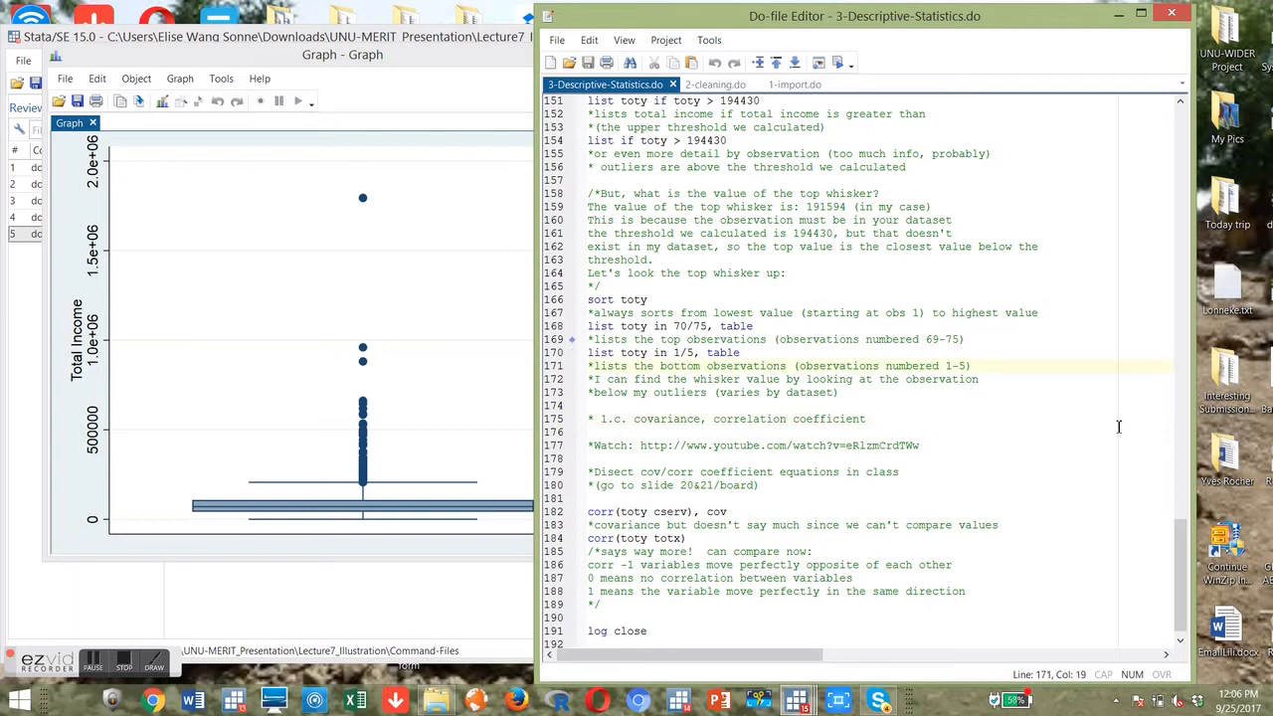
left_click_drag(1175, 556, 1173, 449)
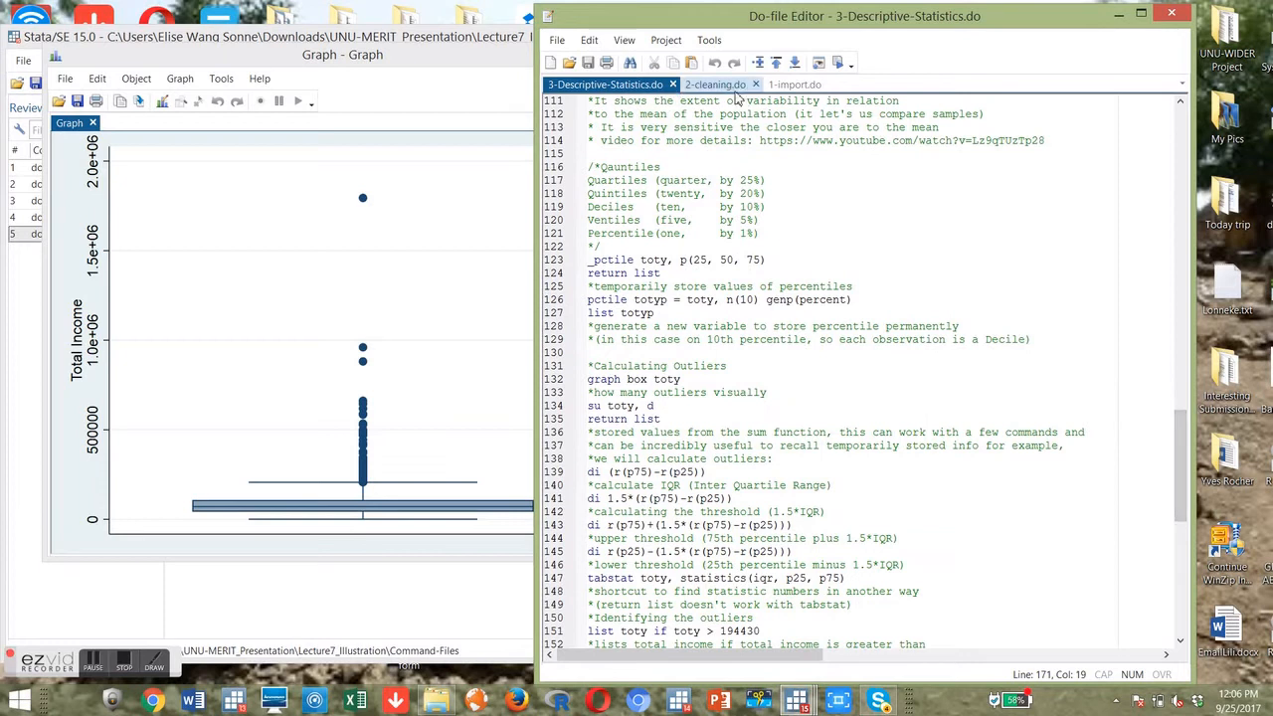
left_click(667, 310)
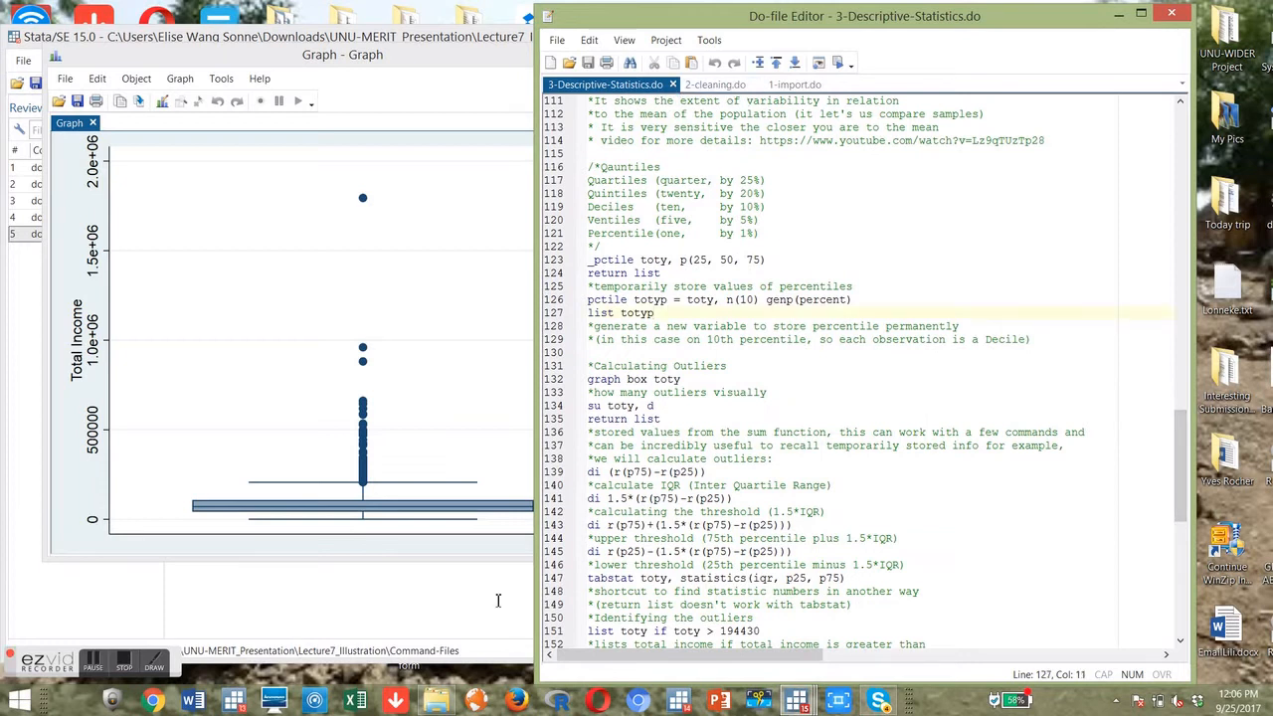
left_click(498, 599)
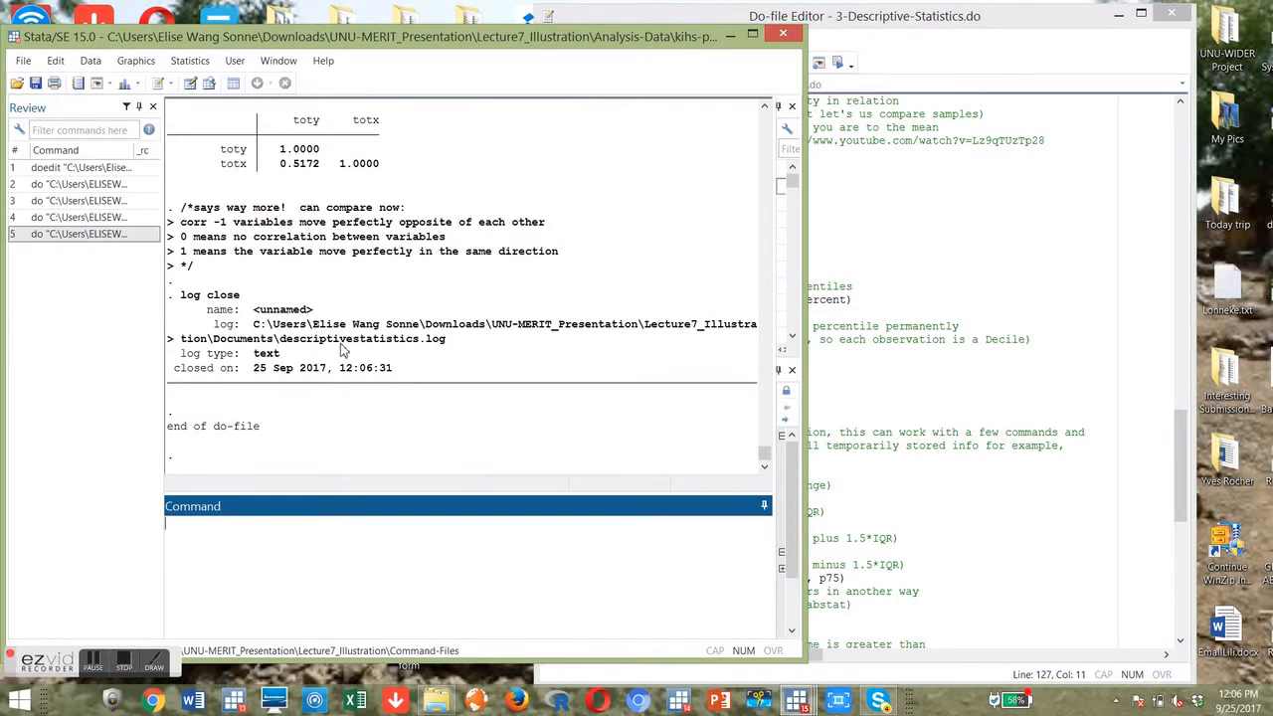
Open 4-Inferentialstatistics.do from the Command-Files folder in the Do-file Editor alongside the other do-files
left_click(1030, 242)
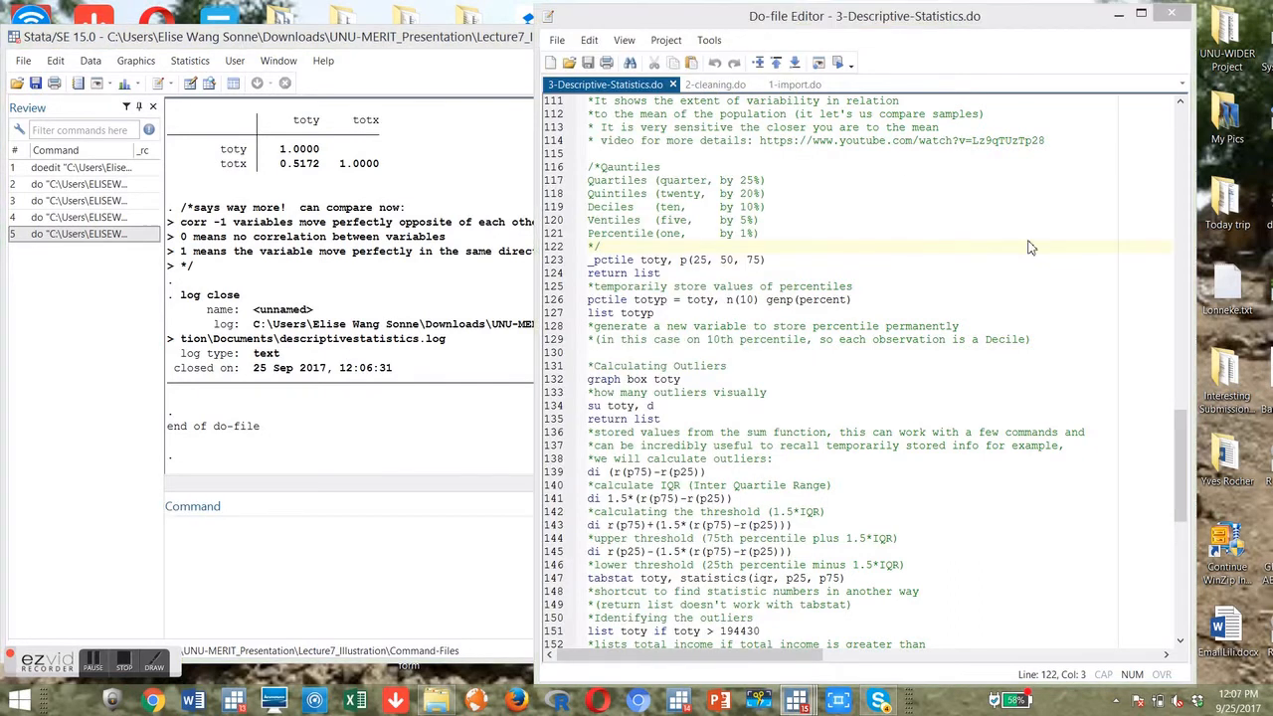
key("ctrl+o")
left_click(733, 203)
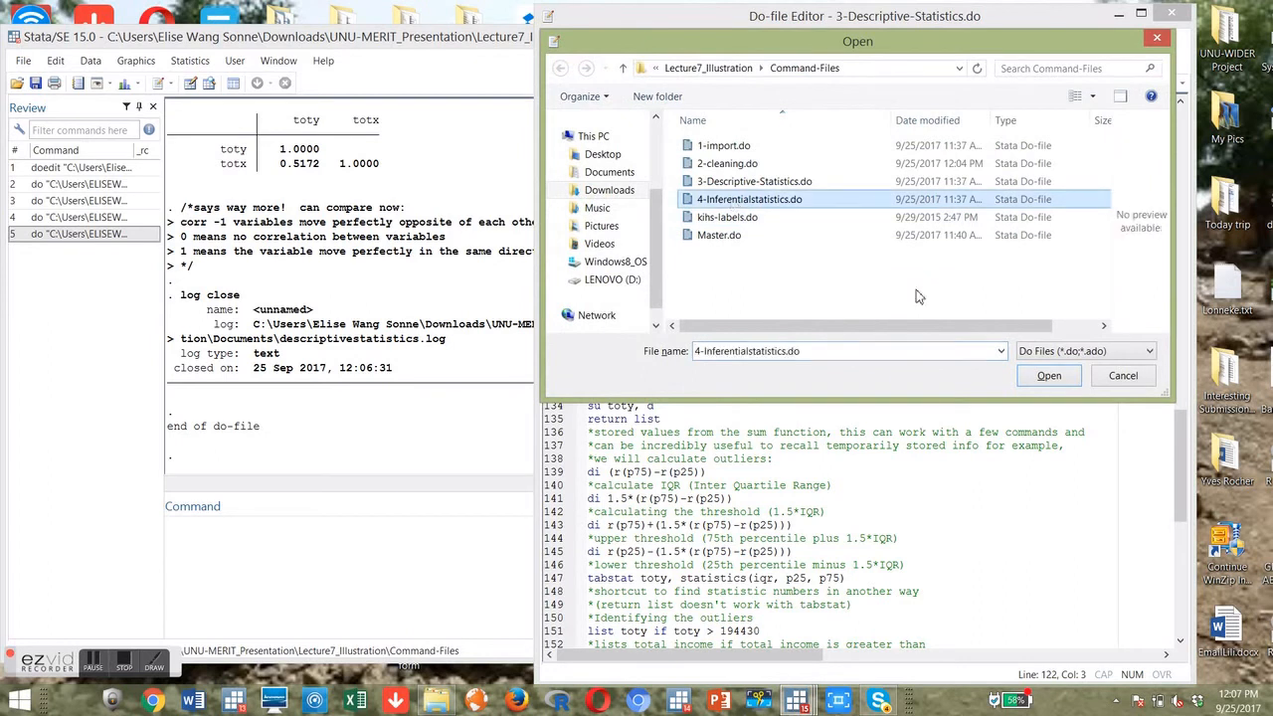
left_click(1049, 378)
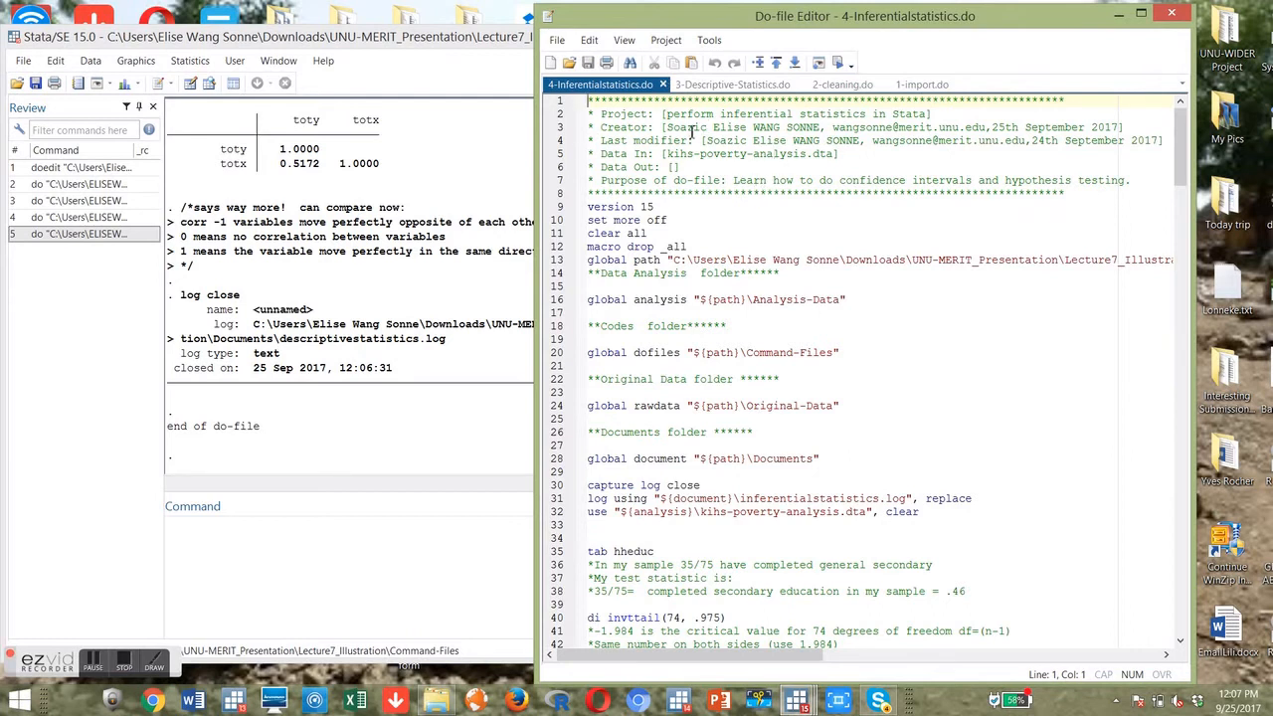
Skim 4-Inferentialstatistics.do down to its closing log command, and run the entire do-file
left_click_drag(1182, 175, 1177, 653)
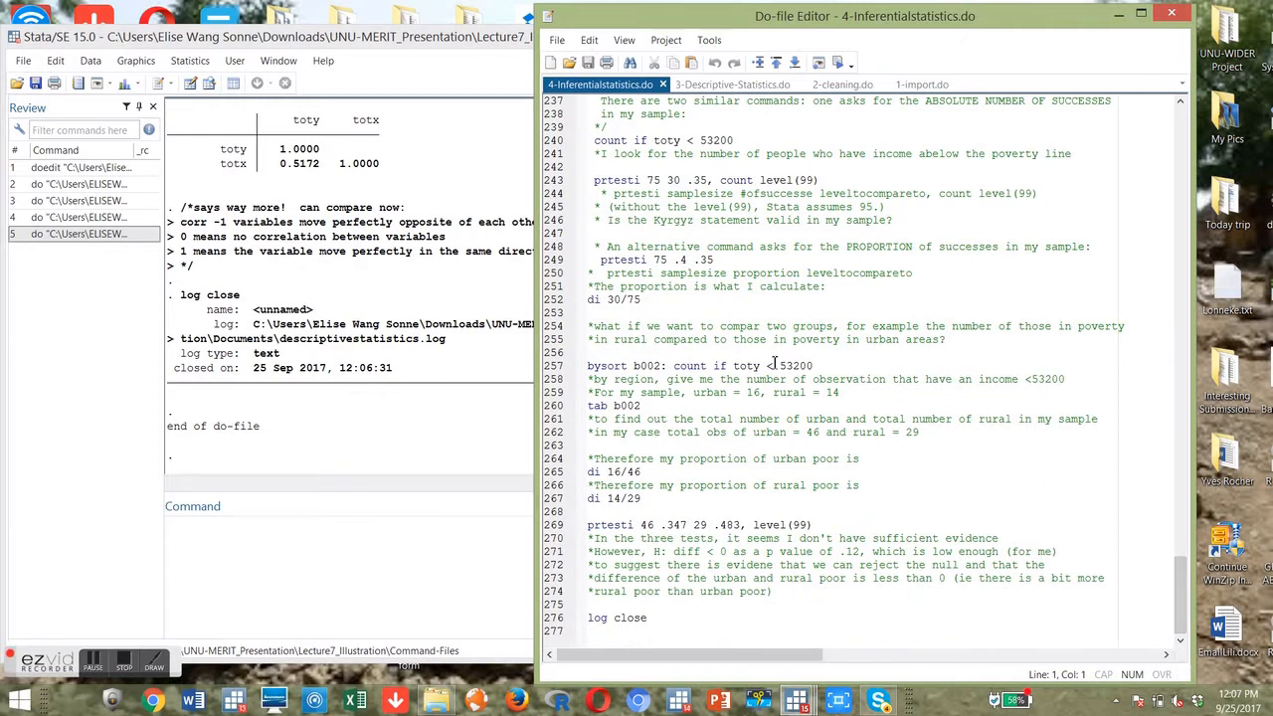
key("ctrl+a")
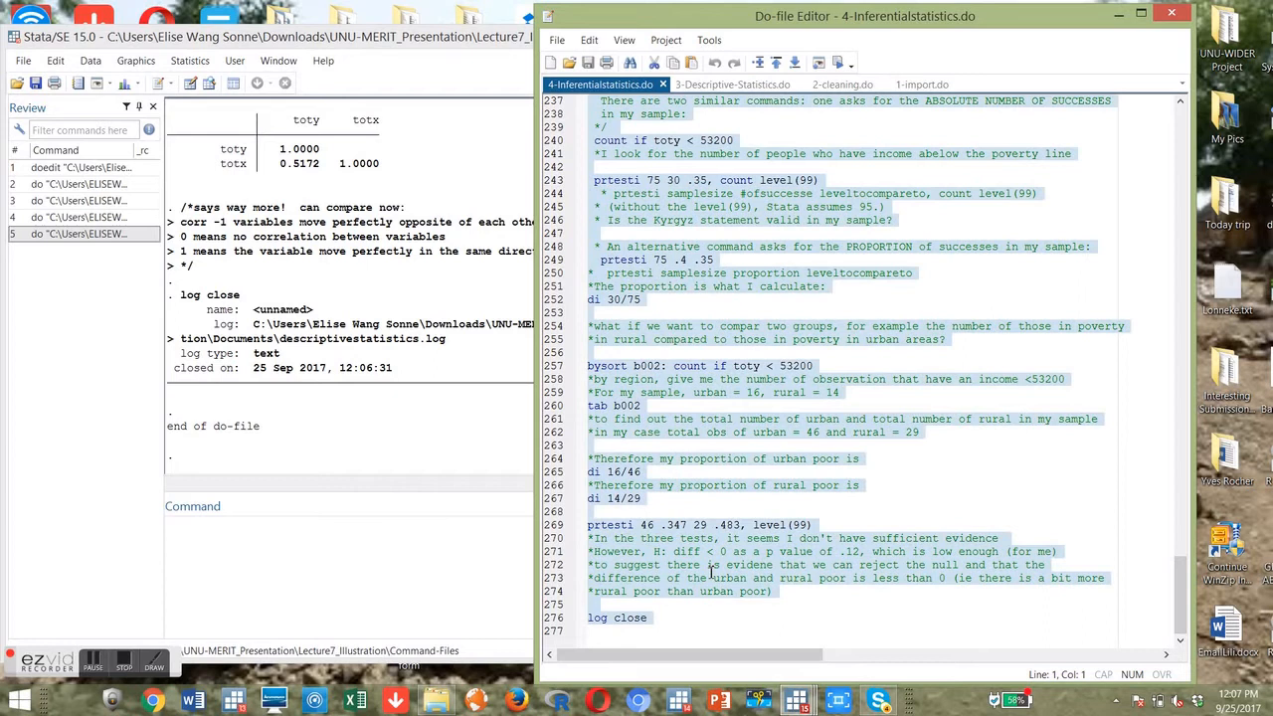
left_click(838, 66)
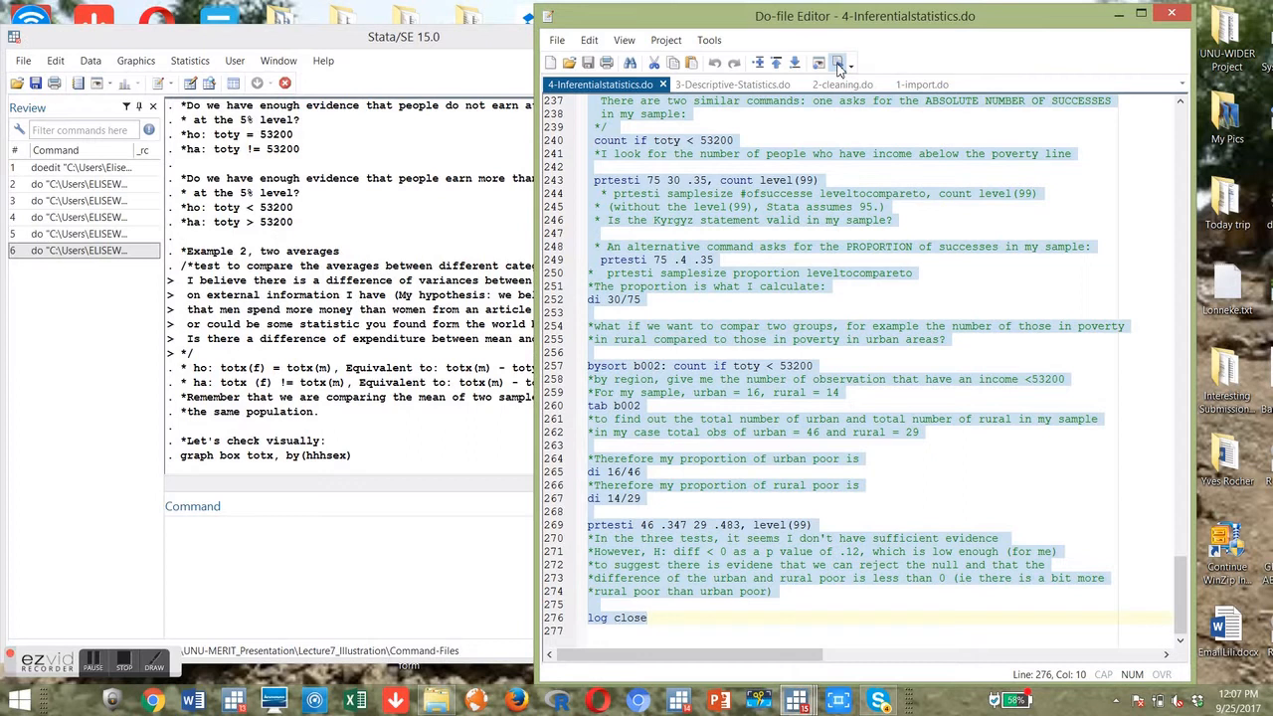
Review the hypothesis-test and setup commands of 4-Inferentialstatistics.do, and check the end of the run's output in the Stata results
left_click(735, 488)
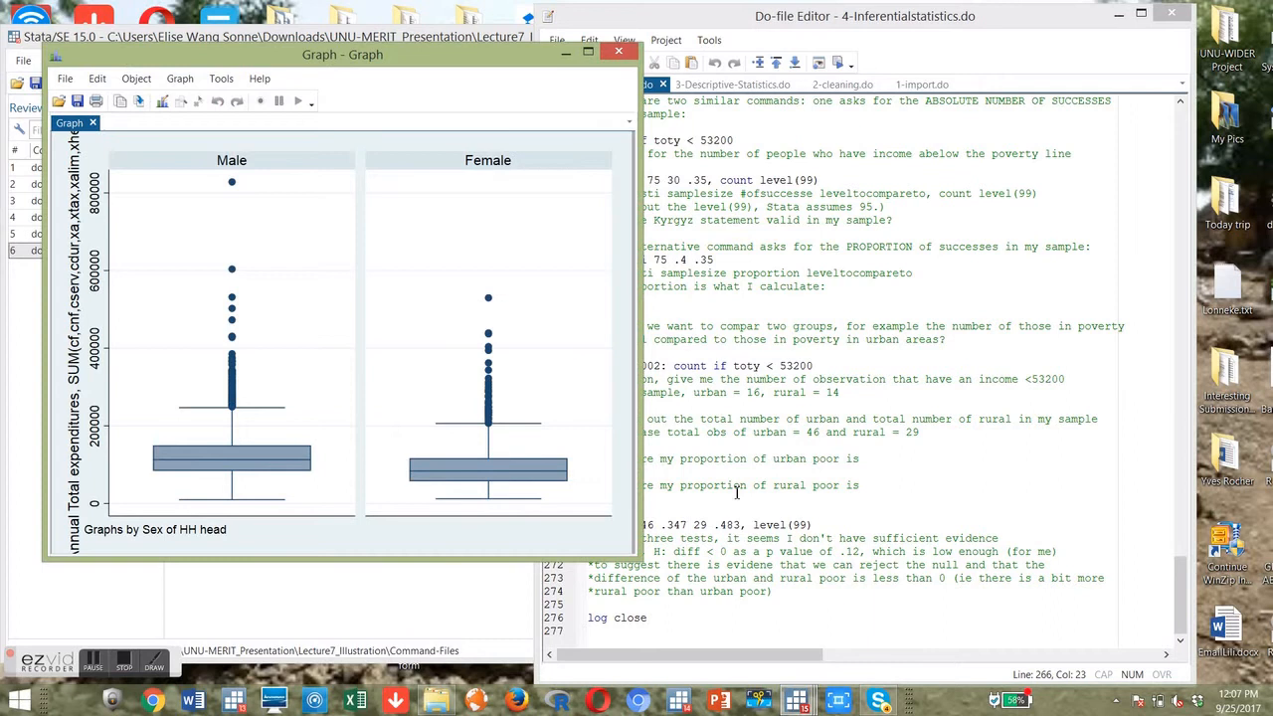
left_click(1016, 354)
left_click_drag(1182, 624, 1183, 564)
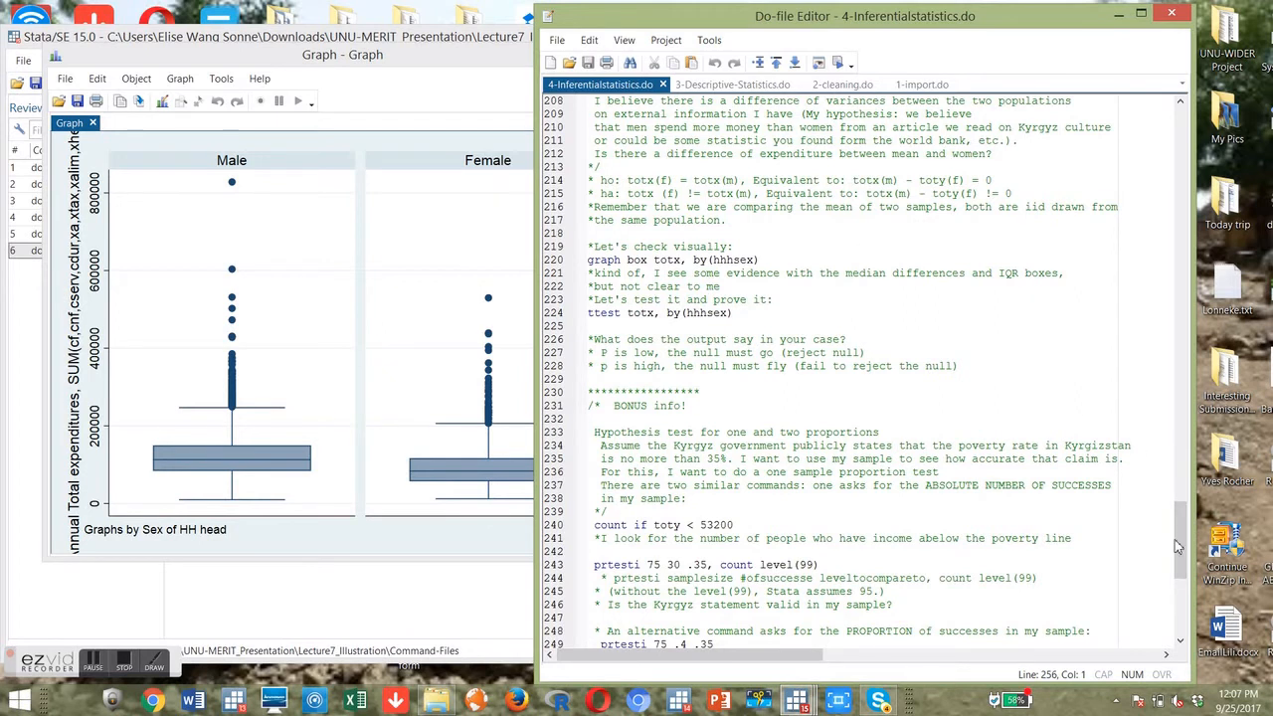
left_click_drag(1174, 539, 1176, 117)
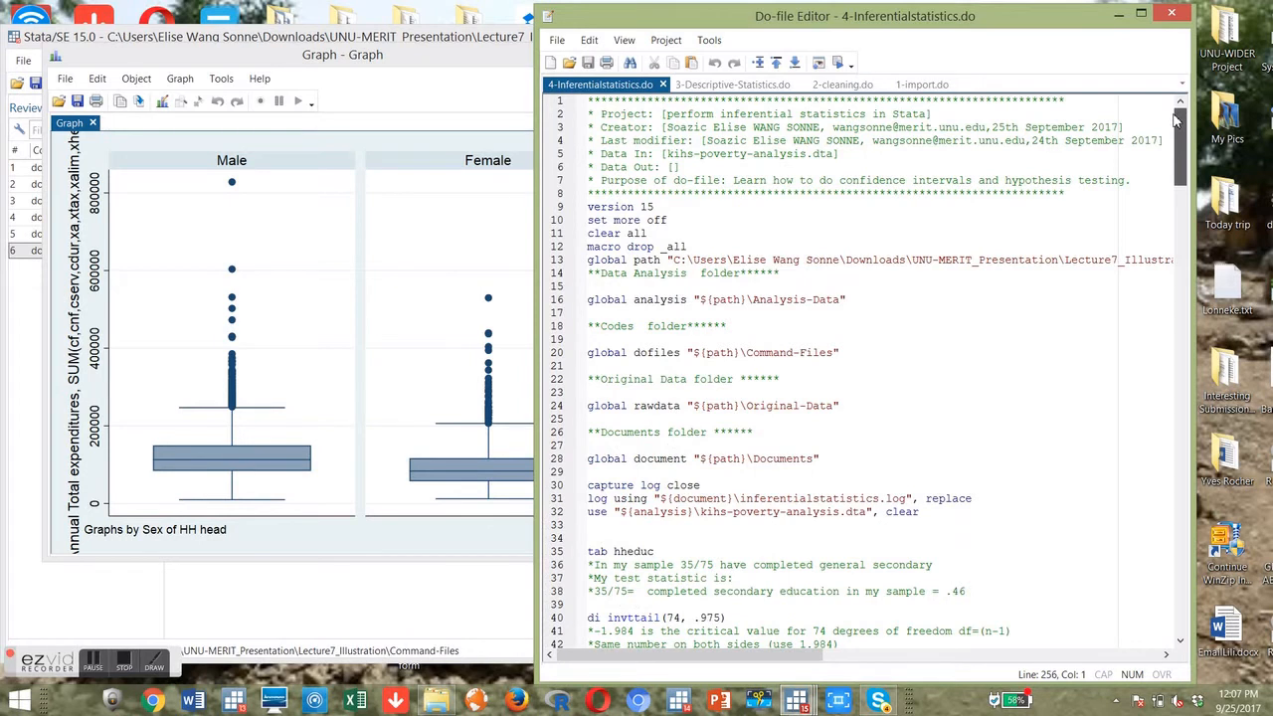
left_click(862, 453)
left_click(500, 574)
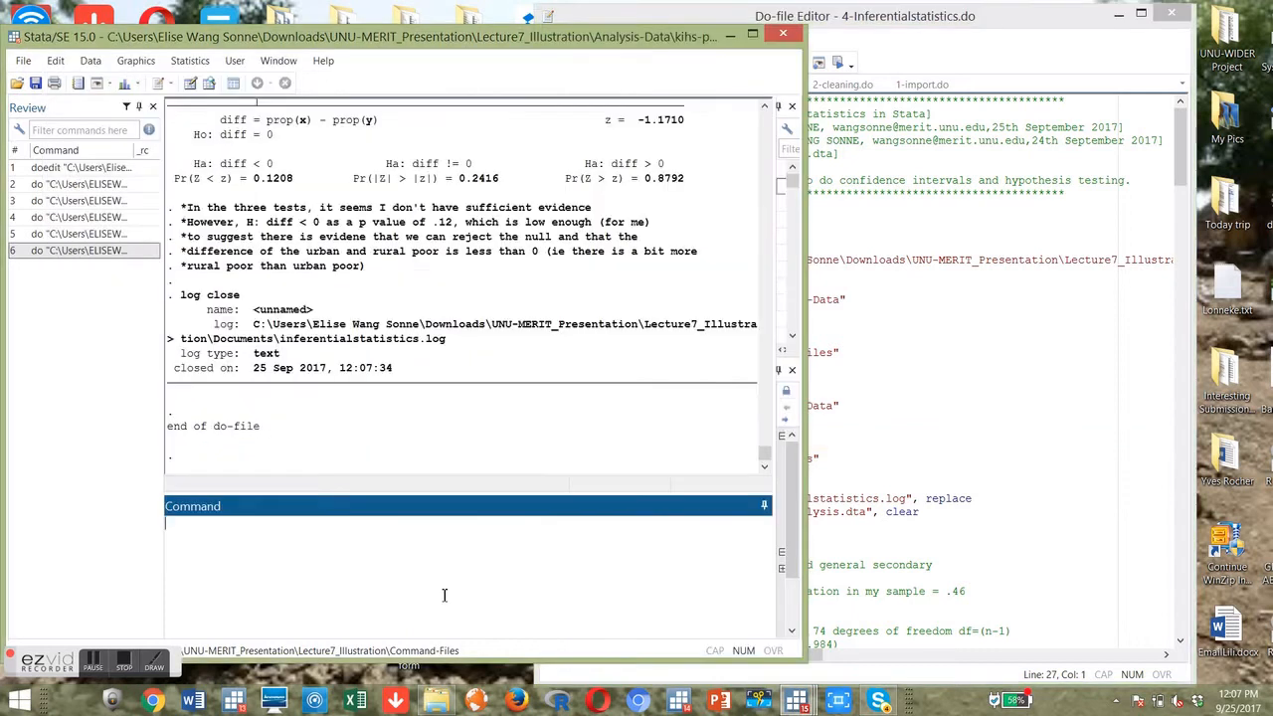
Open Master.do from the Command-Files folder in the Do-file Editor alongside the four numbered do-files
left_click(957, 487)
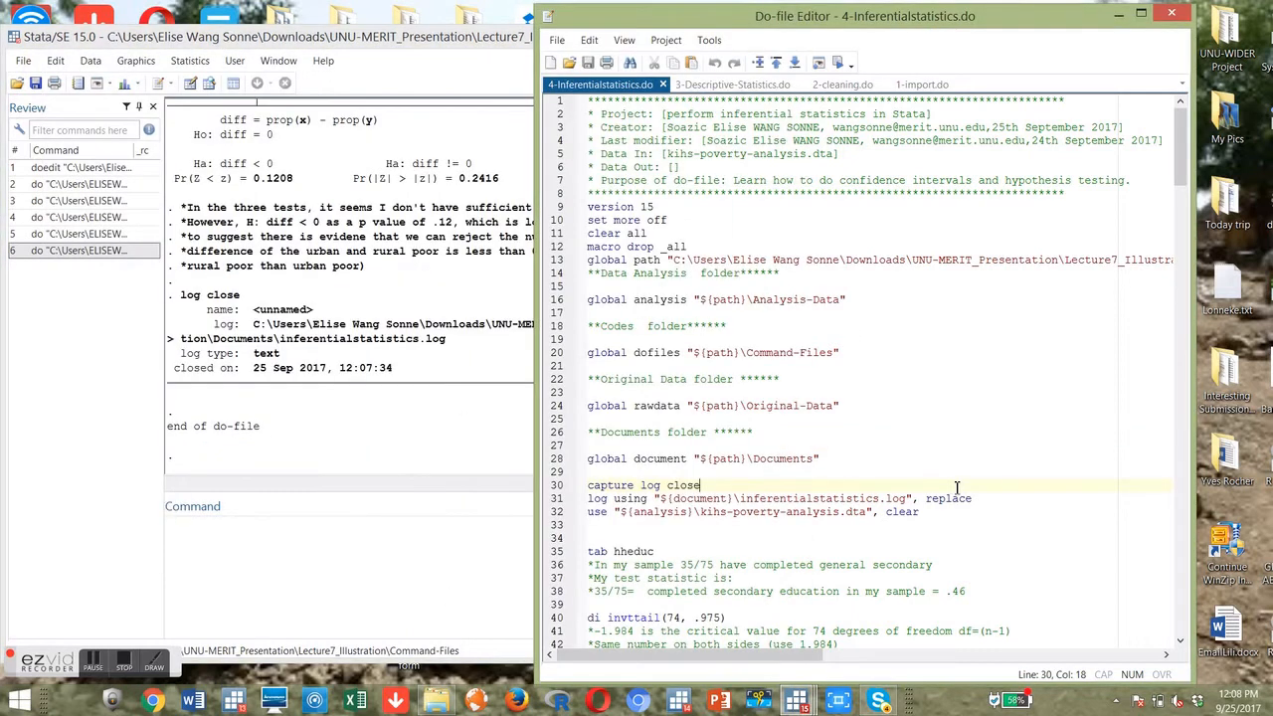
key("ctrl+o")
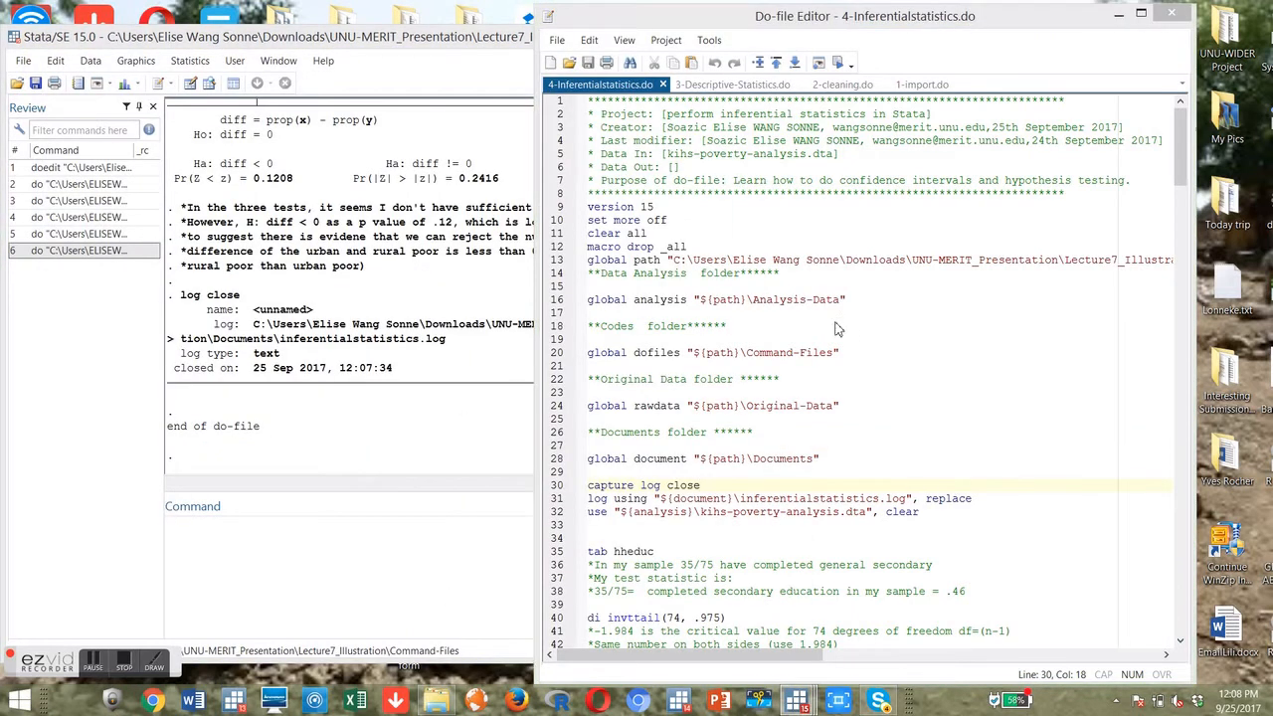
left_click(720, 235)
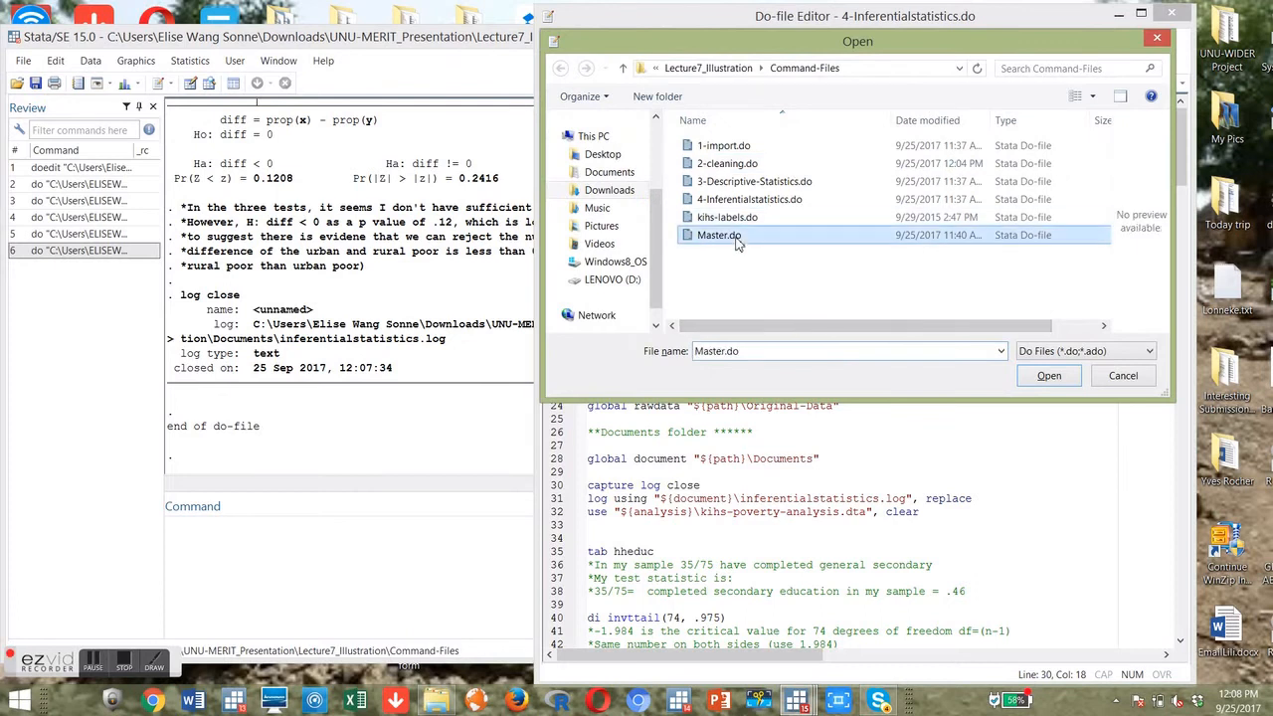
left_click(1049, 375)
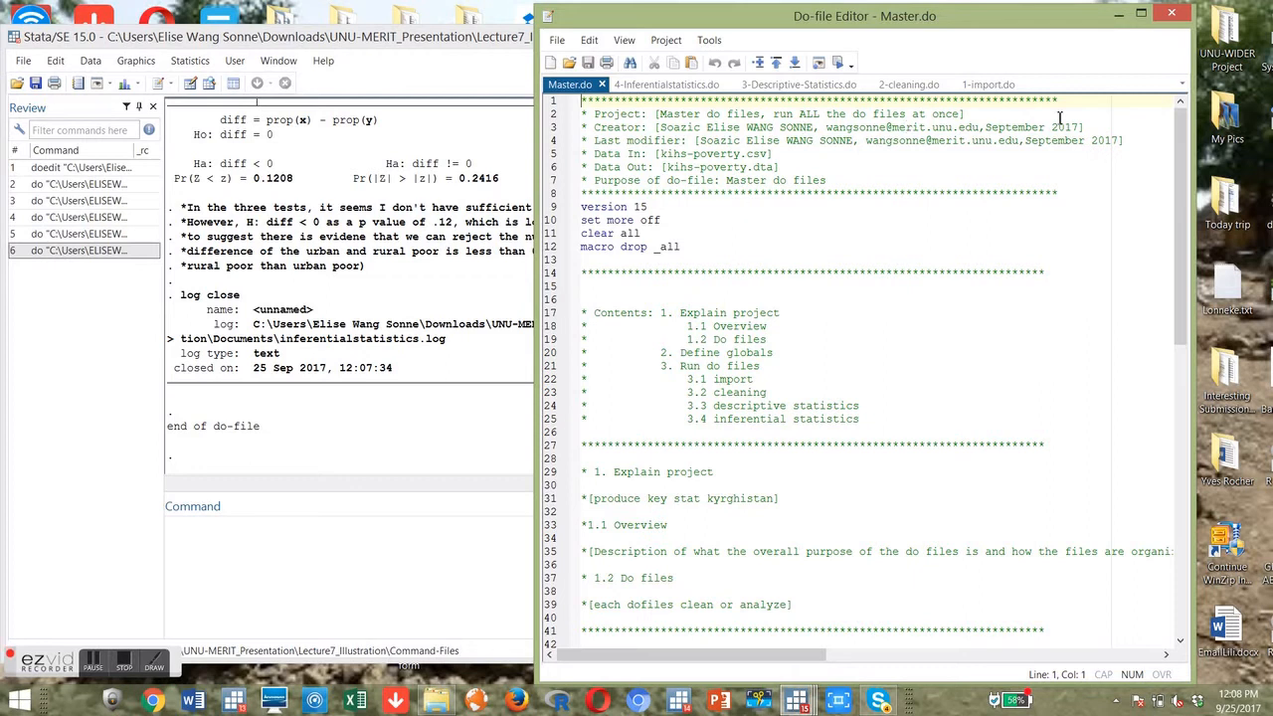
Go over the contents outline, globals and do-file calls of Master.do, and run the entire master do-file
mouse_move(1179, 162)
left_mouse_down()
mouse_move(1176, 232)
mouse_move(1176, 160)
left_mouse_up()
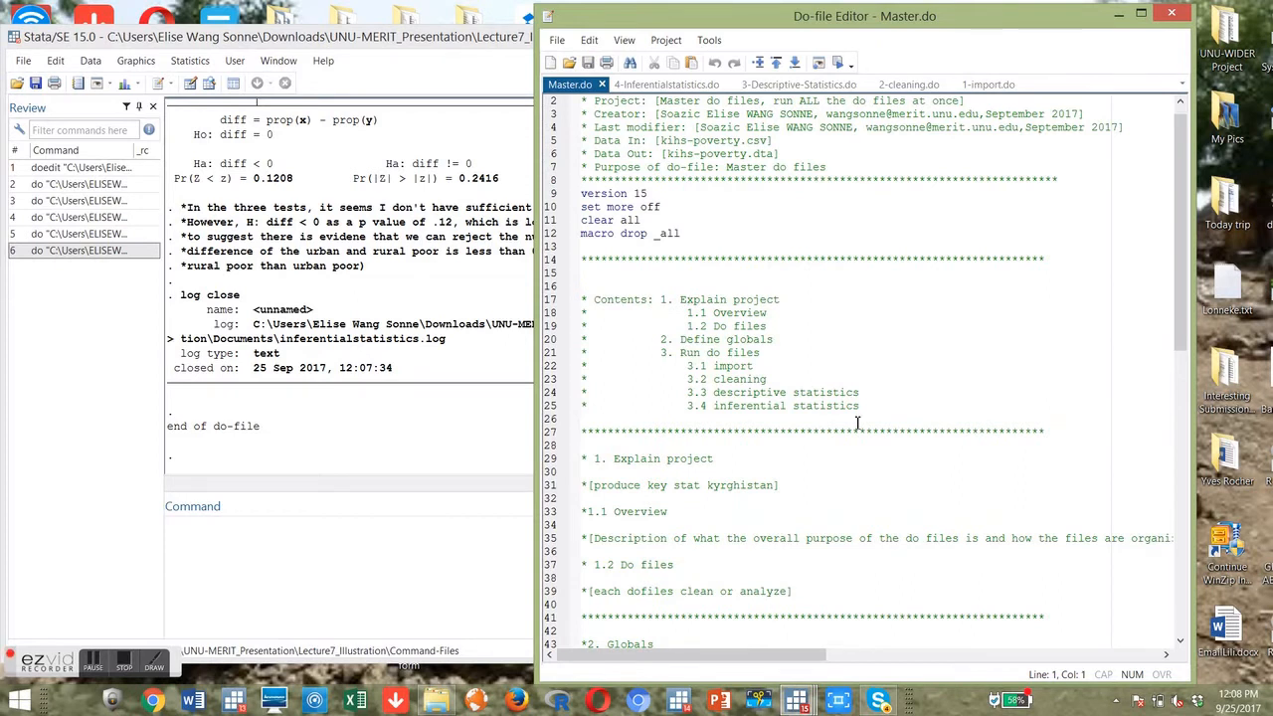
left_click_drag(1175, 288, 1192, 346)
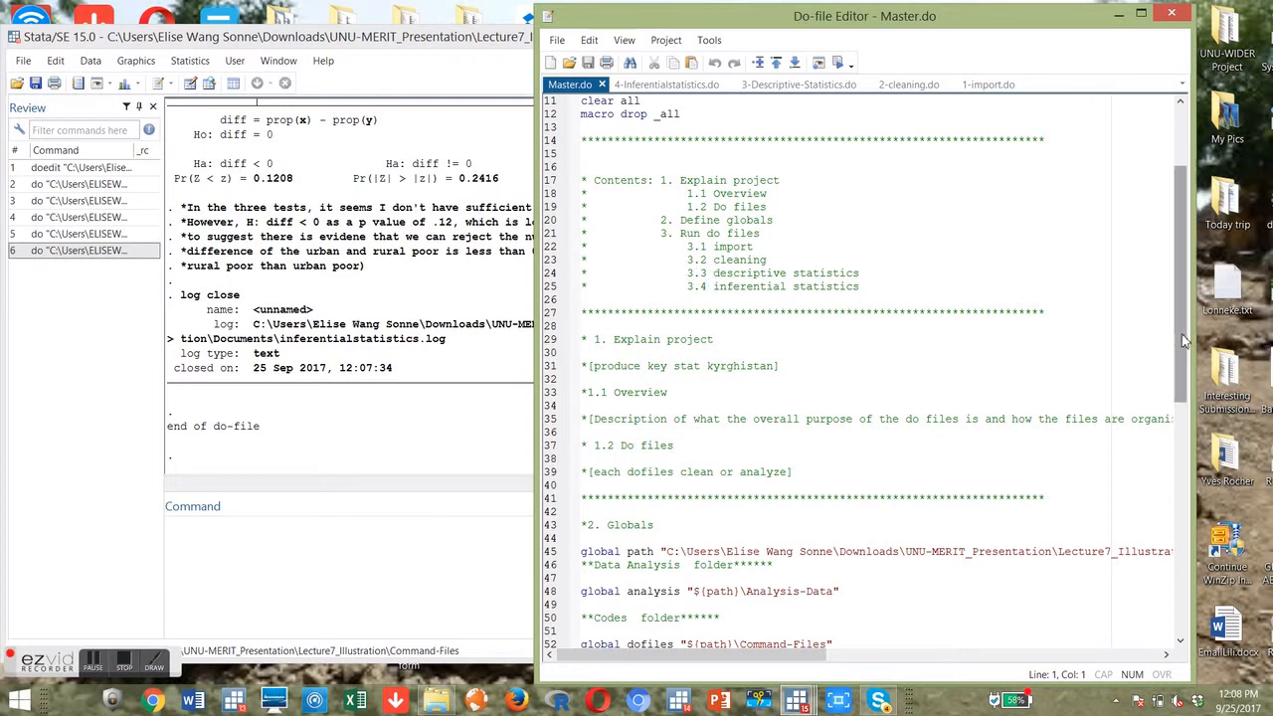
left_click_drag(1184, 340, 1183, 574)
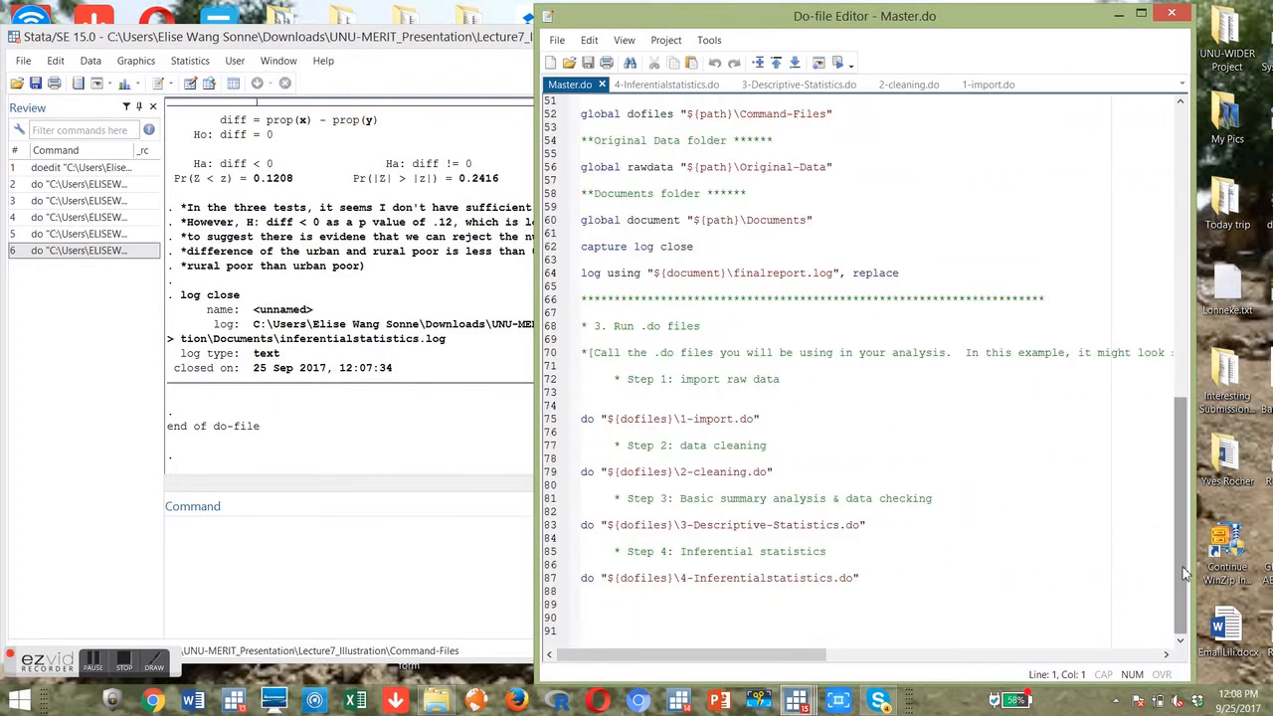
key("ctrl+a")
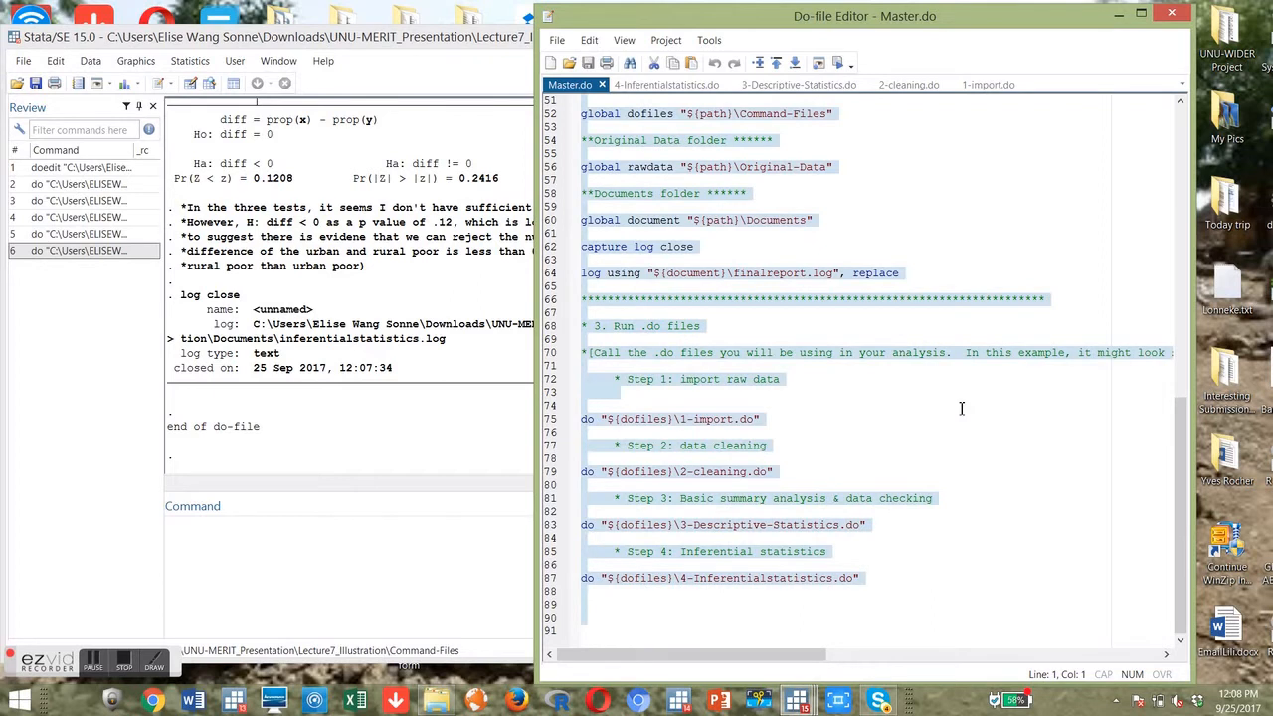
left_click(838, 63)
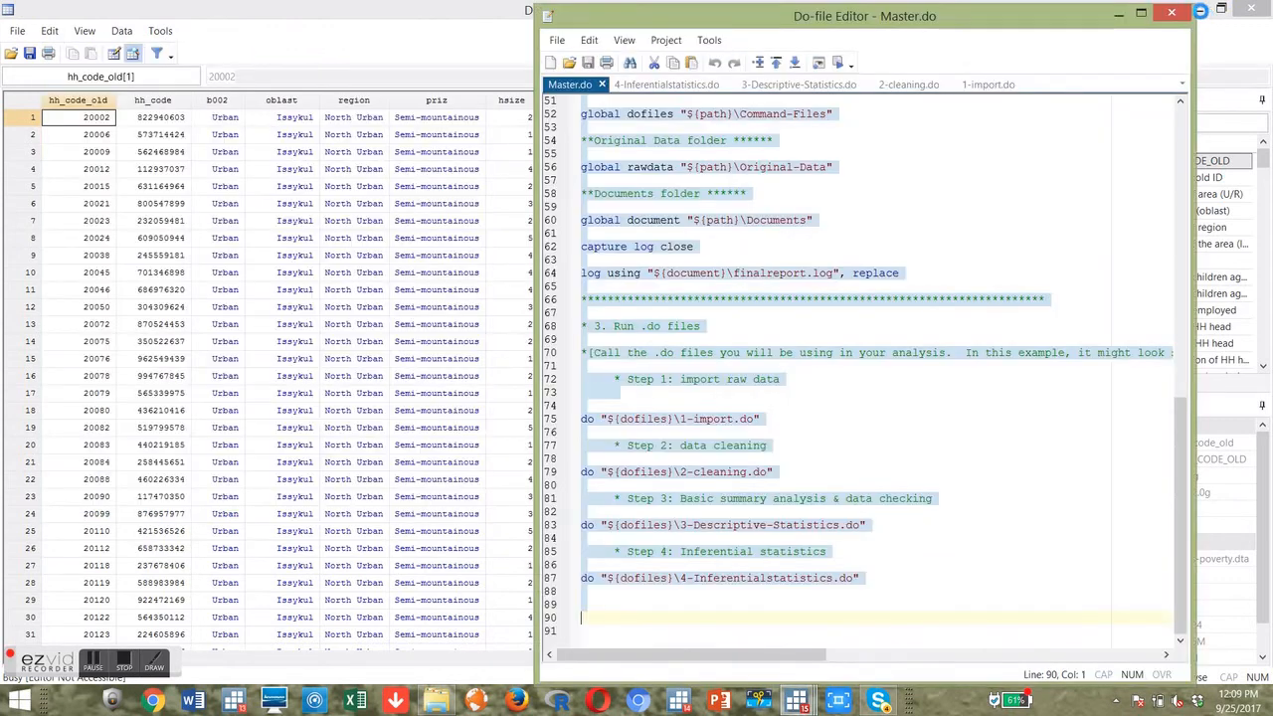
Look over the do-file calls in Master.do during the run, and check the Documents folder in File Explorer for the logs and saved graph
left_click(1086, 193)
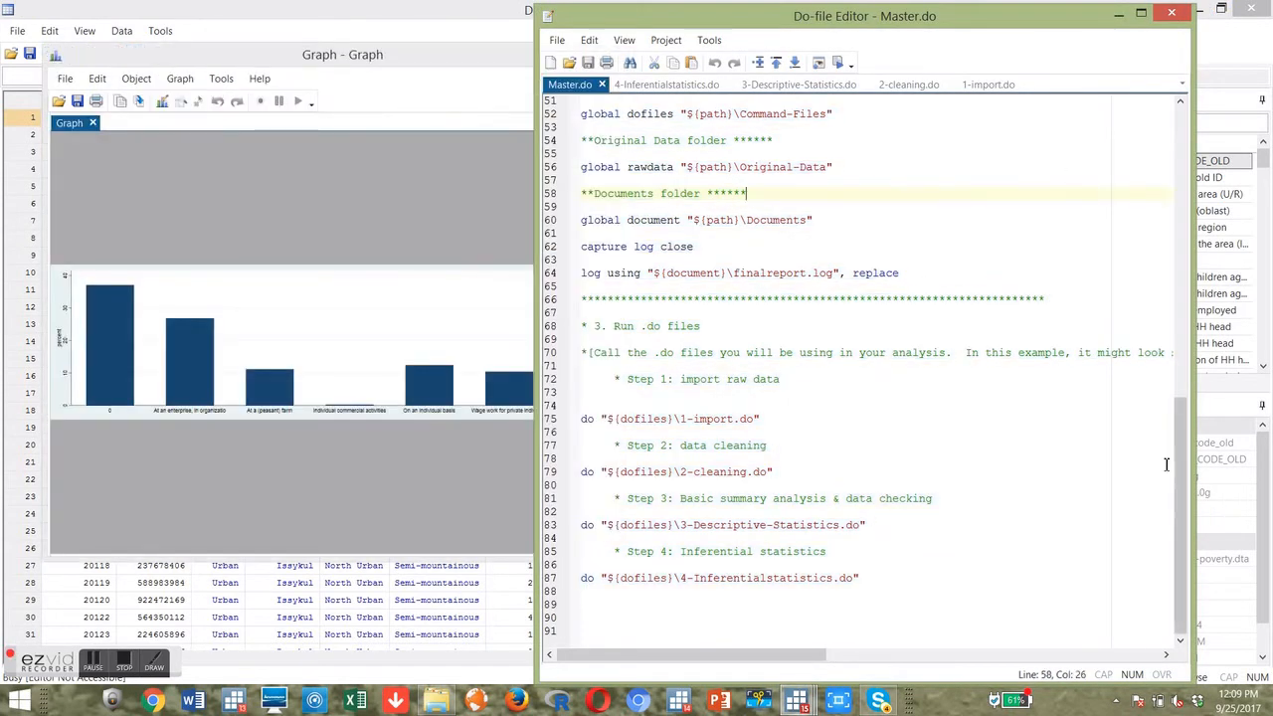
mouse_move(1183, 474)
left_mouse_down()
mouse_move(1183, 391)
mouse_move(1183, 477)
left_mouse_up()
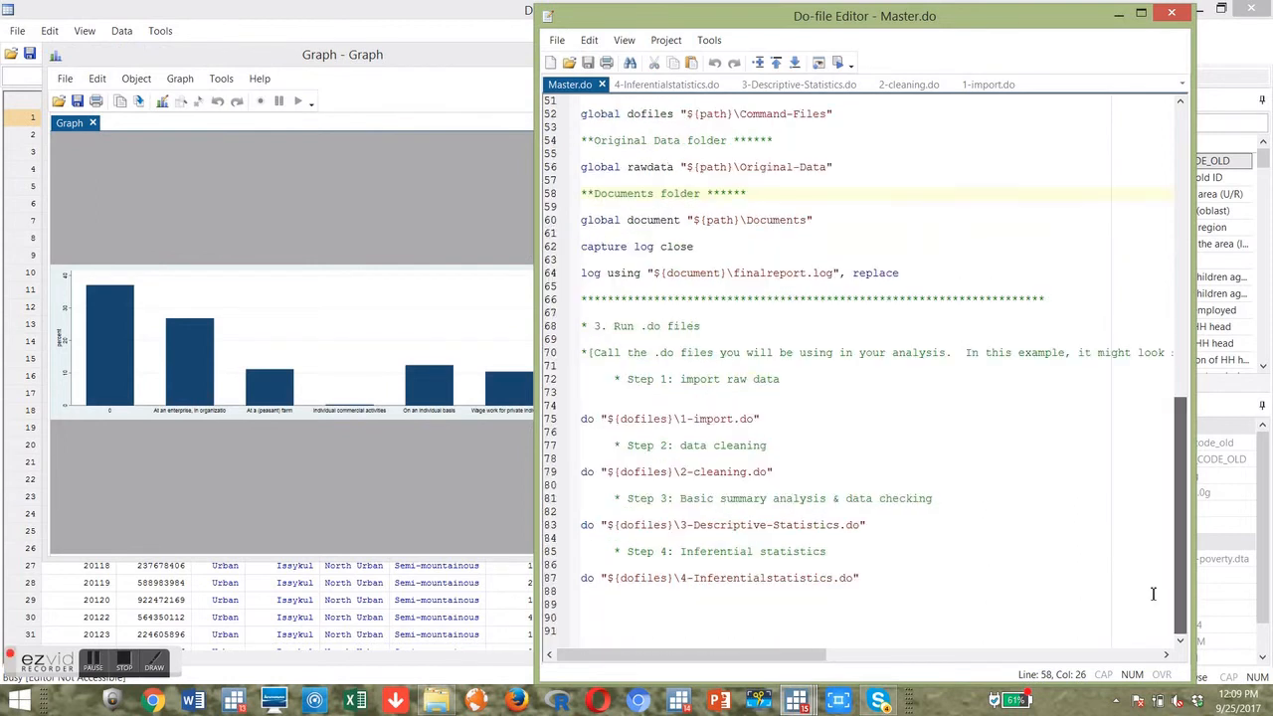
left_click(631, 444)
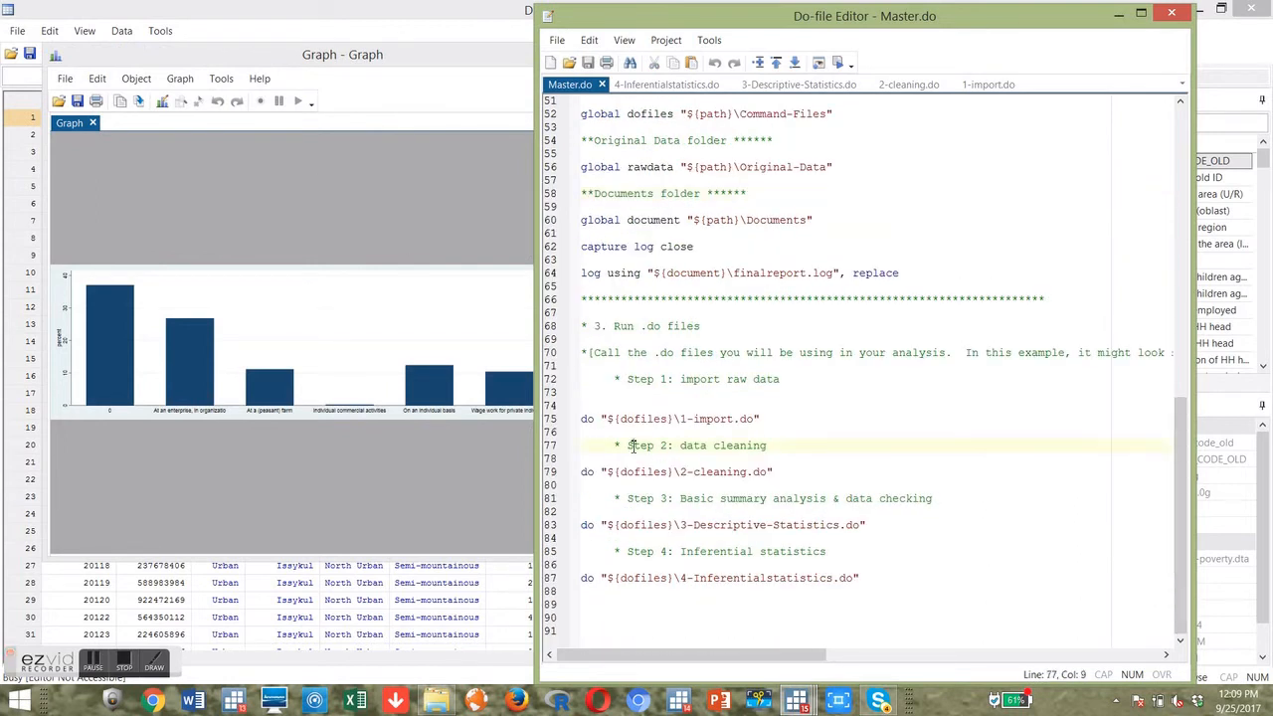
left_click(435, 704)
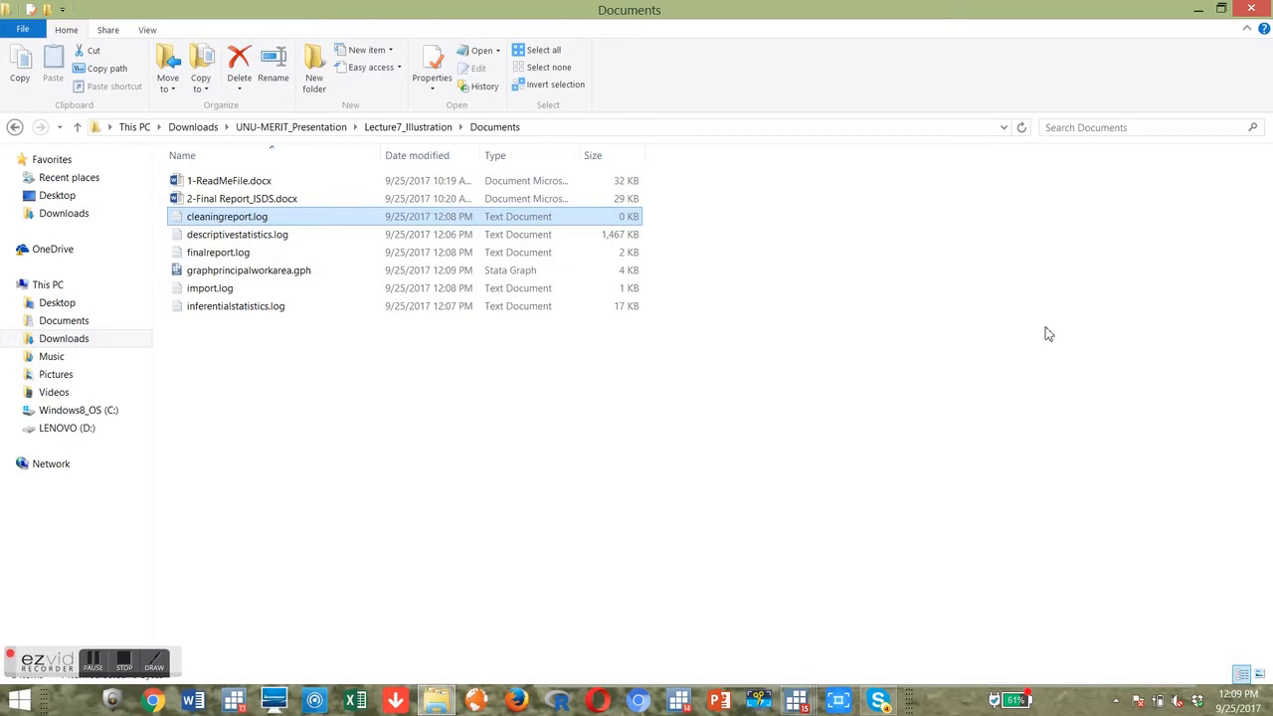
left_click(1198, 9)
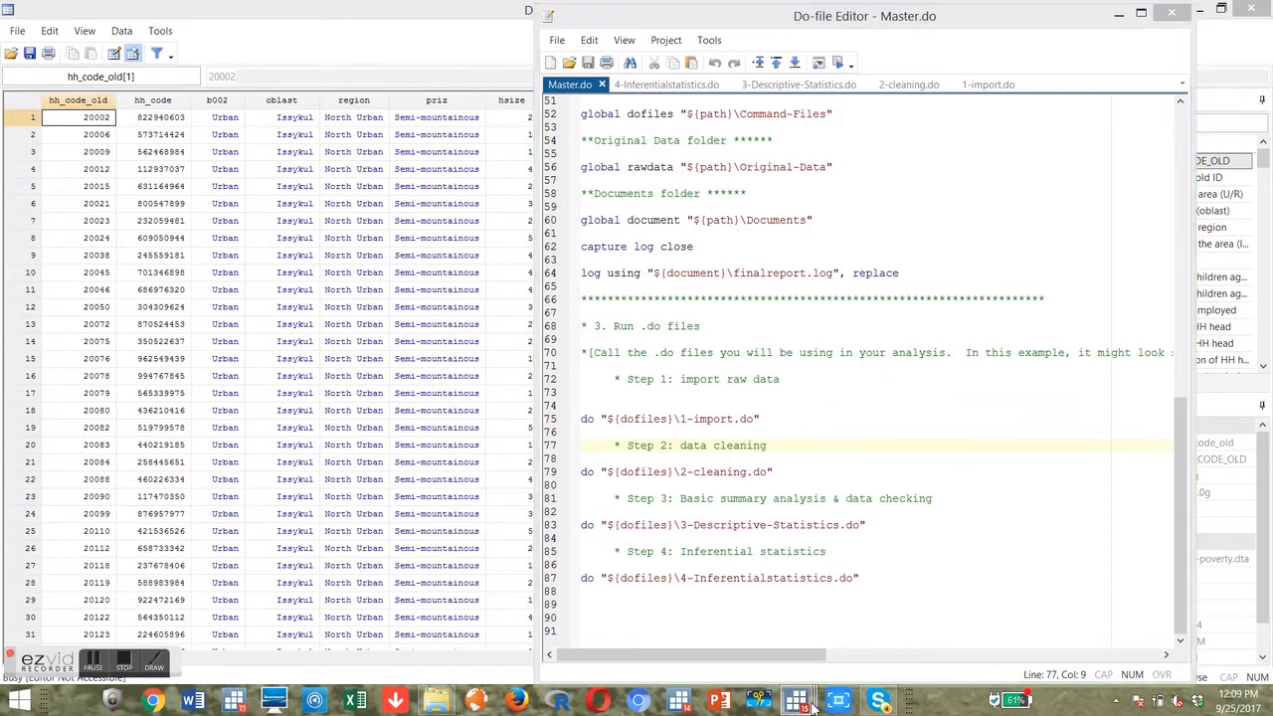
Watch the master run's output and graphs in the main Stata window, and return to Master.do
mouse_move(803, 702)
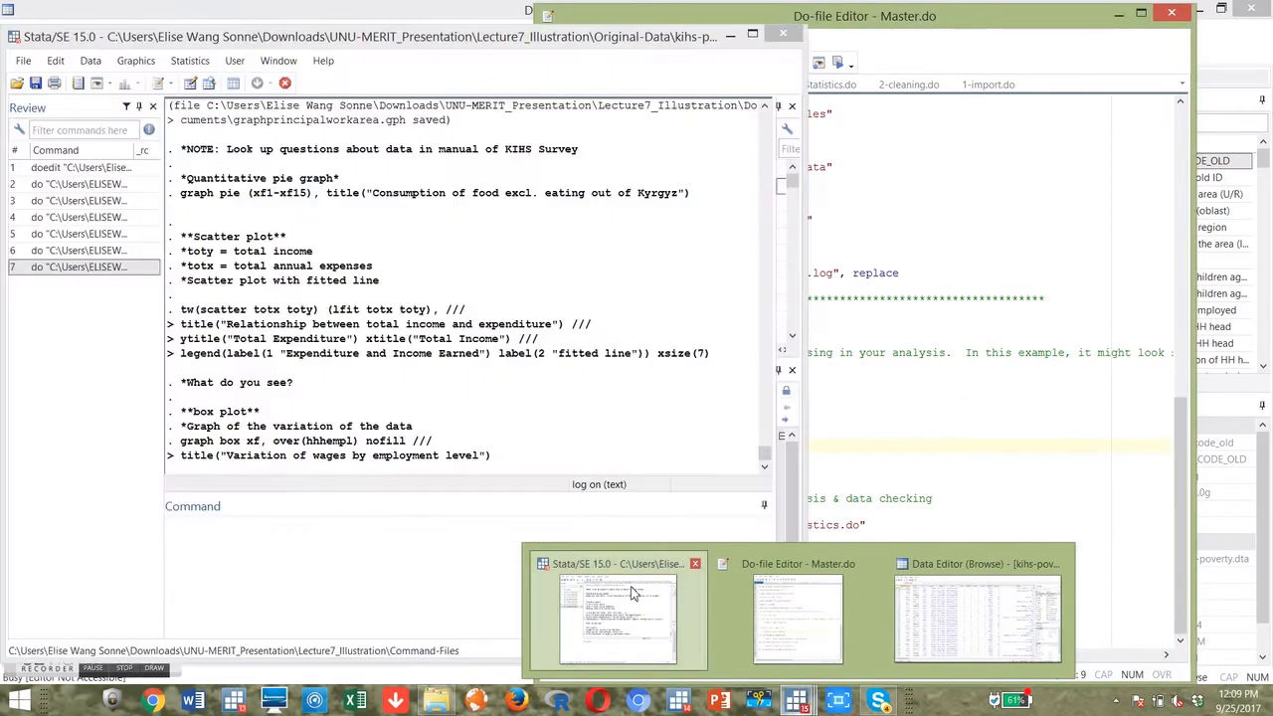
left_click(651, 593)
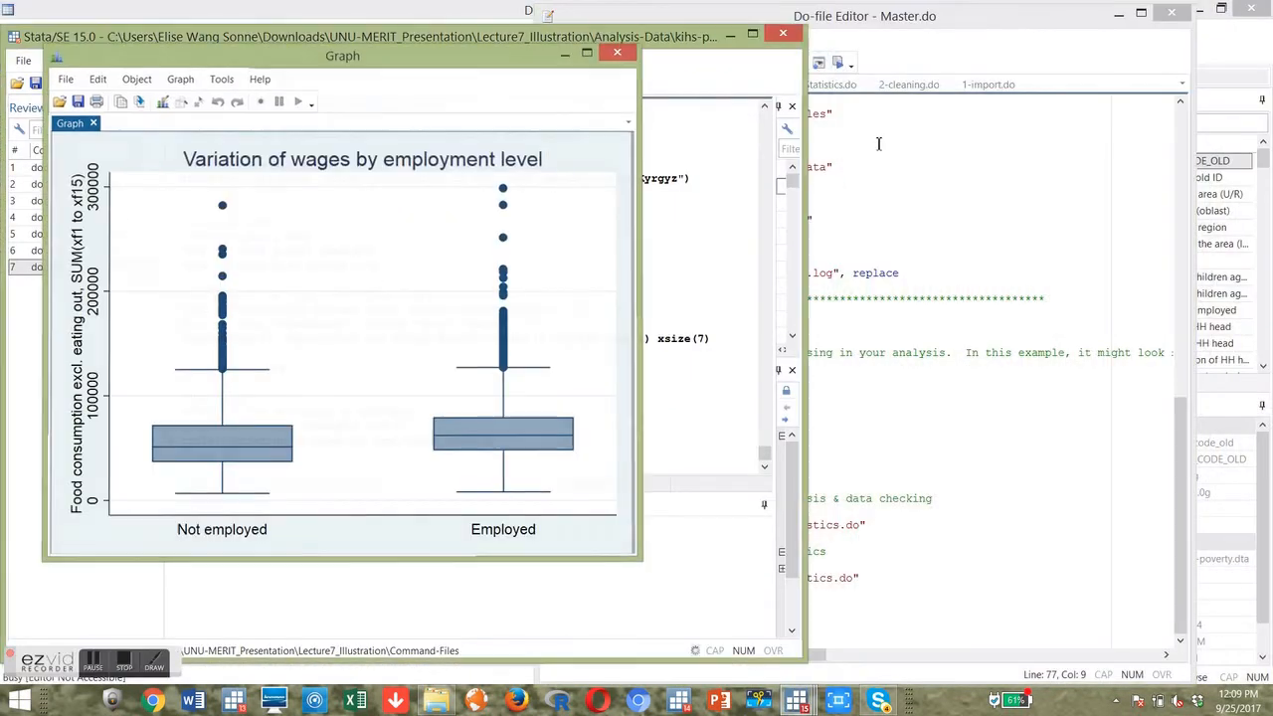
left_click(878, 143)
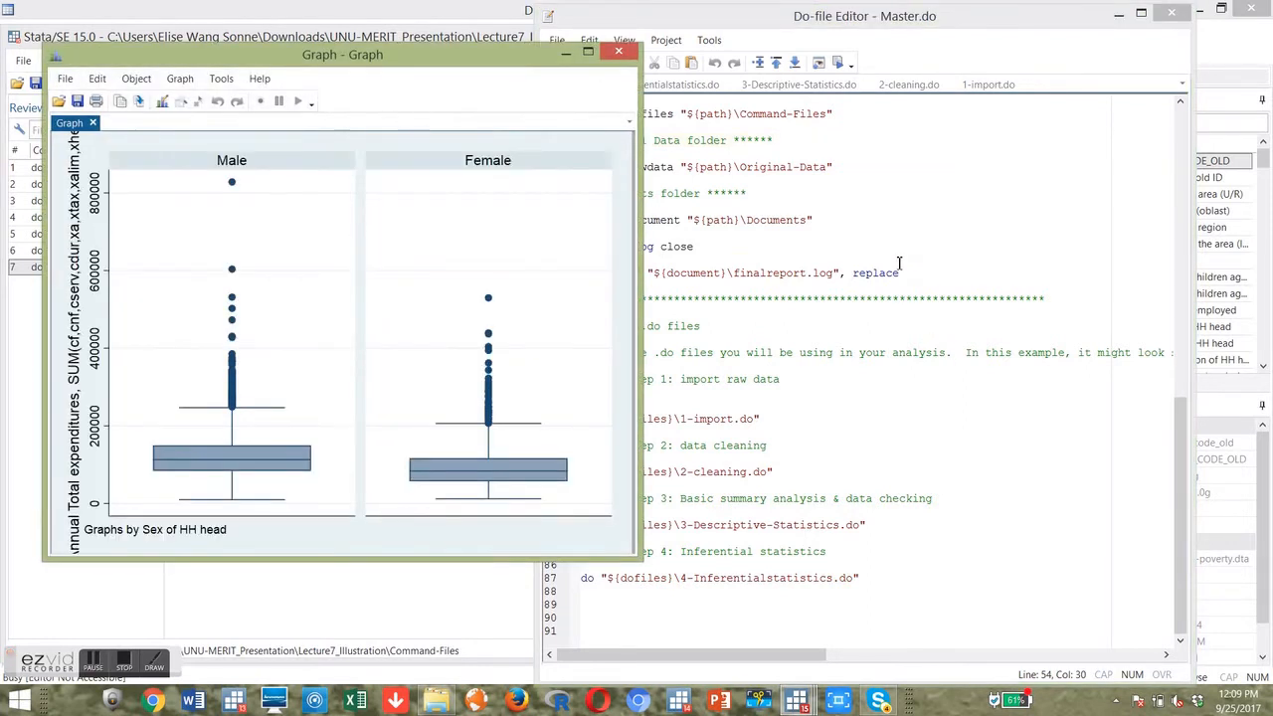
left_click(899, 263)
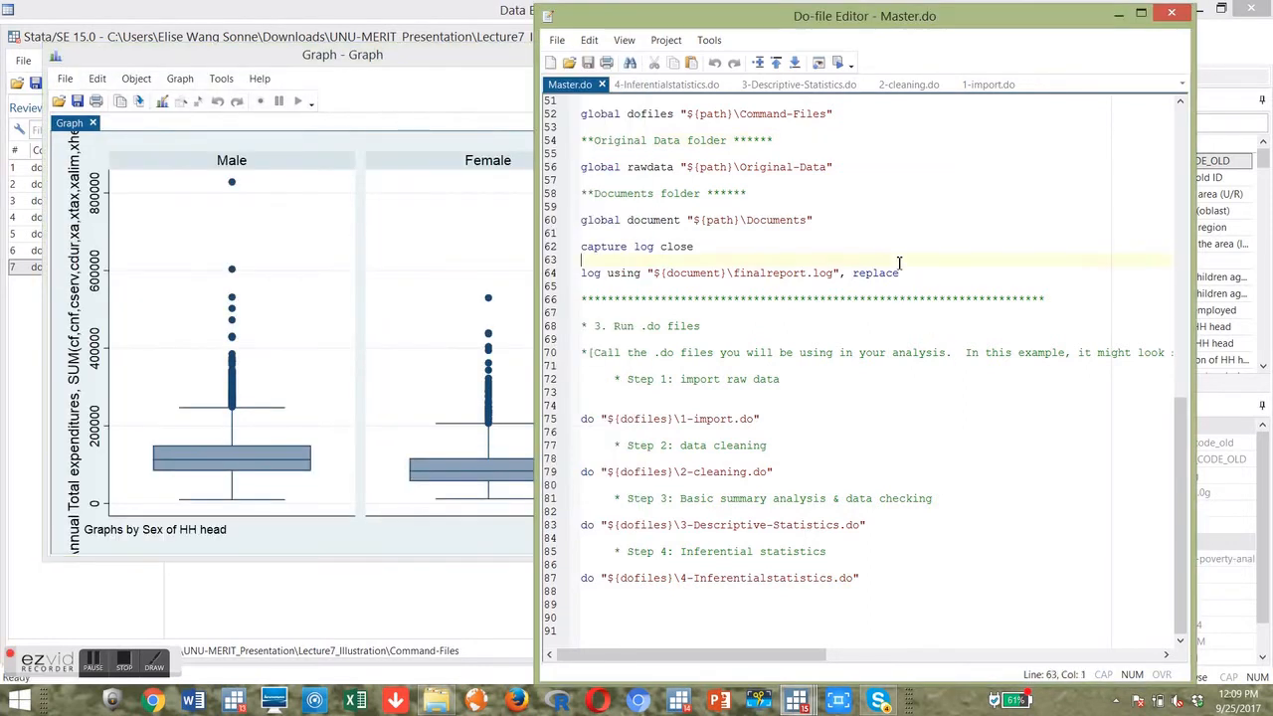
Point out the replace option of the log using command in 4-Inferentialstatistics.do, and return to Master.do
left_click(664, 85)
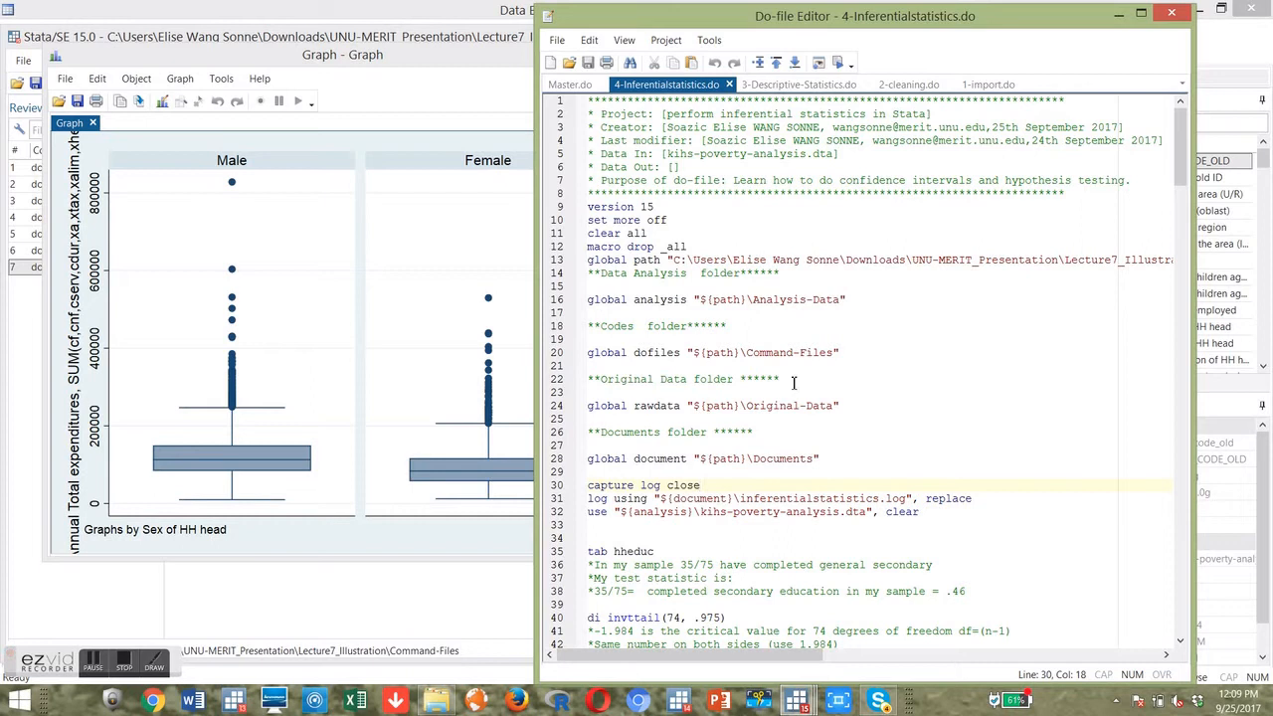
left_click_drag(924, 498, 985, 504)
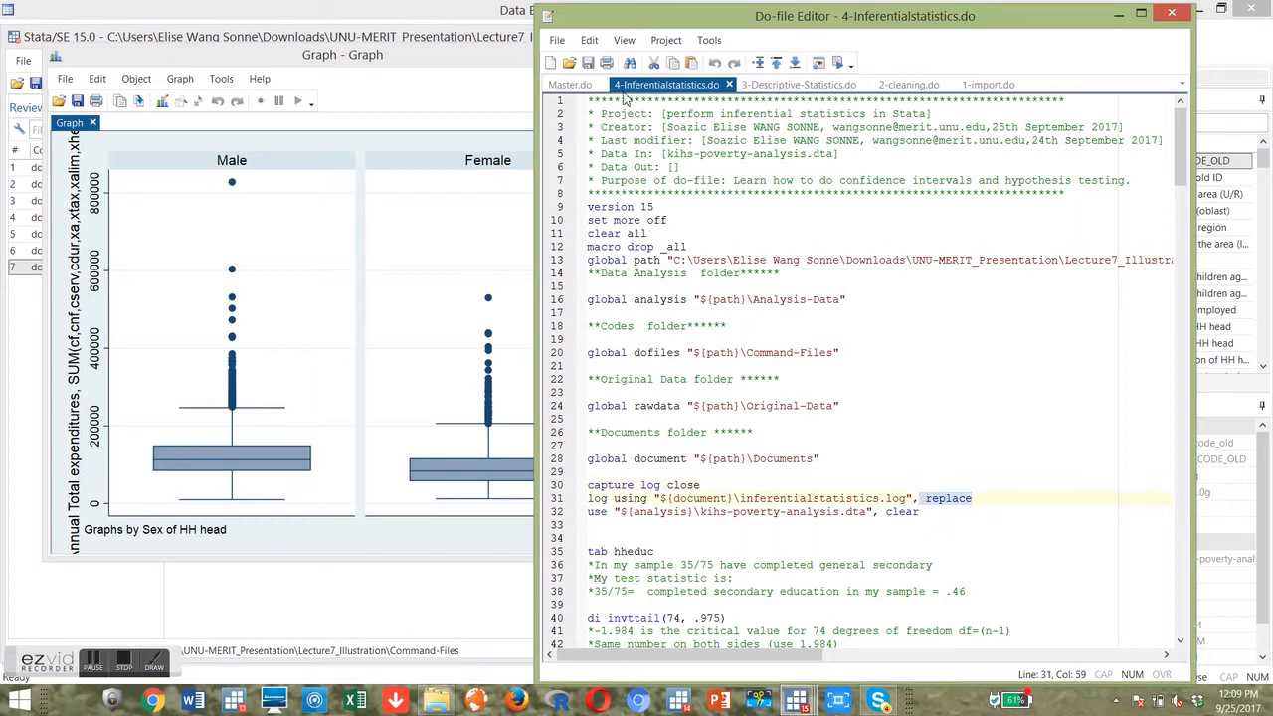
left_click(570, 85)
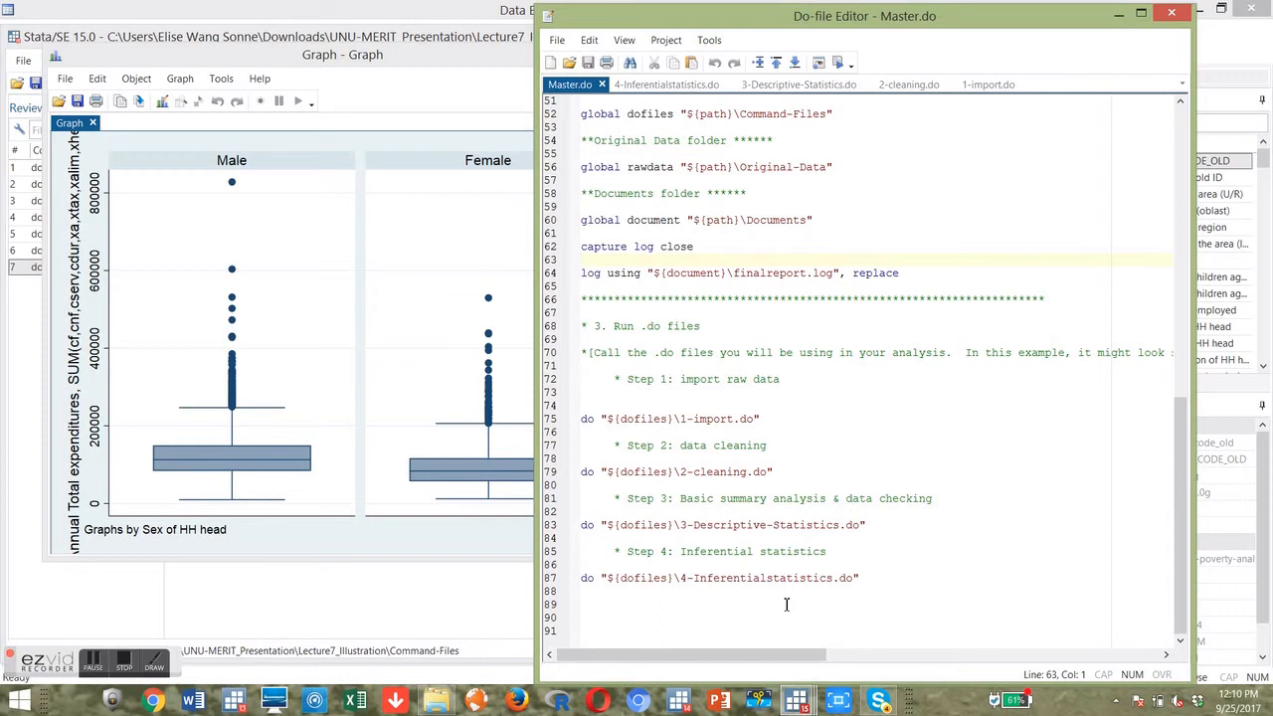
Check the end of the master run's output and the modification times of the logs in the Documents folder, and return to Master.do
left_click(417, 604)
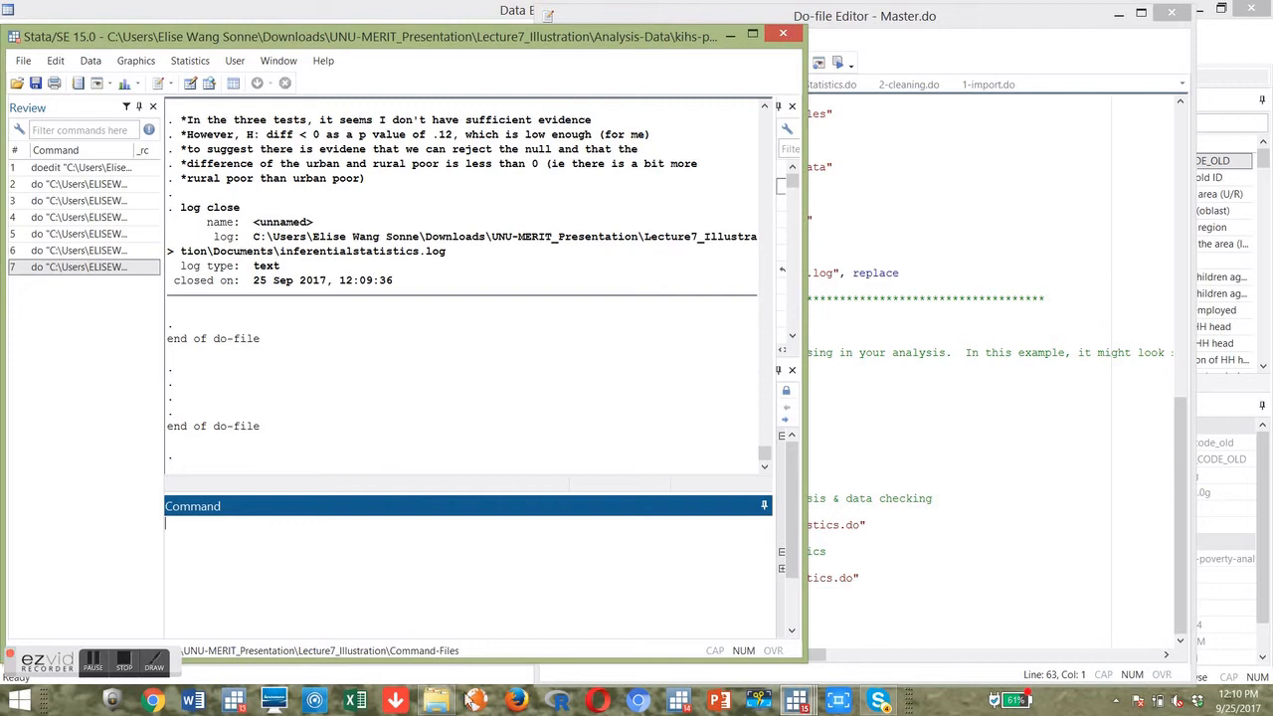
left_click(437, 701)
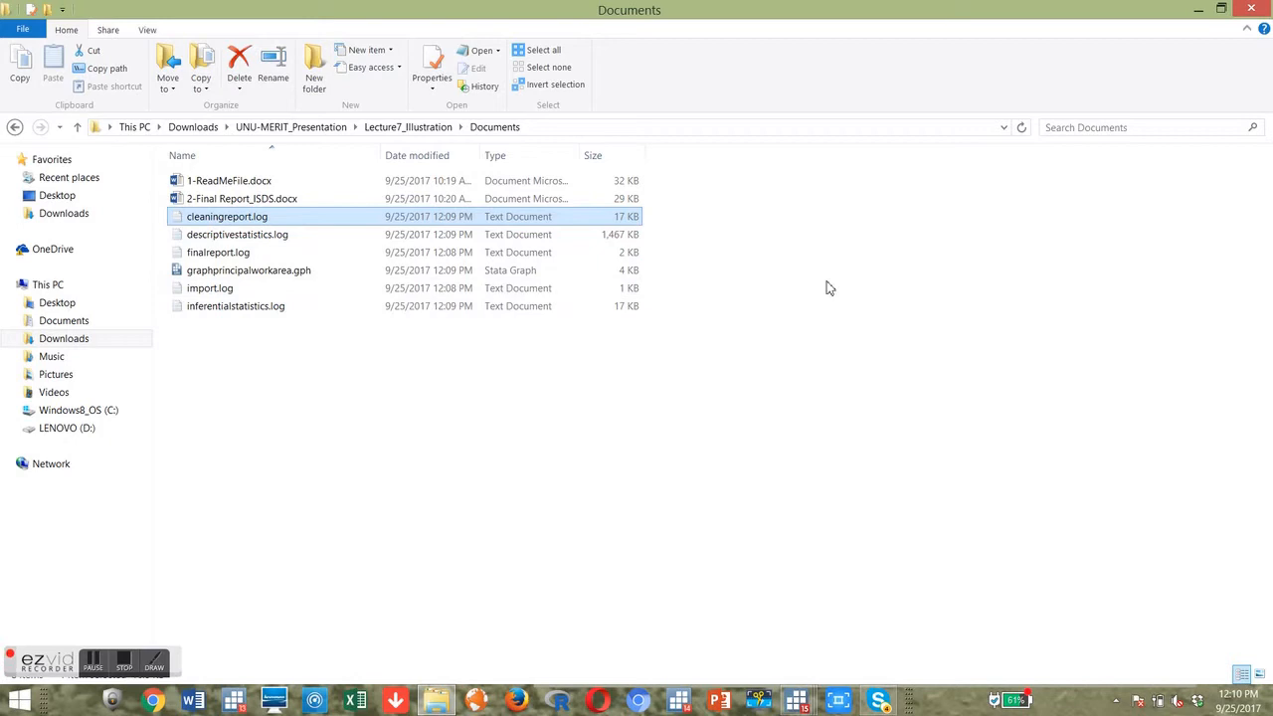
left_click(1197, 9)
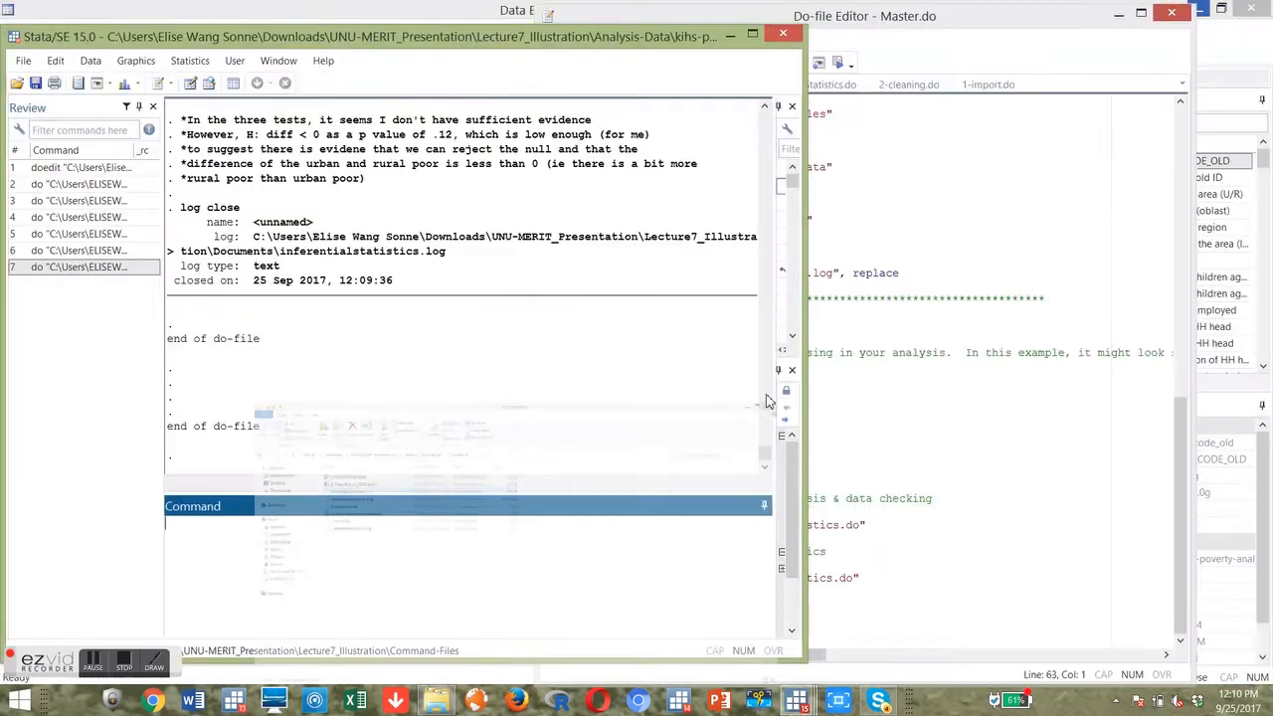
left_click(927, 463)
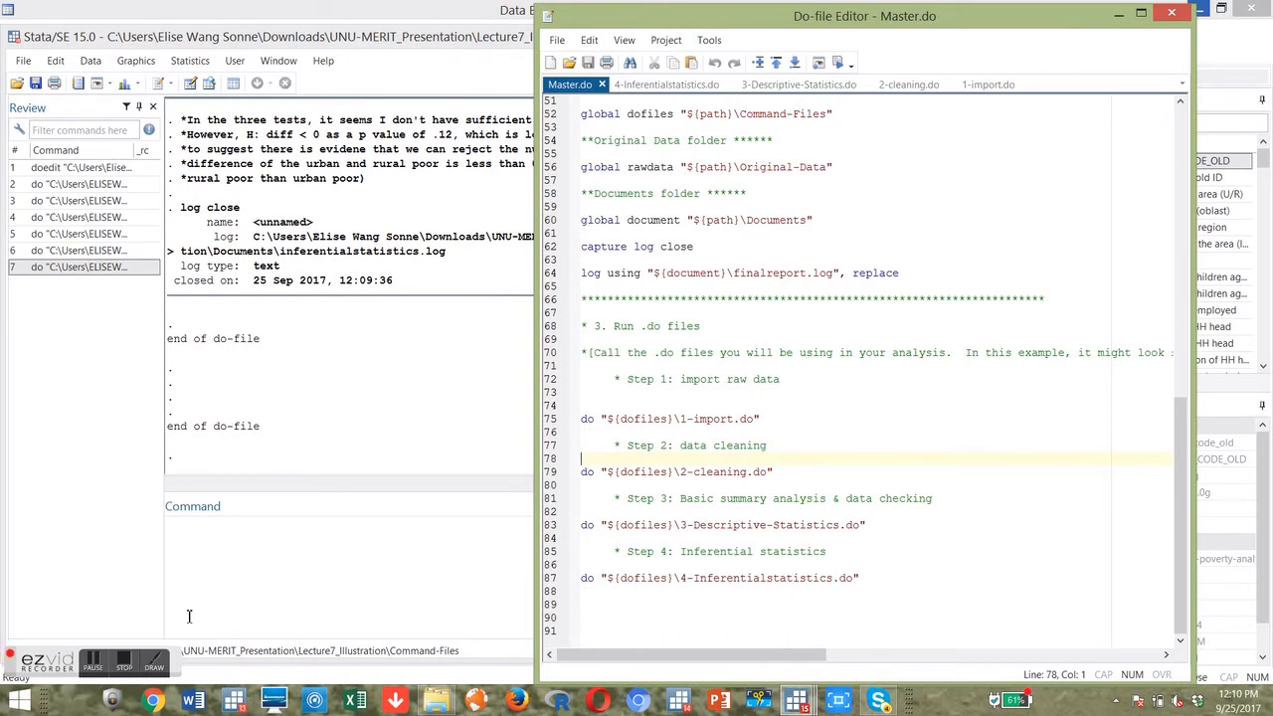
left_click(123, 666)
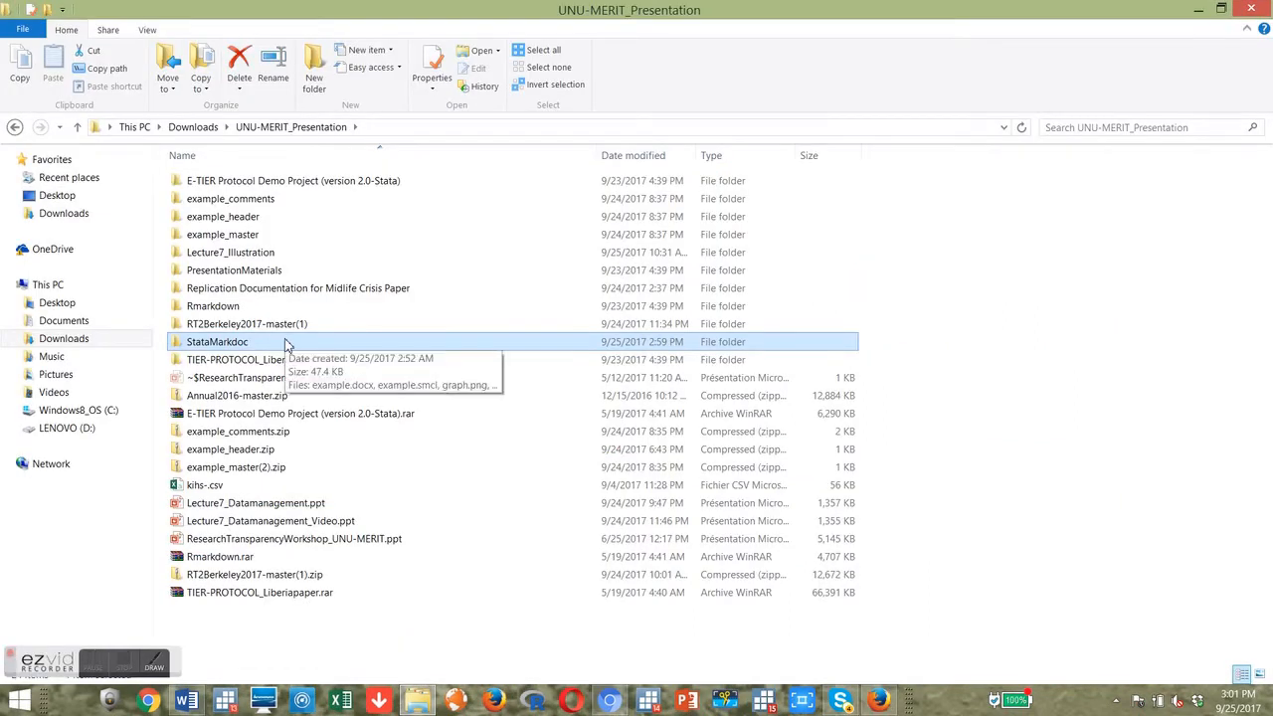
Open the StataMarkdoc folder in UNU-MERIT_Presentation and open markdoc_markdown.do in the Do-file Editor
left_click(286, 344)
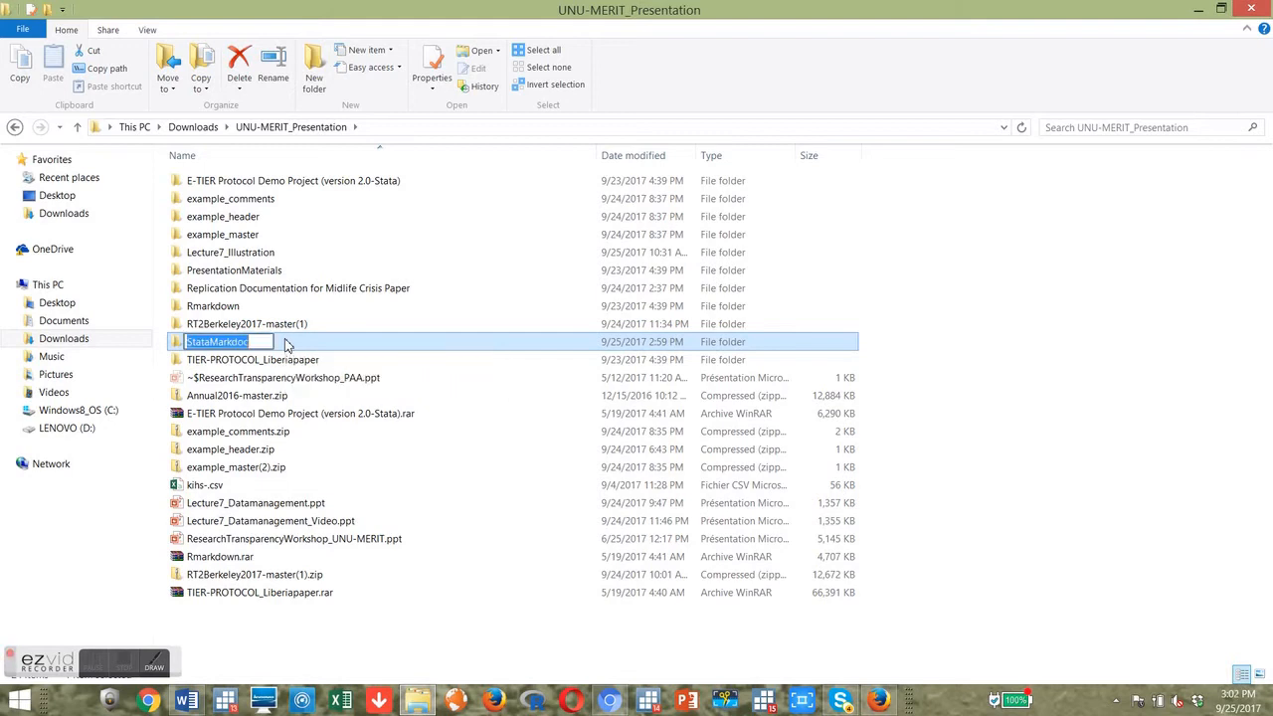
left_click(328, 344)
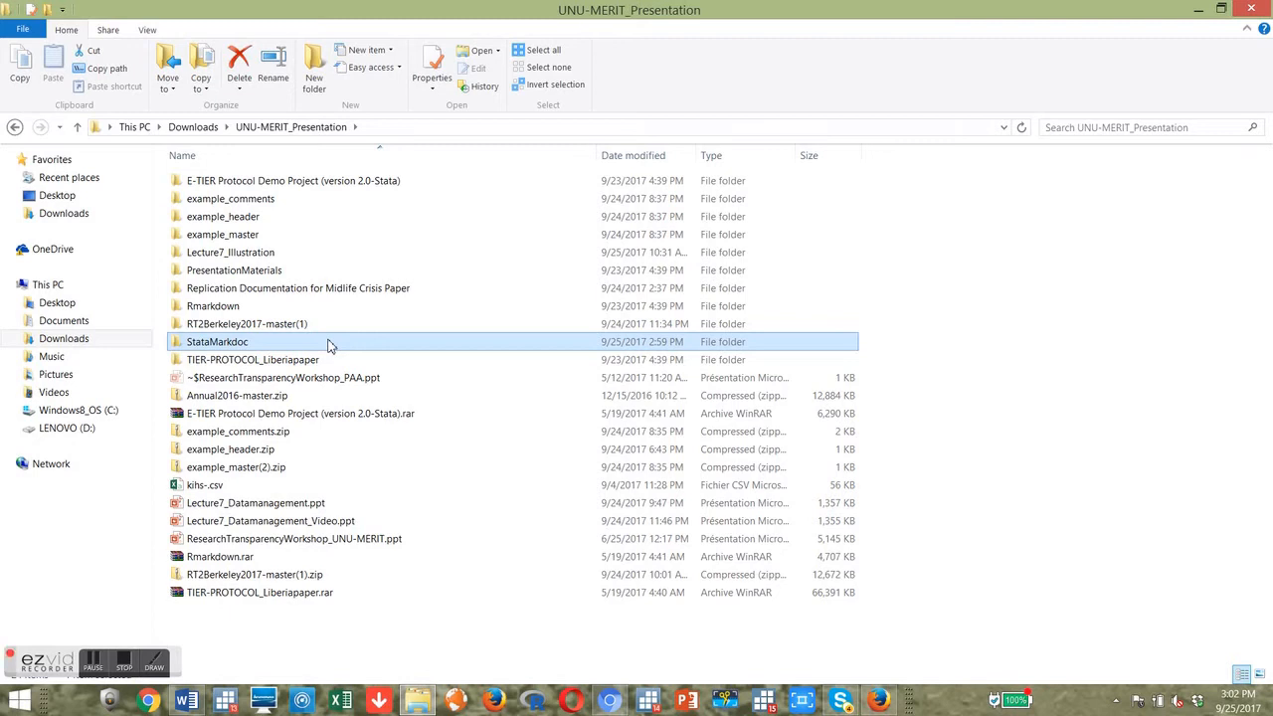
double_click(330, 344)
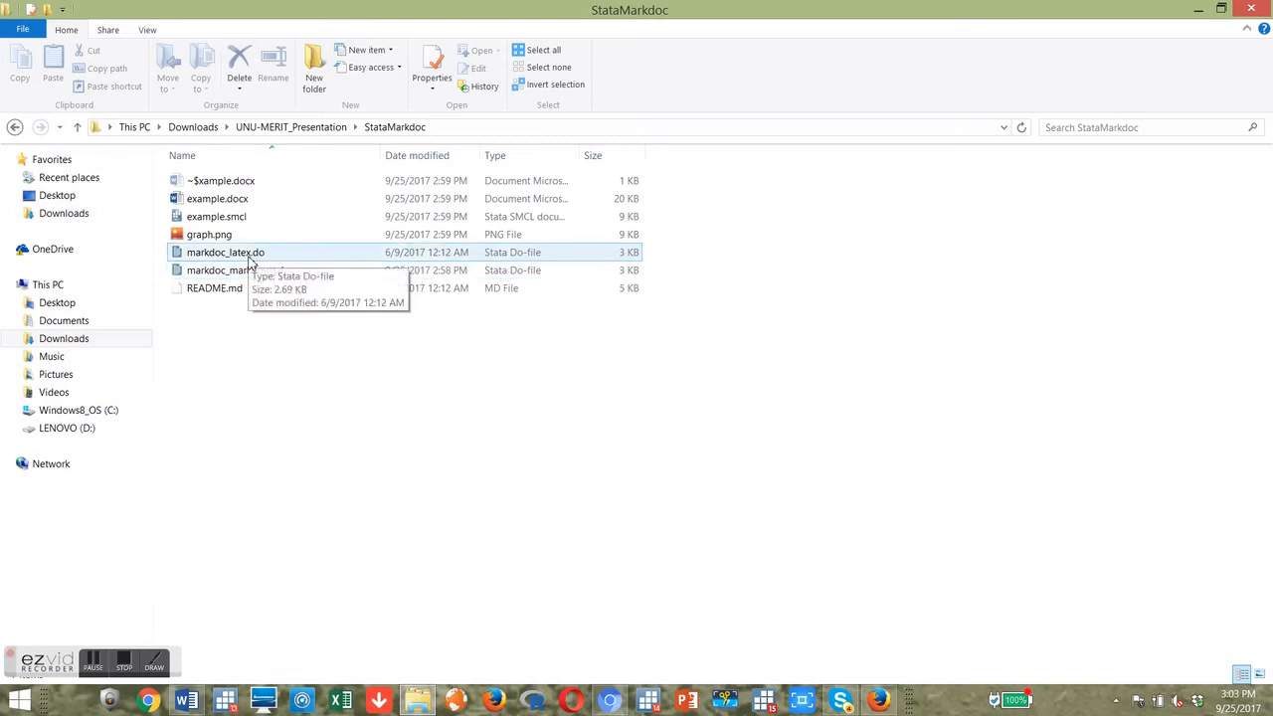
left_click(258, 278)
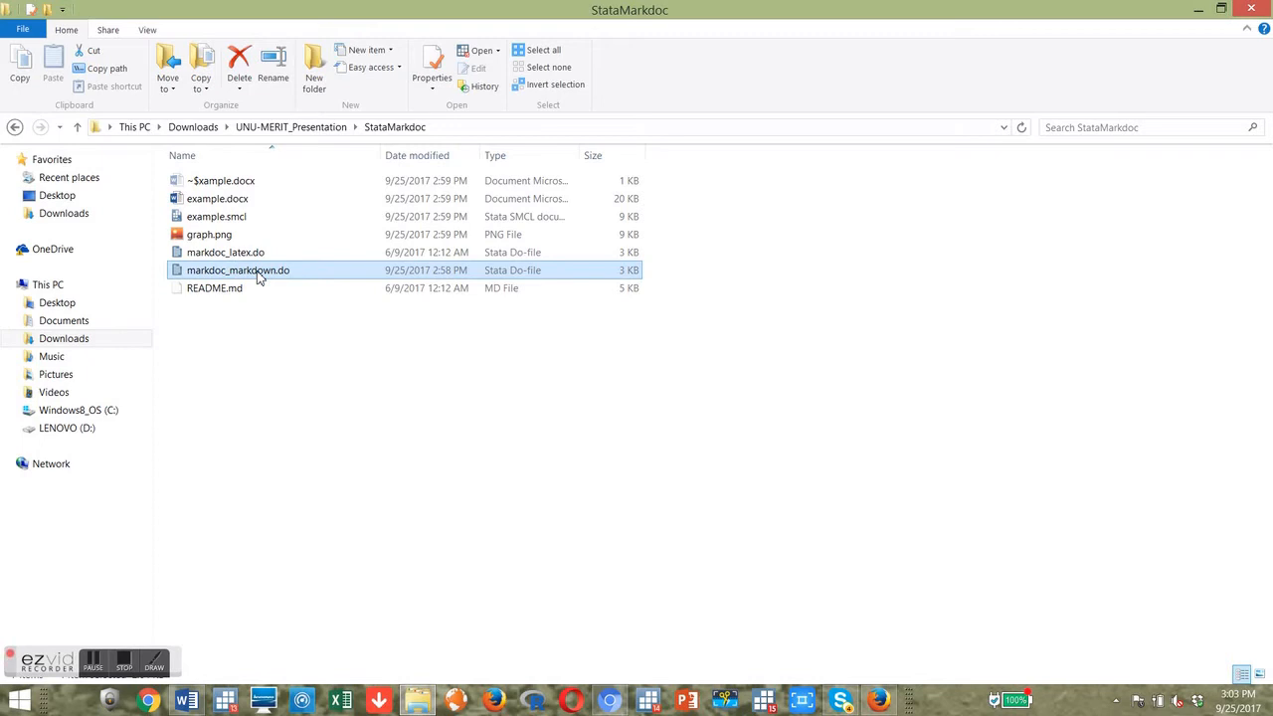
double_click(258, 277)
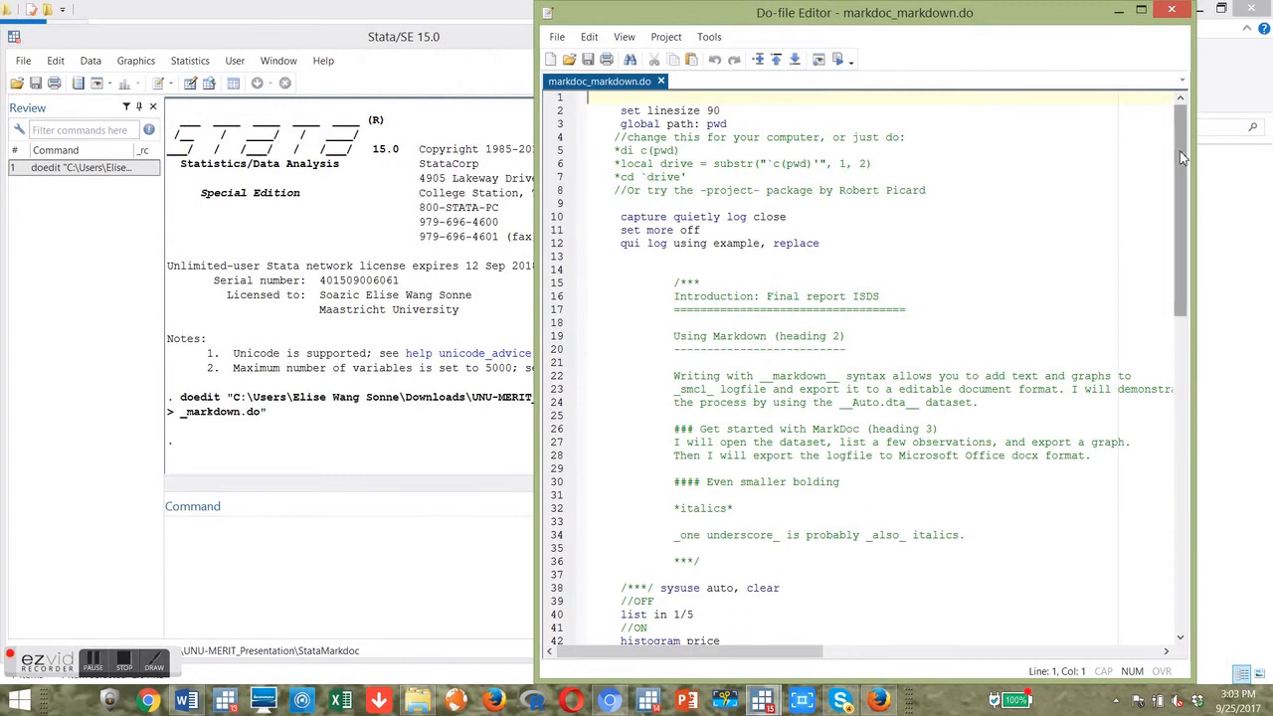
Look over the setup lines of markdoc_markdown.do, covering line size, working path, and the log close, set more off and log using commands
left_click_drag(1180, 152, 1179, 103)
left_click(562, 113)
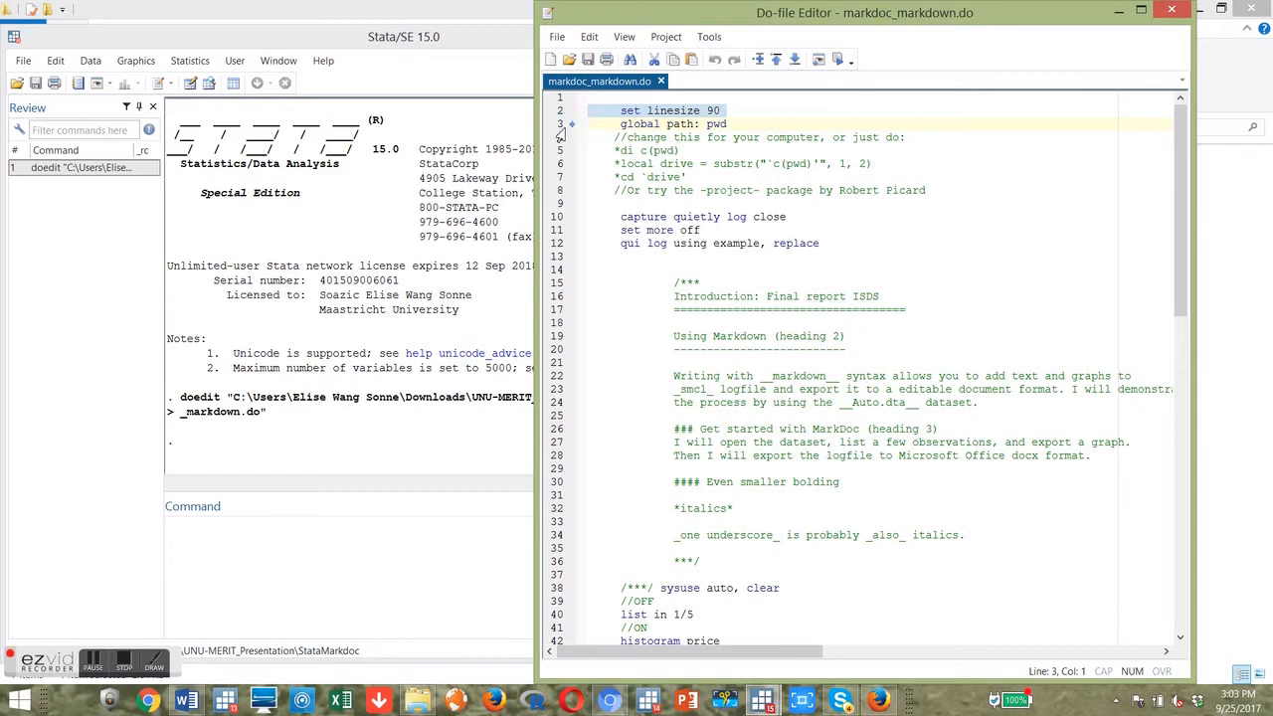
left_click(558, 125)
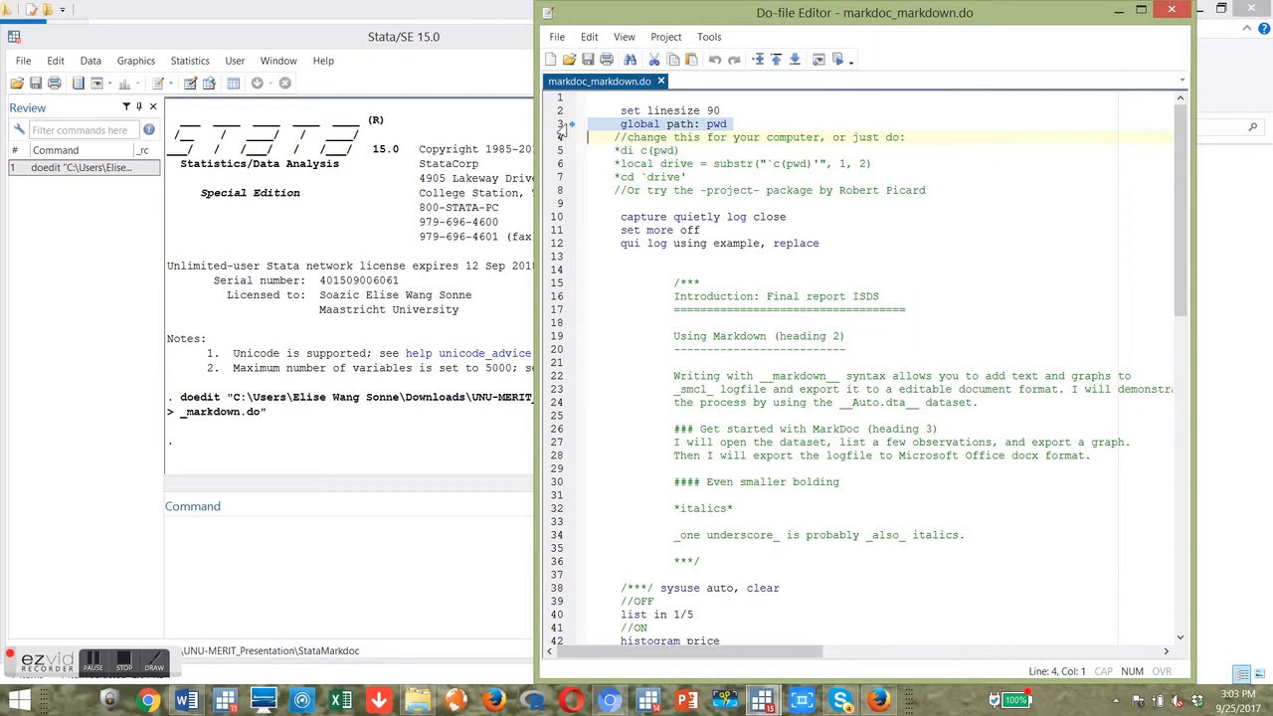
left_click(560, 217)
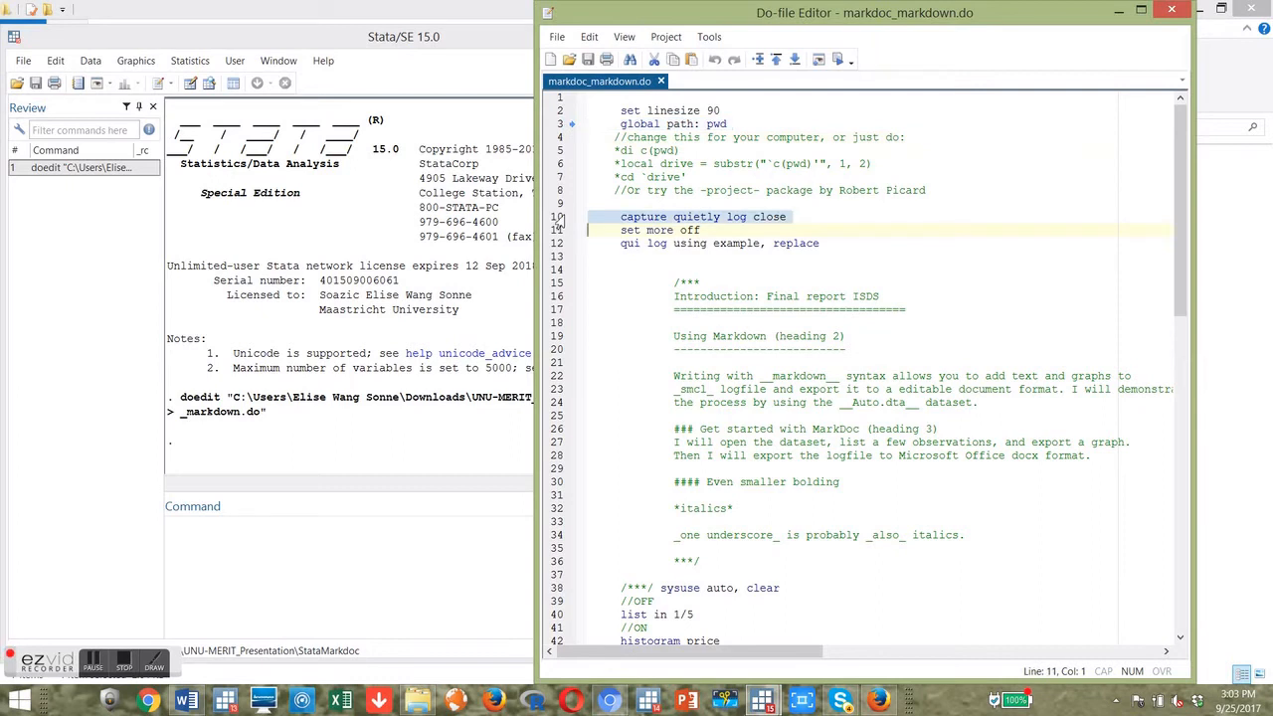
left_click(559, 231)
left_click(561, 244)
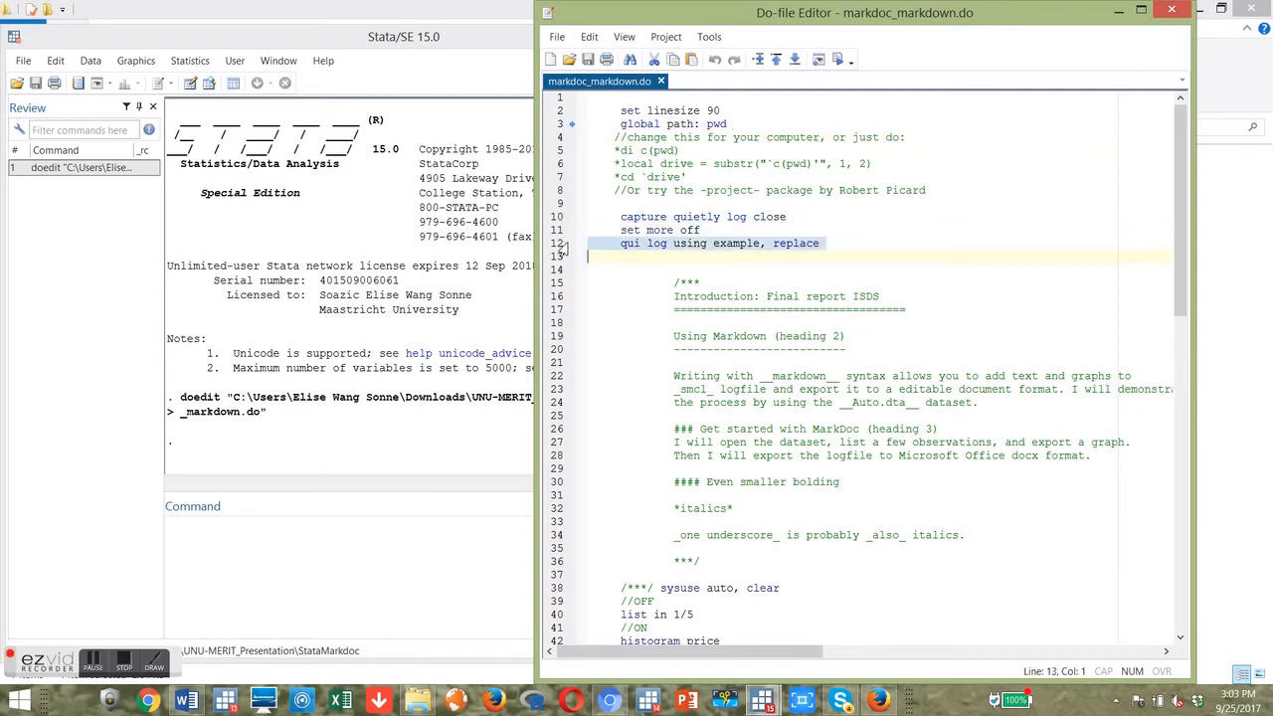
left_click(560, 217)
left_click_drag(560, 224, 563, 250)
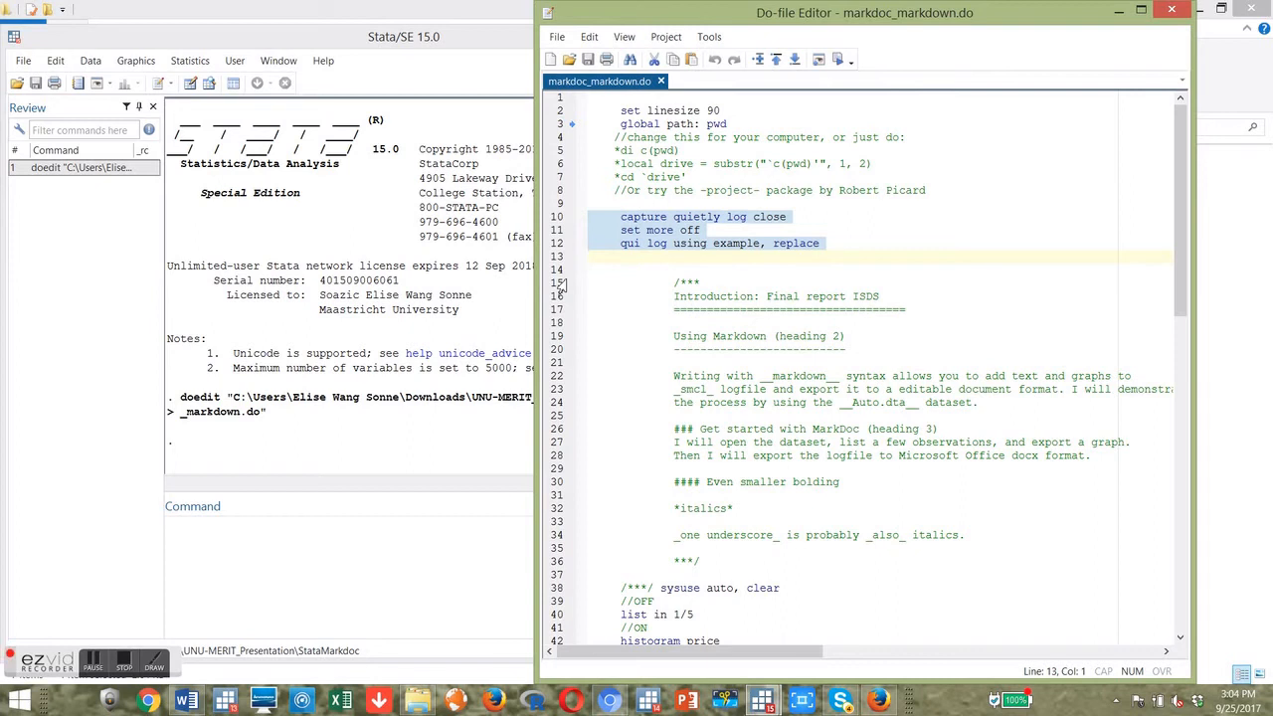
Point out the /*** marker that opens the text block and the two headings below it
left_click(560, 283)
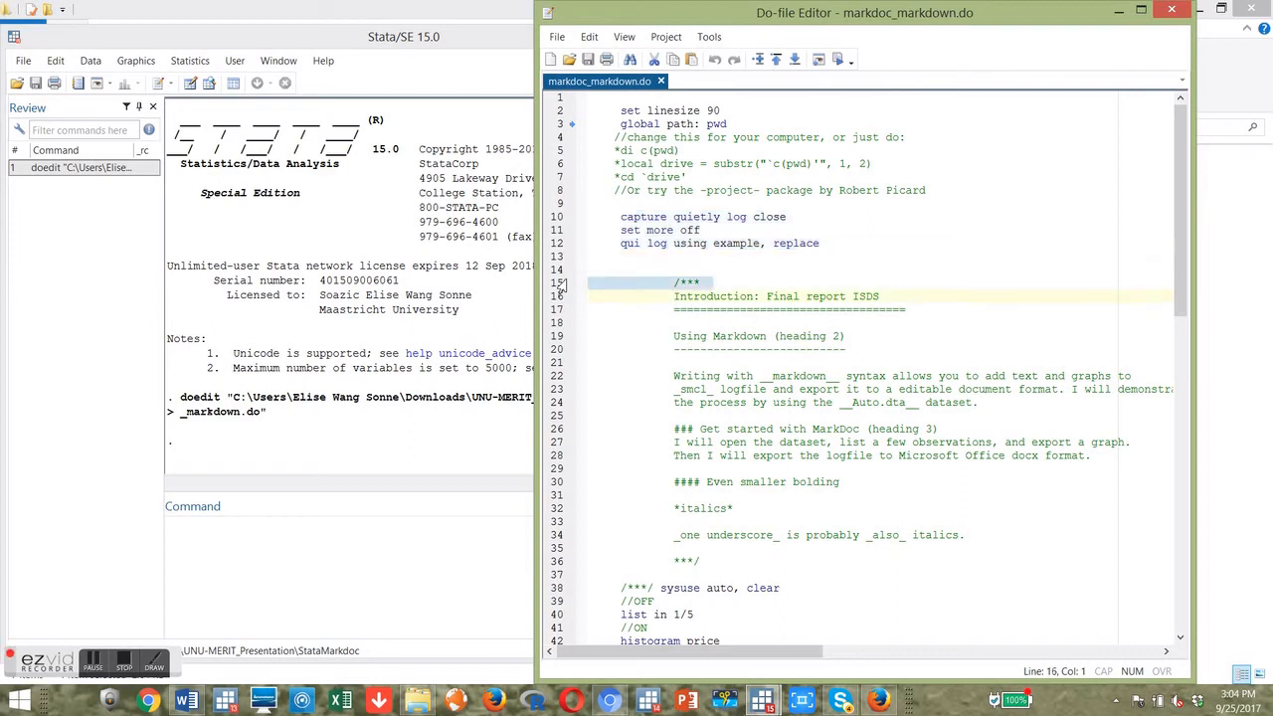
left_click_drag(559, 286, 563, 314)
left_click(682, 282)
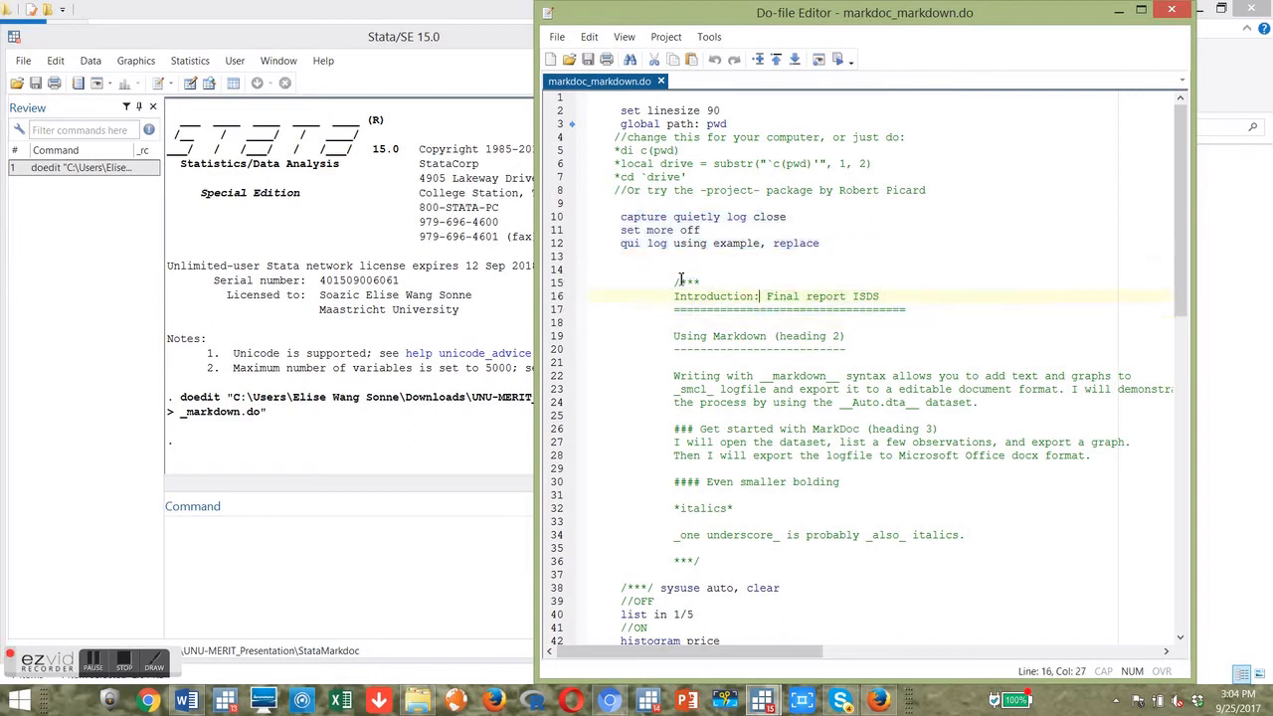
left_click_drag(682, 282, 719, 286)
left_click(560, 284)
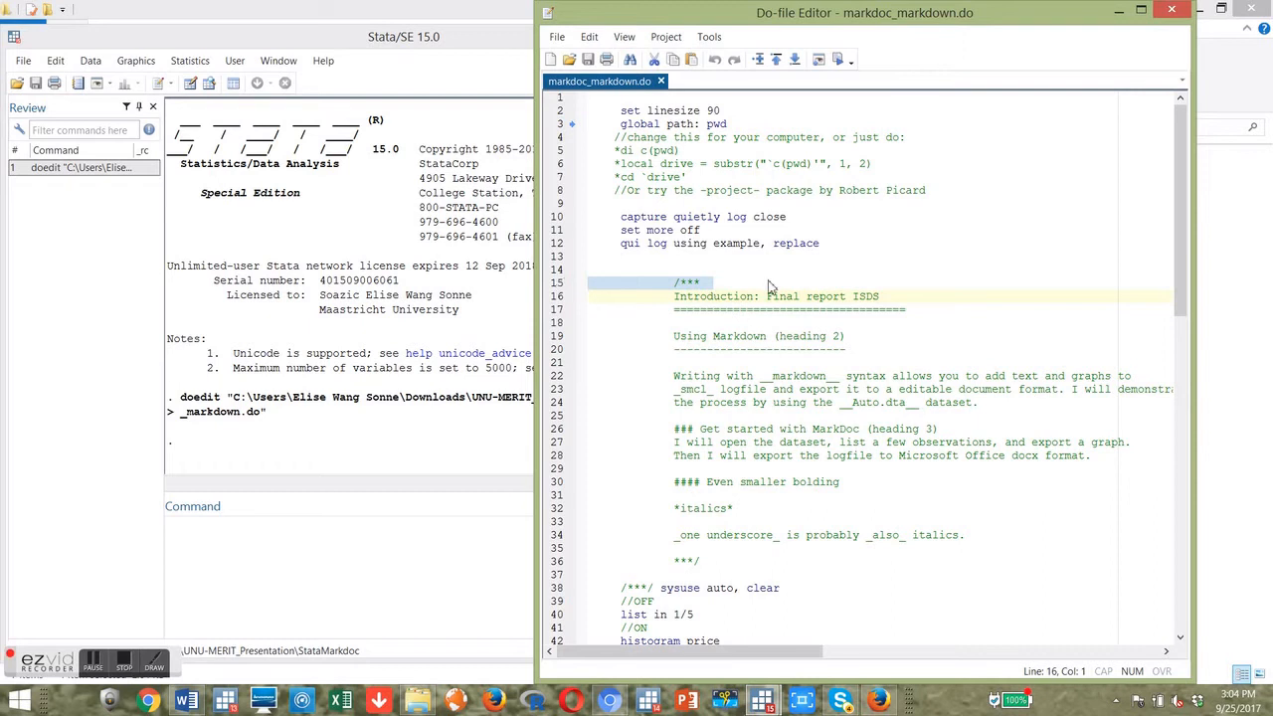
left_click(845, 336)
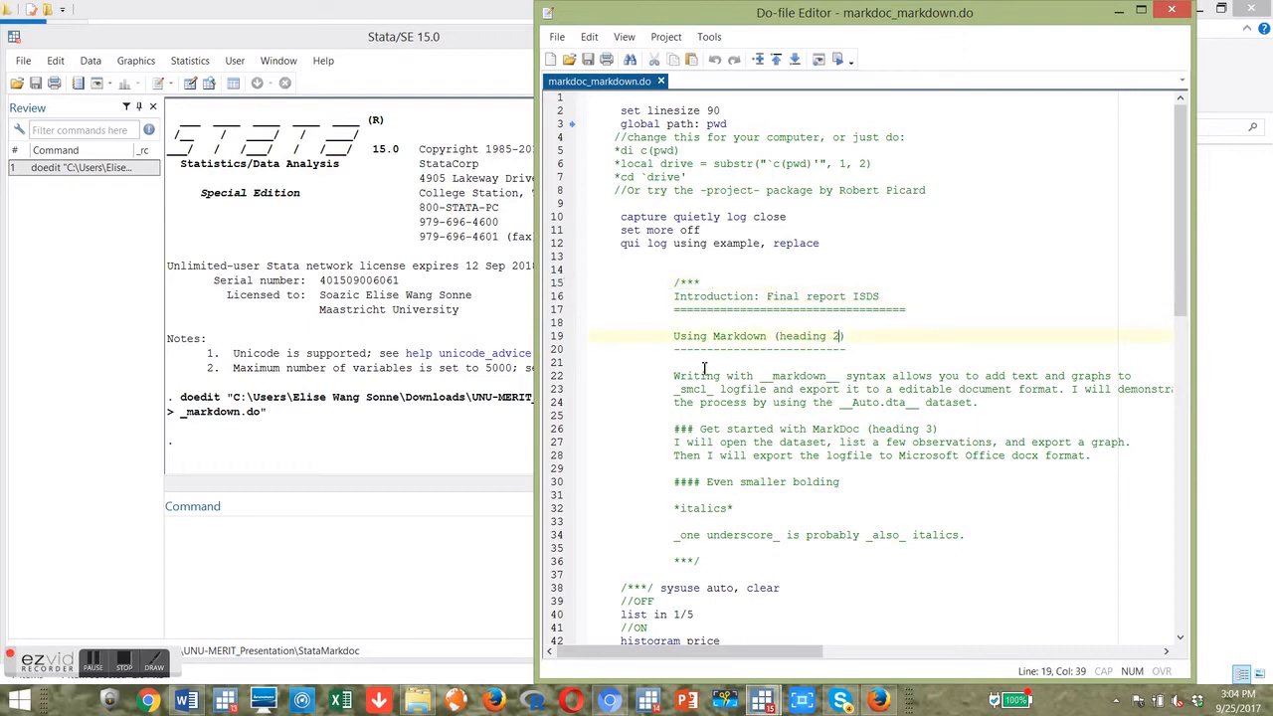
Switch to Word to view the headings at the start of example.docx, and close the document
left_click(187, 701)
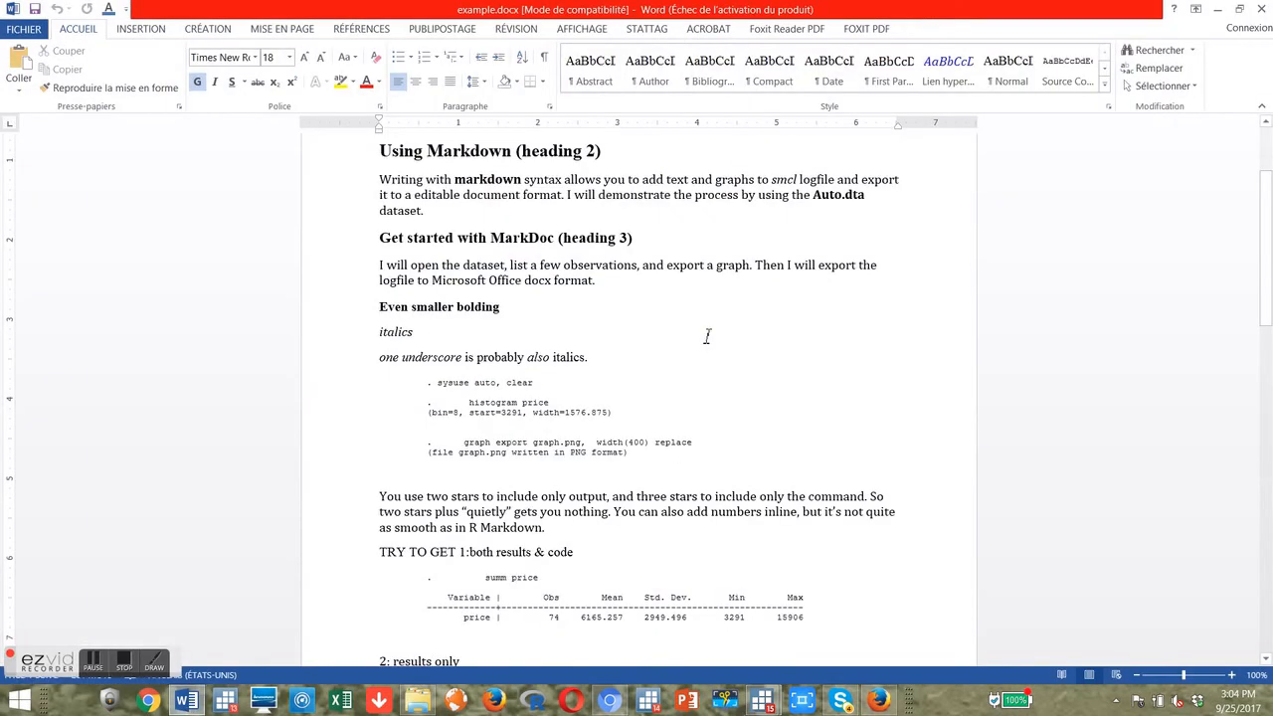
left_click_drag(1267, 182, 1267, 139)
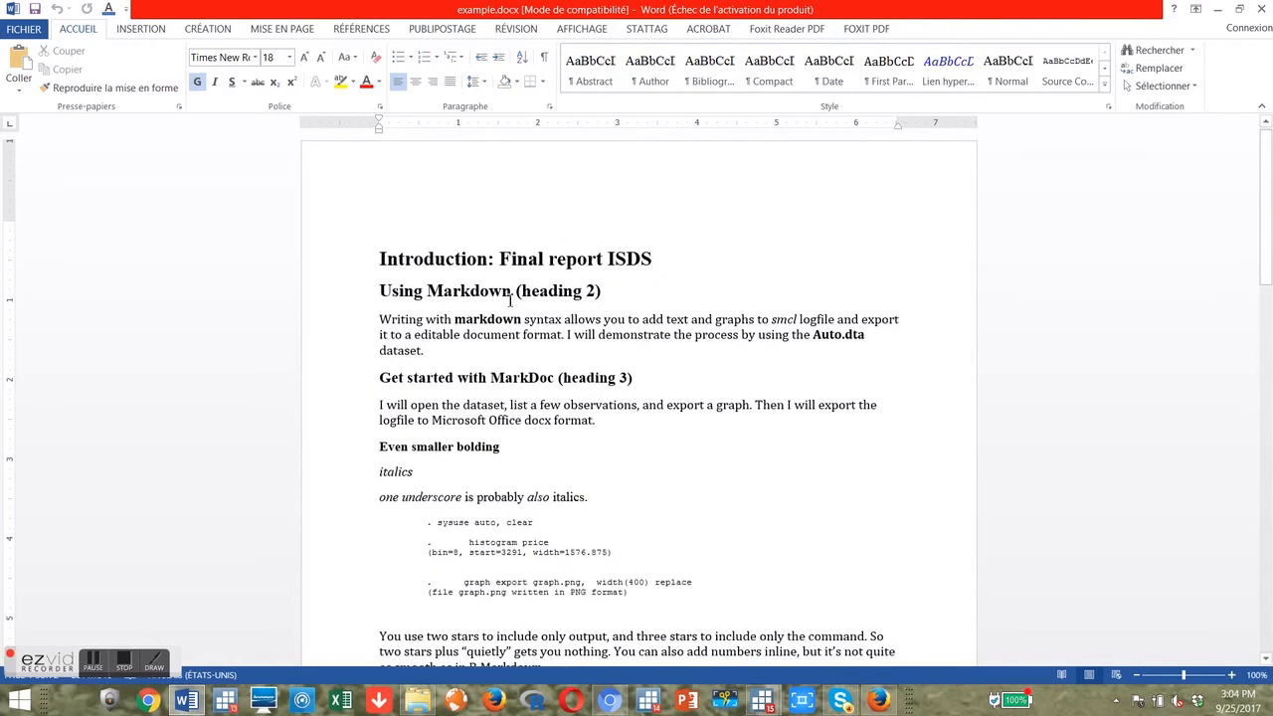
left_click(481, 316)
left_click(1262, 8)
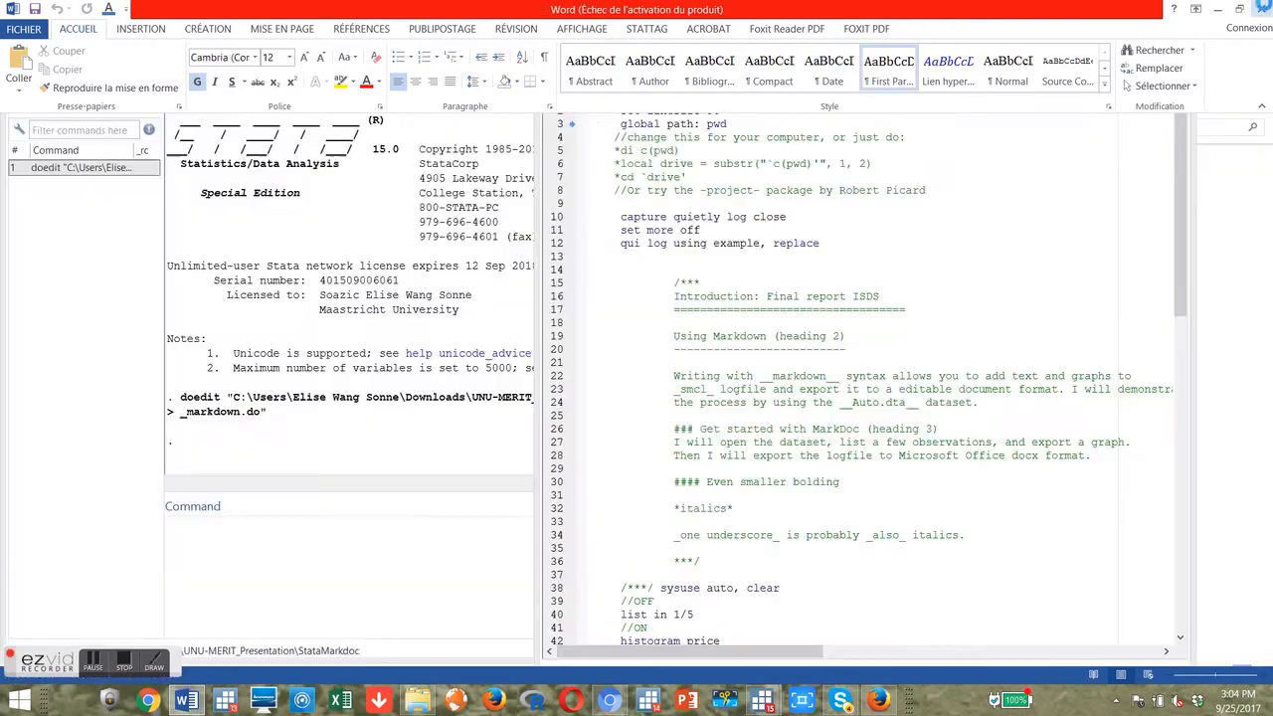
Point out the equals-sign underline of the Introduction heading and the dashed underline of the "Using Markdown (heading 2)" heading
left_click(715, 296)
left_click(673, 295)
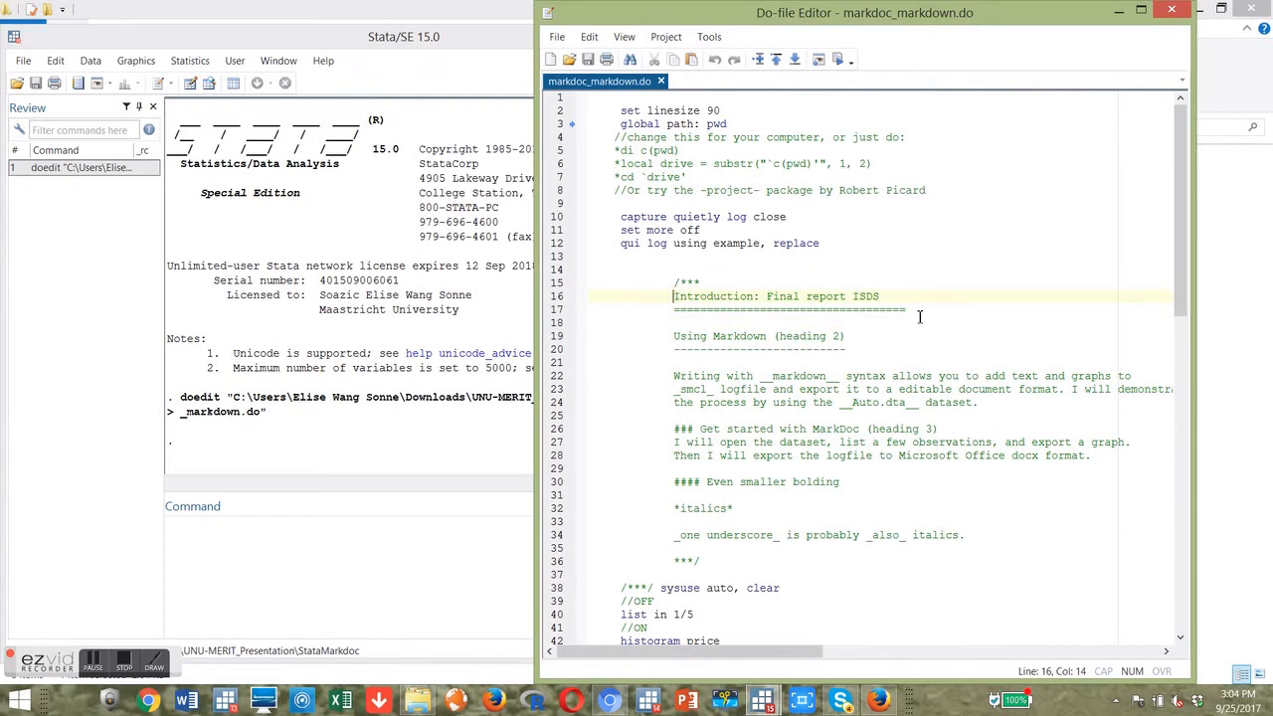
left_click(674, 313)
left_click_drag(674, 314, 957, 310)
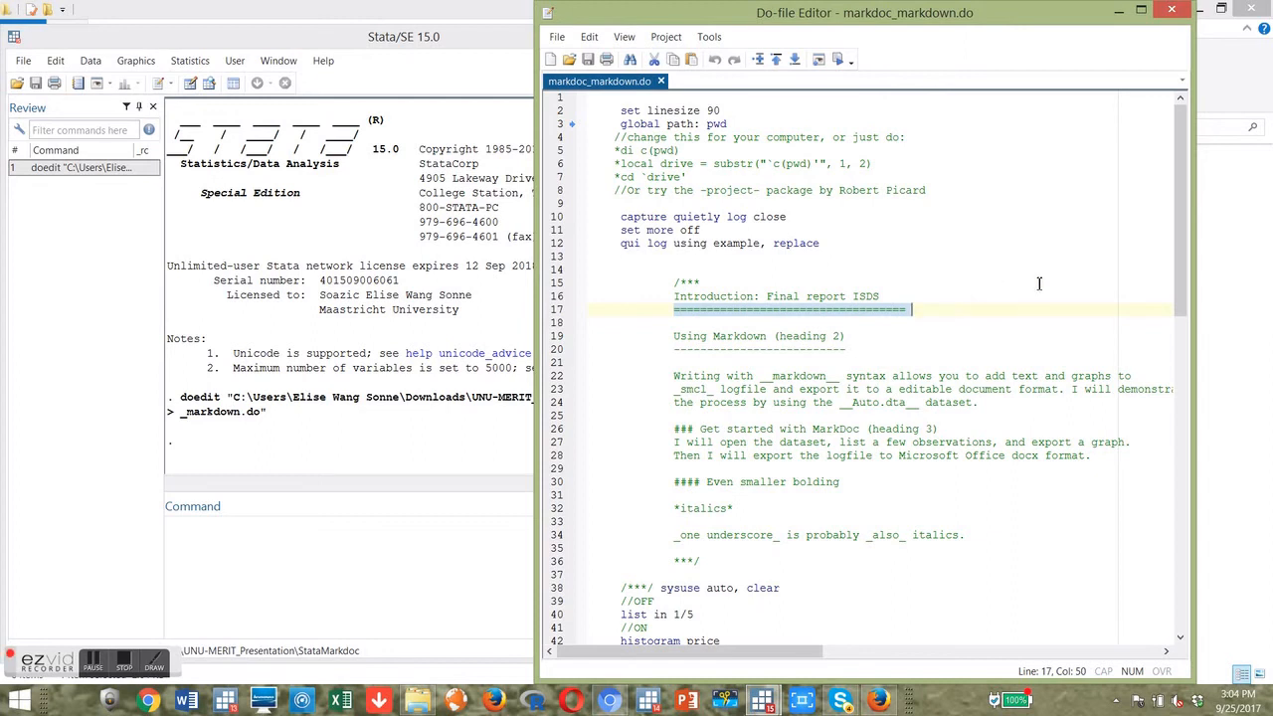
left_click_drag(674, 336, 760, 394)
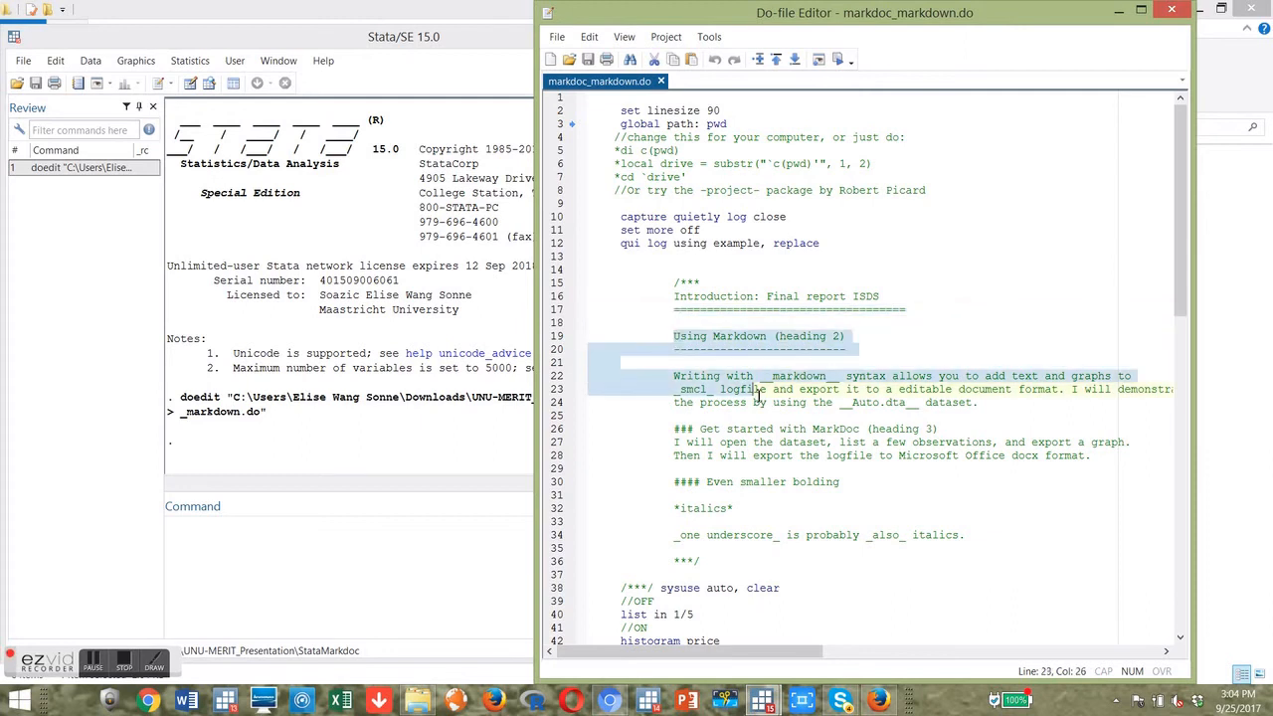
left_click(723, 348)
Insert "This report is about the level of poverty in Kyrgistan and is" before "Writing with" on line 22
left_click(697, 391)
left_click(670, 377)
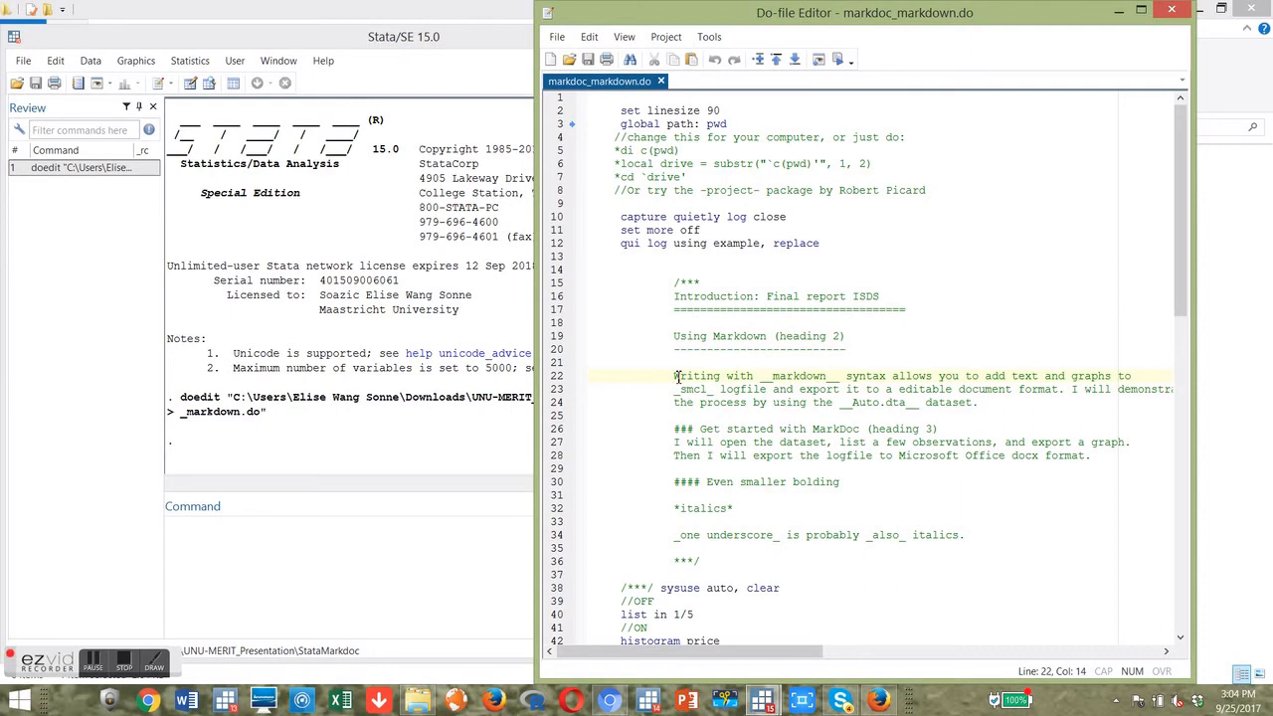
type("This report ")
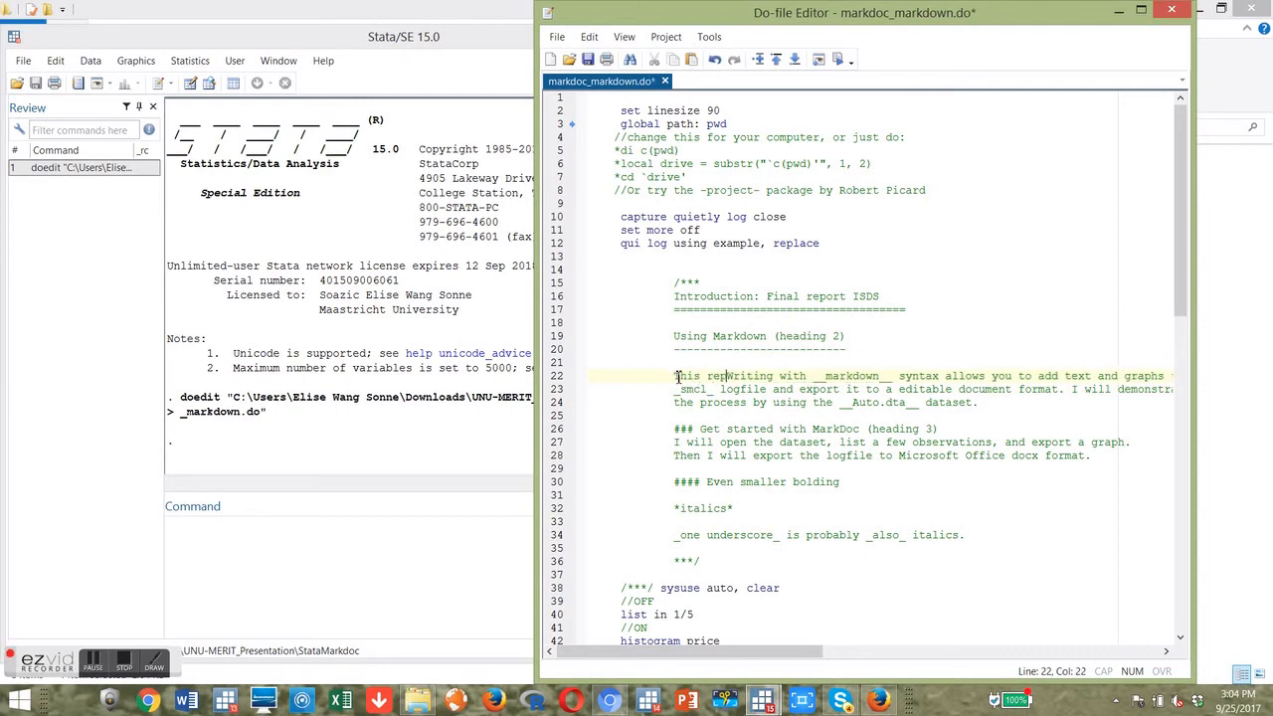
type("is ")
type("about ")
type("the level of ")
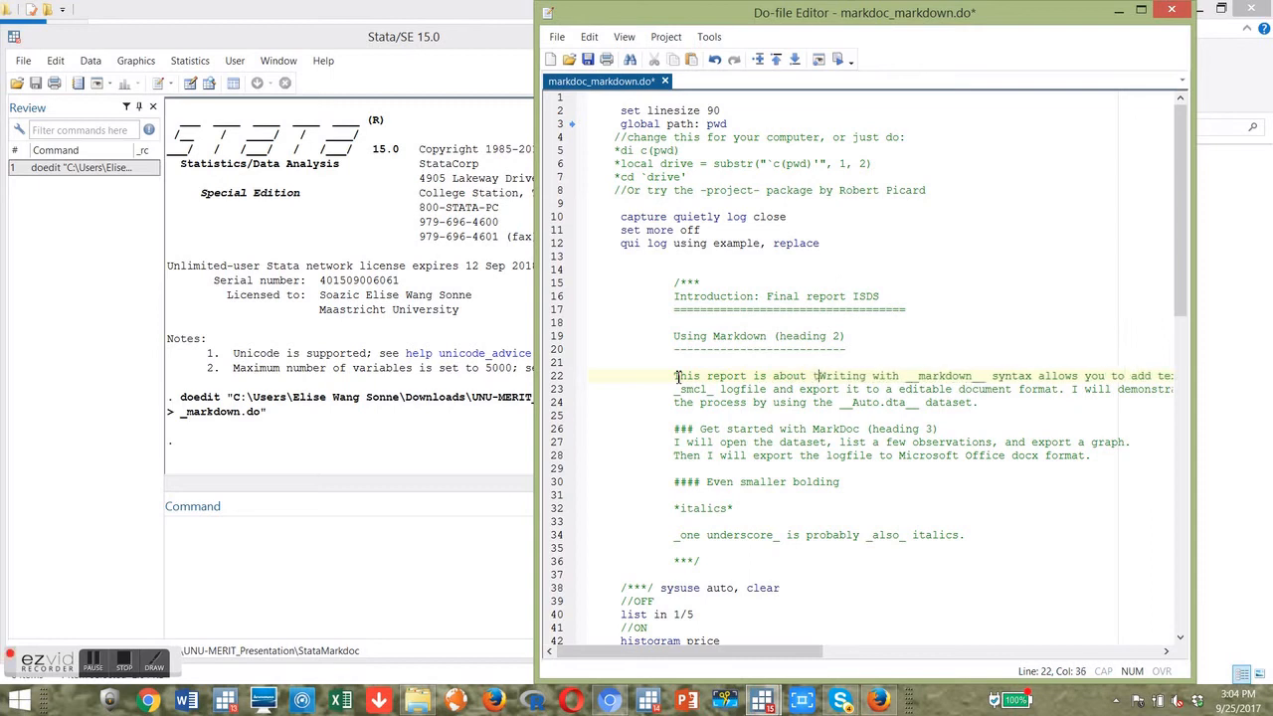
type("po")
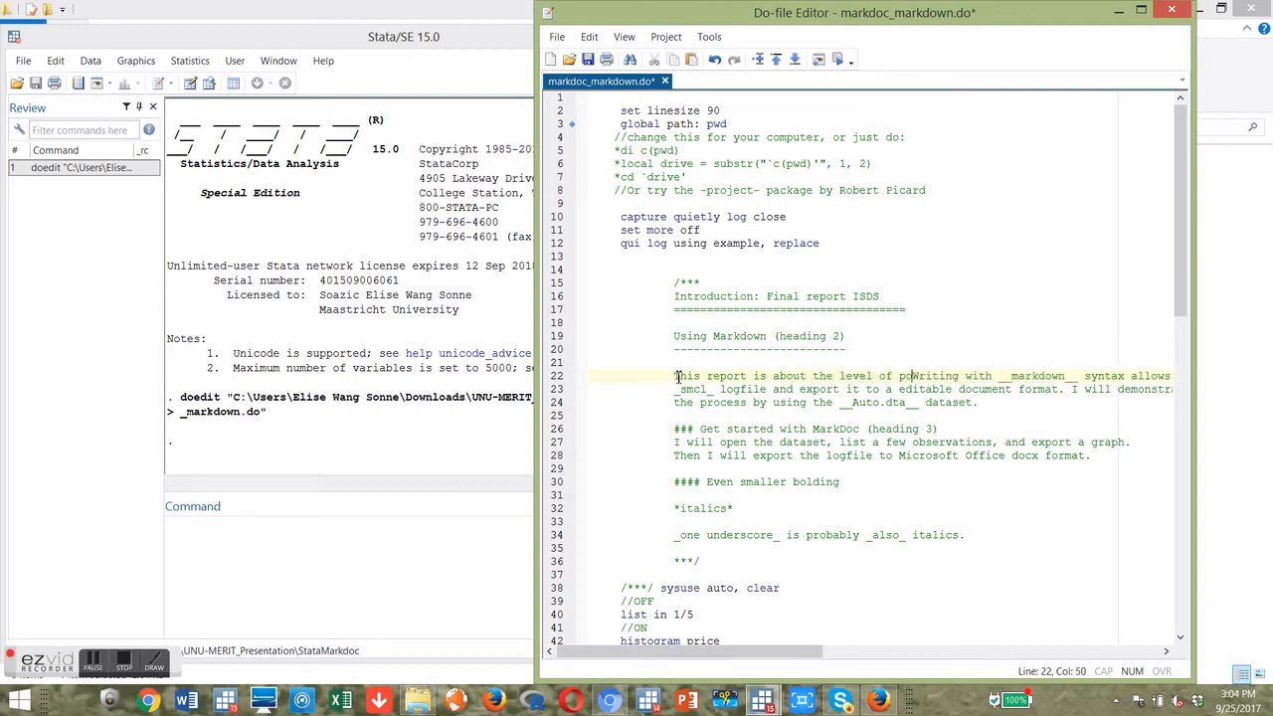
type("verty in Ky")
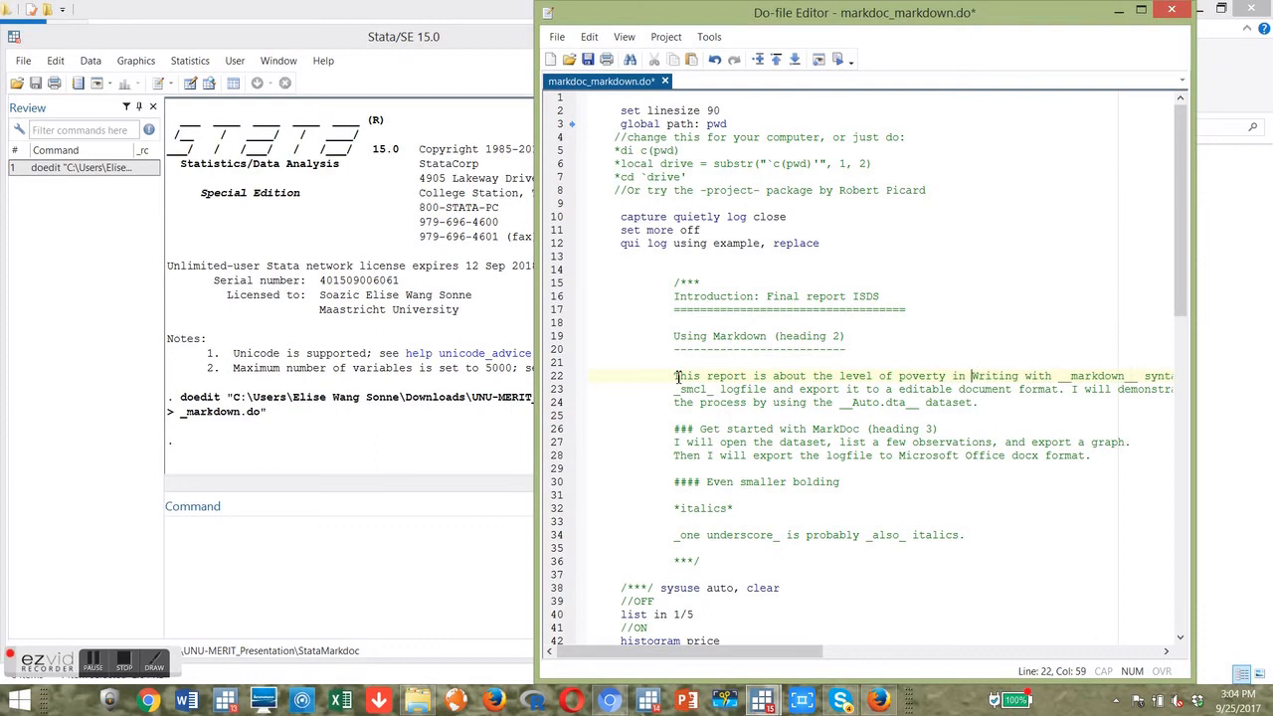
type("rgistan and ")
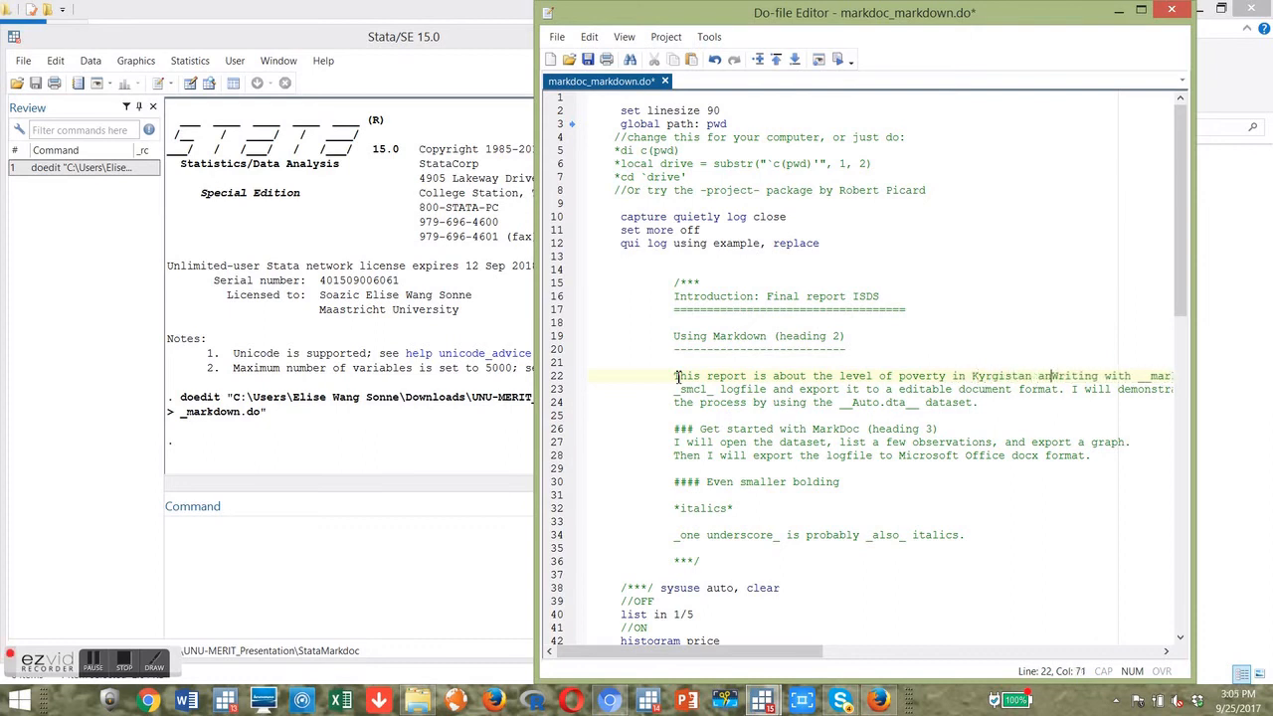
type("is")
Delete the text that follows "Writing with" on line 22, working back from the end of the line
left_click_drag(772, 661, 980, 659)
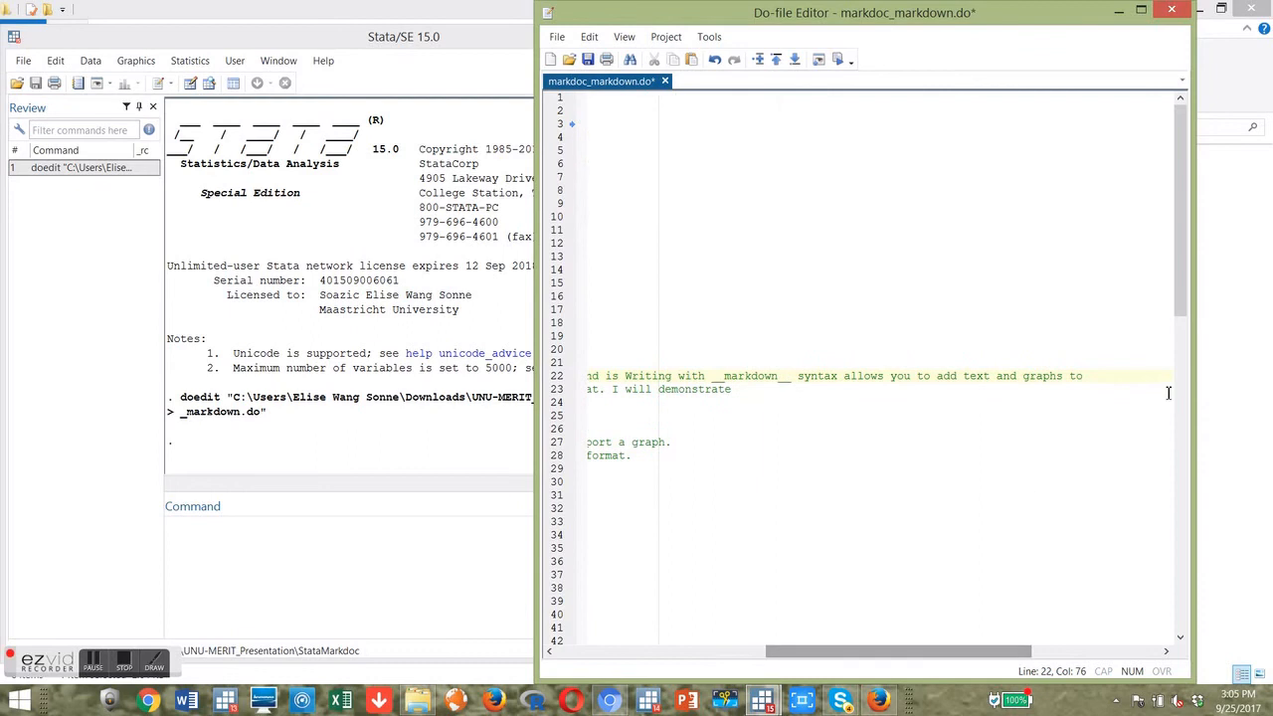
left_click(1089, 378)
key("BackSpace")
key("BackSpace")
key("BackSpace")
key("BackSpace")
key("BackSpace")
key("BackSpace")
key("BackSpace")
key("BackSpace")
key("BackSpace")
key("BackSpace")
key("BackSpace")
key("BackSpace")
key("BackSpace")
key("BackSpace")
key("BackSpace")
key("BackSpace")
key("BackSpace")
key("BackSpace")
key("BackSpace")
key("BackSpace")
key("BackSpace")
key("BackSpace")
key("BackSpace")
key("BackSpace")
key("BackSpace")
key("BackSpace")
key("BackSpace")
key("BackSpace")
key("BackSpace")
key("BackSpace")
key("BackSpace")
key("BackSpace")
key("BackSpace")
key("BackSpace")
key("BackSpace")
key("BackSpace")
key("BackSpace")
key("BackSpace")
key("BackSpace")
key("BackSpace")
key("BackSpace")
key("BackSpace")
key("BackSpace")
key("BackSpace")
key("BackSpace")
key("BackSpace")
key("BackSpace")
key("BackSpace")
key("BackSpace")
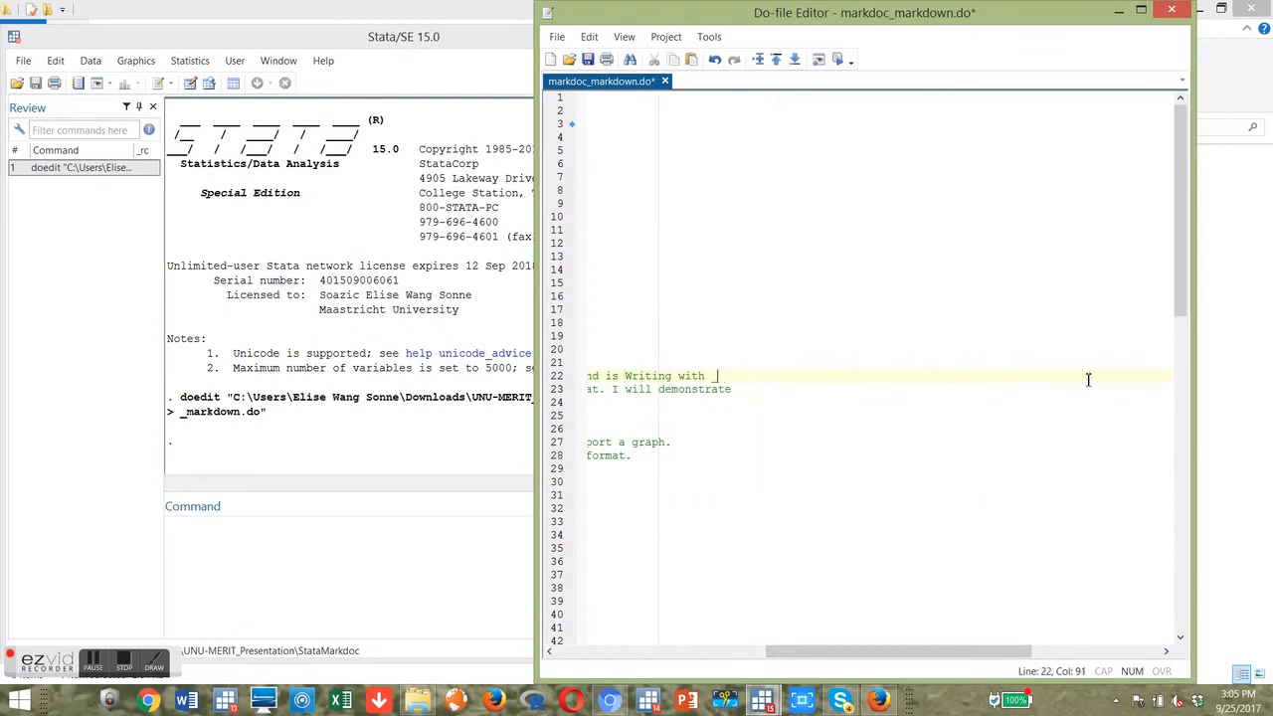
Replace "Using Markdown" in the heading on line 19 with "Context and motivation", keeping "(heading 2)"
left_click_drag(842, 653, 553, 651)
left_click_drag(1181, 266, 1180, 283)
left_click(770, 336)
left_click(772, 296)
key("BackSpace")
key("BackSpace")
key("BackSpace")
key("BackSpace")
key("BackSpace")
key("BackSpace")
key("BackSpace")
key("BackSpace")
key("BackSpace")
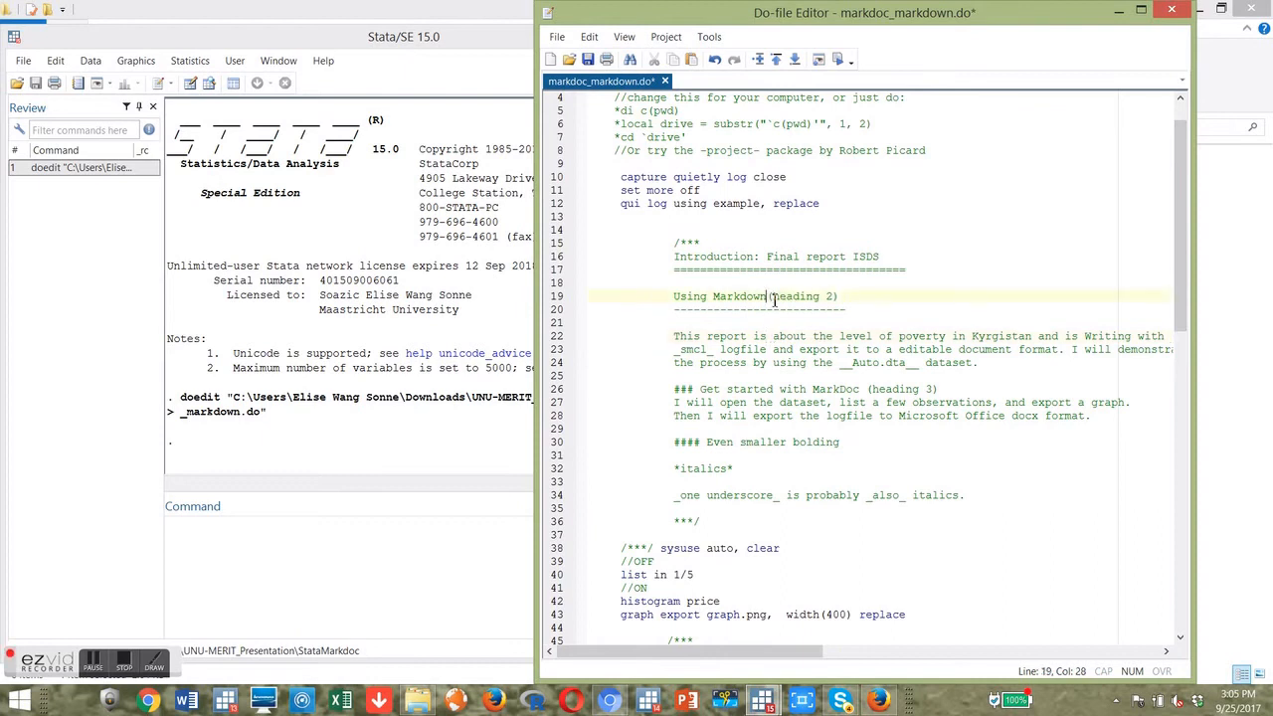
key("BackSpace")
key("BackSpace")
key("BackSpace")
key("BackSpace")
key("BackSpace")
key("BackSpace")
type("Secio")
key("BackSpace")
key("BackSpace")
type("tion")
key("BackSpace")
key("BackSpace")
key("BackSpace")
key("BackSpace")
key("BackSpace")
key("BackSpace")
key("BackSpace")
key("BackSpace")
type("Context and ma")
key("BackSpace")
key("BackSpace")
type("motivation")
Look over the //OFF and //ON markers around the list command and the histogram and summ price blocks below
left_click_drag(1176, 309, 1178, 380)
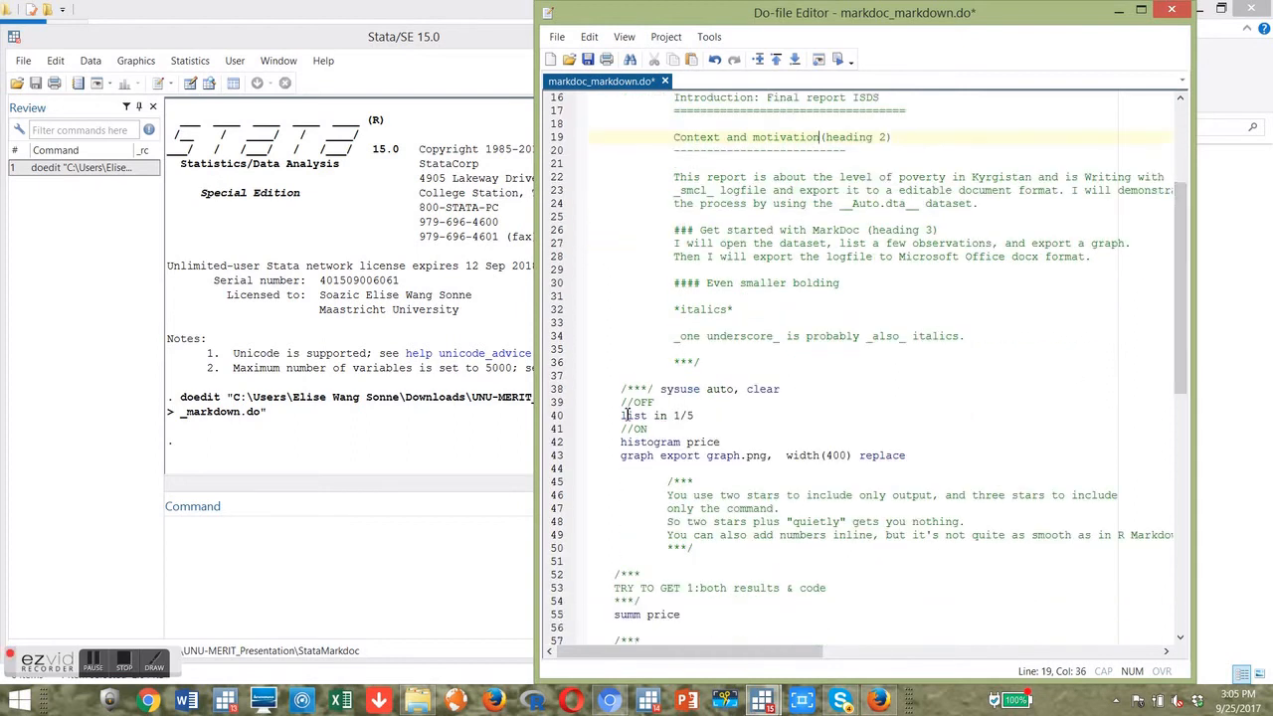
left_click(559, 406)
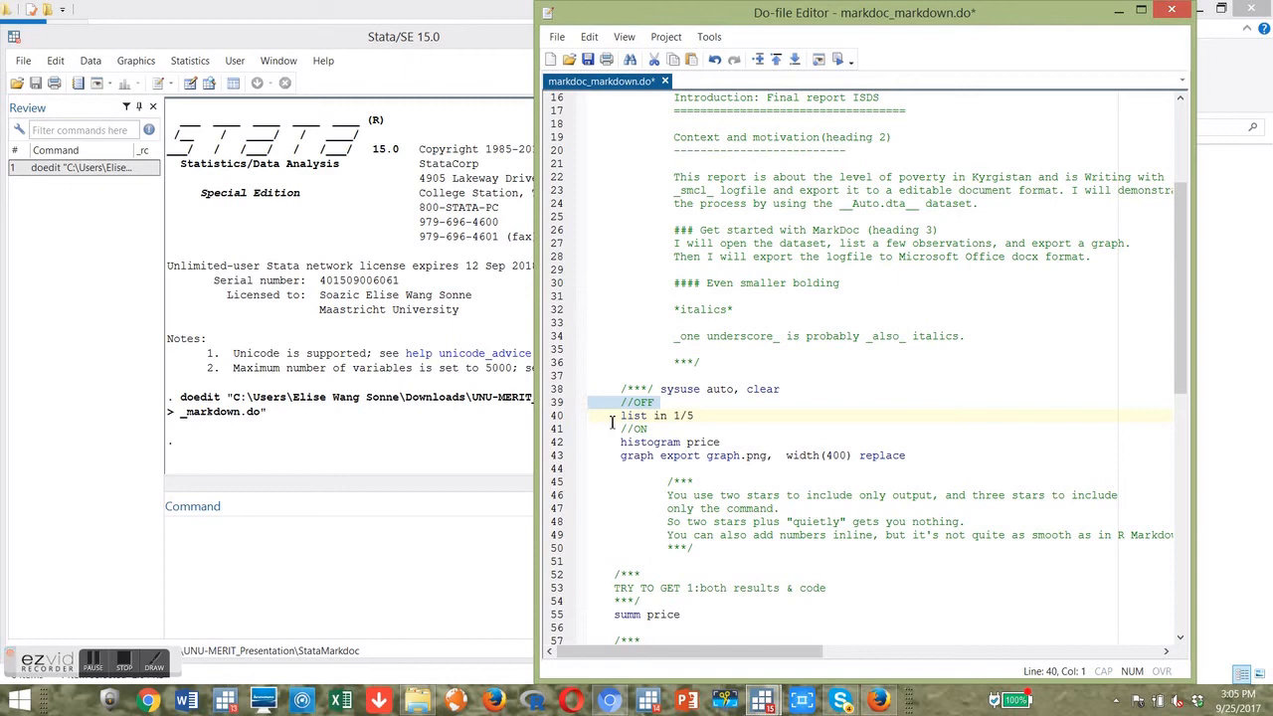
left_click(564, 431)
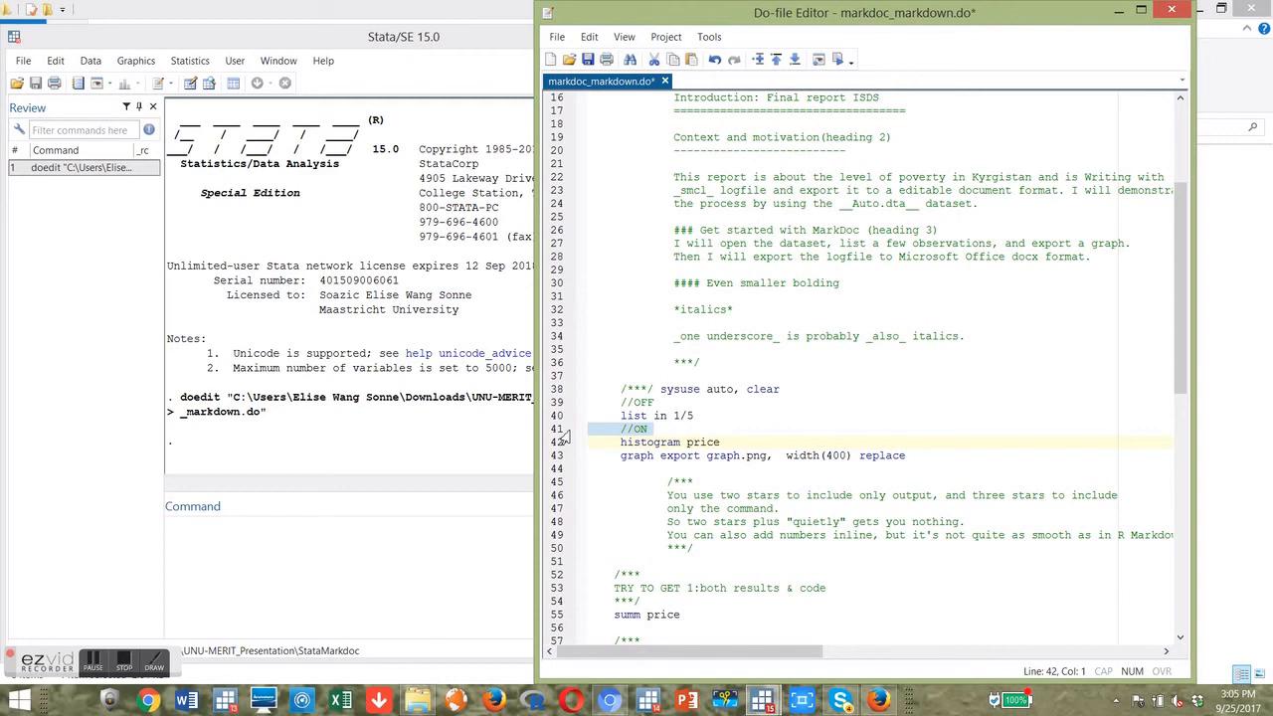
scroll(1176, 248, "down", 1)
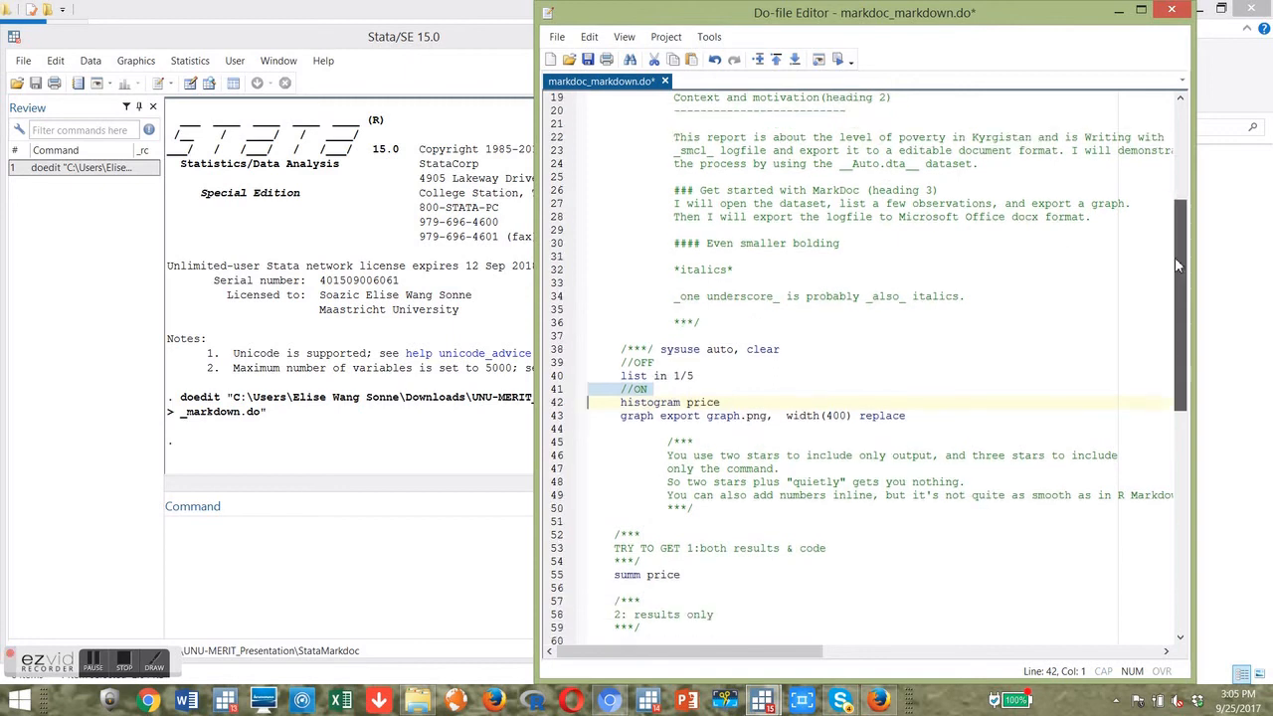
scroll(1174, 269, "down", 2)
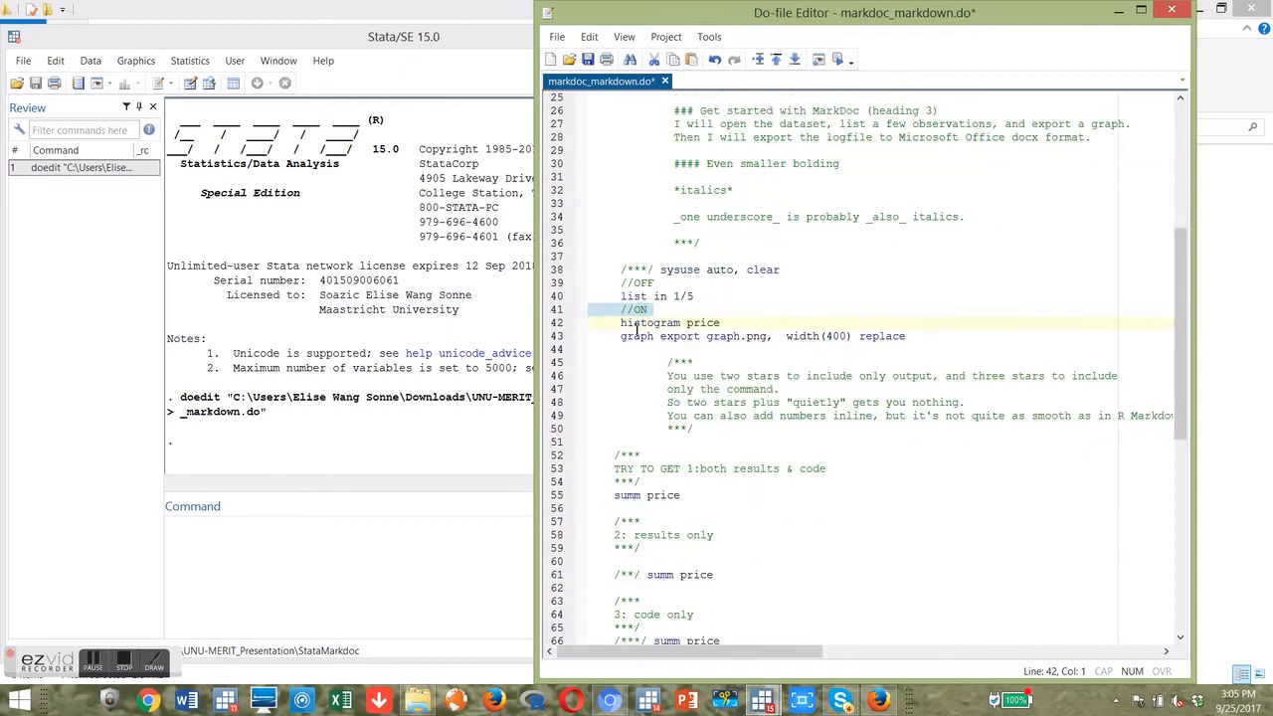
Look over the list command and the notes explaining two-star and three-star prefixes, through the summ price examples below
left_click(560, 299)
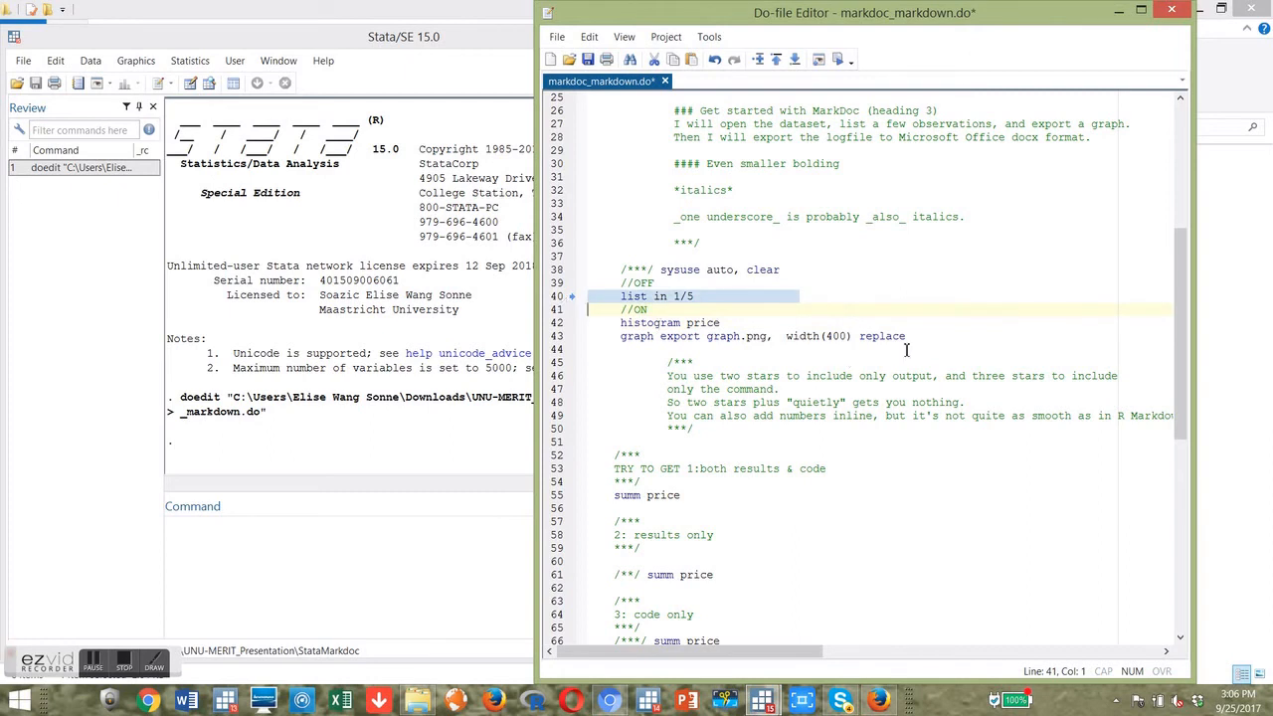
left_click_drag(667, 376, 983, 434)
left_click_drag(1182, 356, 1182, 376)
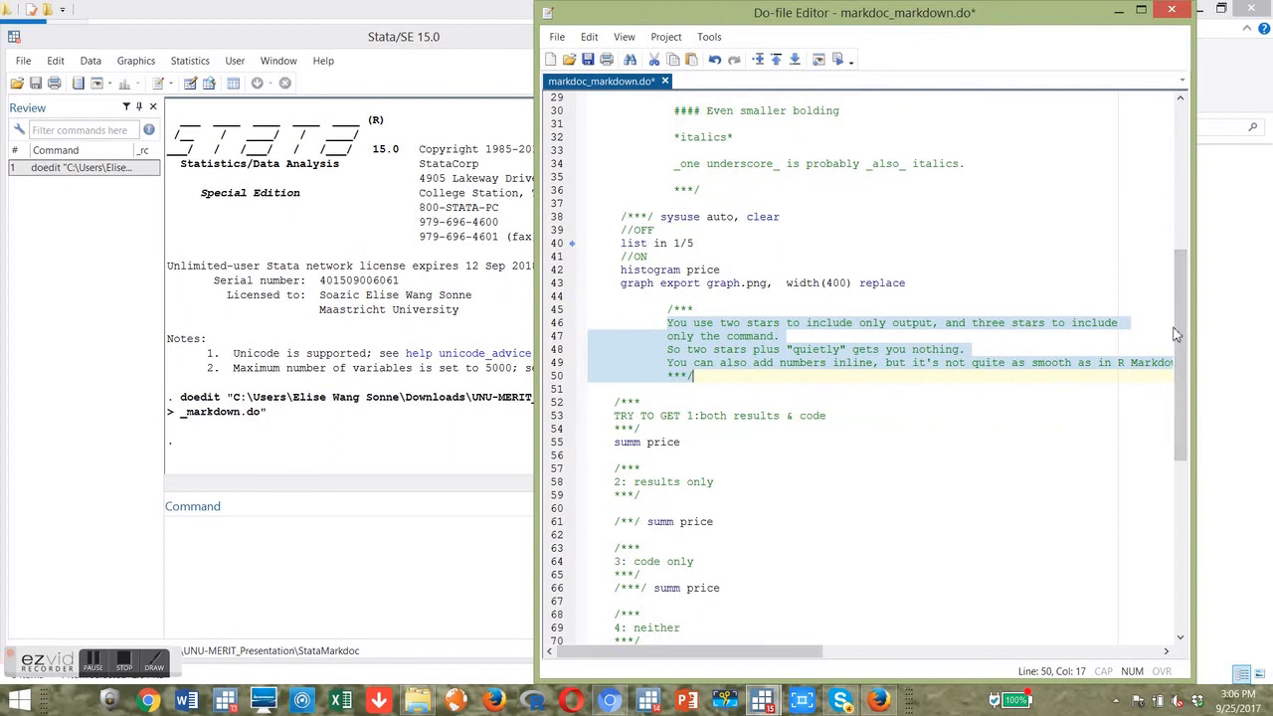
scroll(1181, 348, "down", 1)
left_click_drag(1181, 348, 1176, 420)
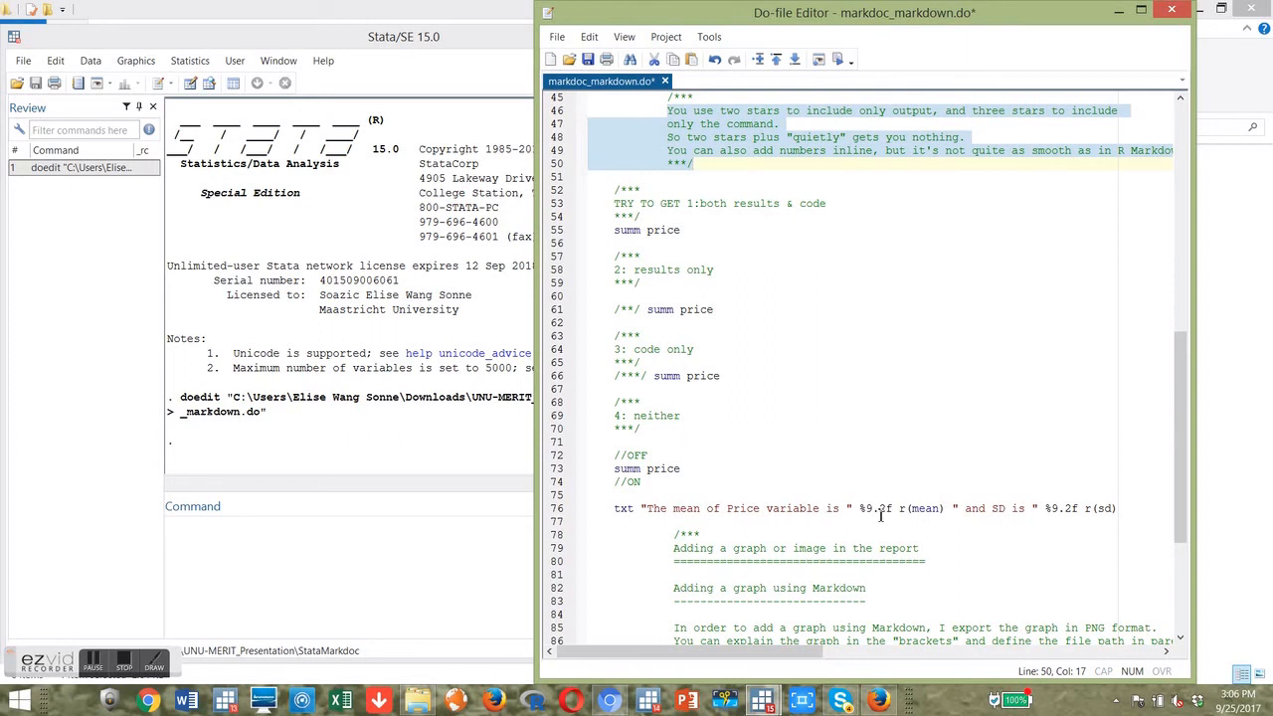
Examine the txt line with the inline r(mean) and r(sd) values alongside its summ price command and the sysuse auto line
left_click(866, 509)
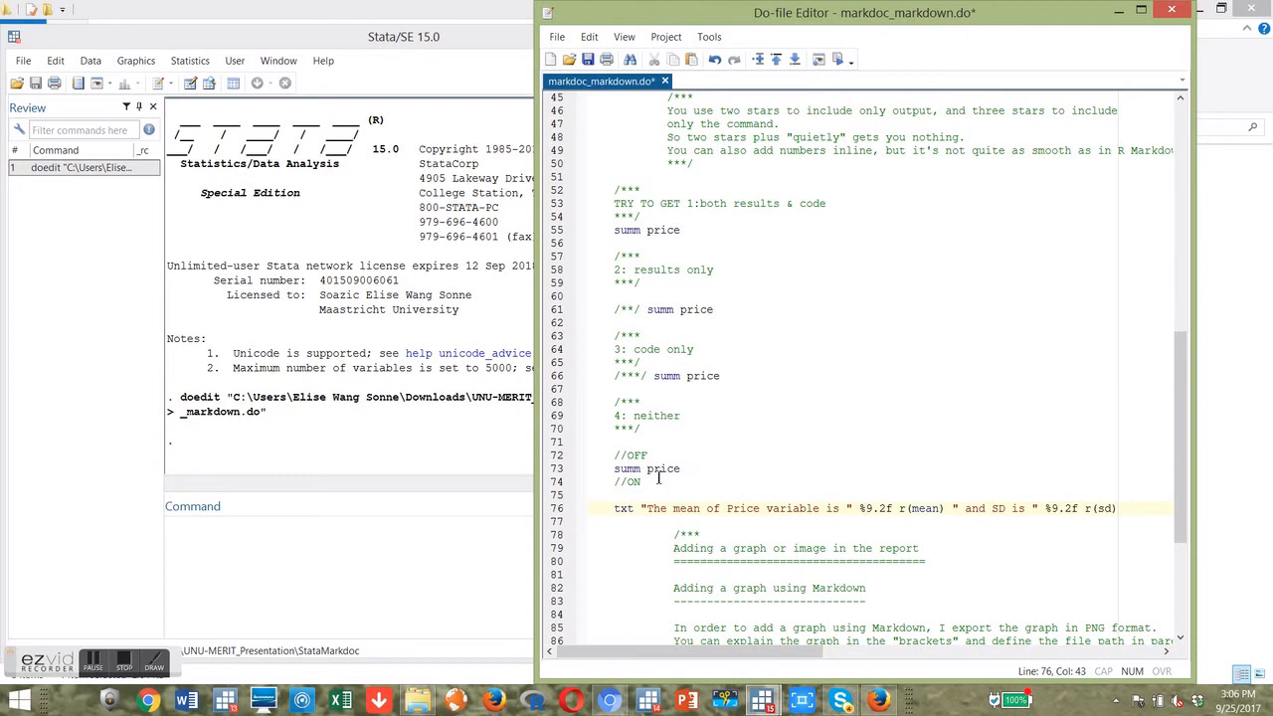
left_click_drag(646, 468, 703, 467)
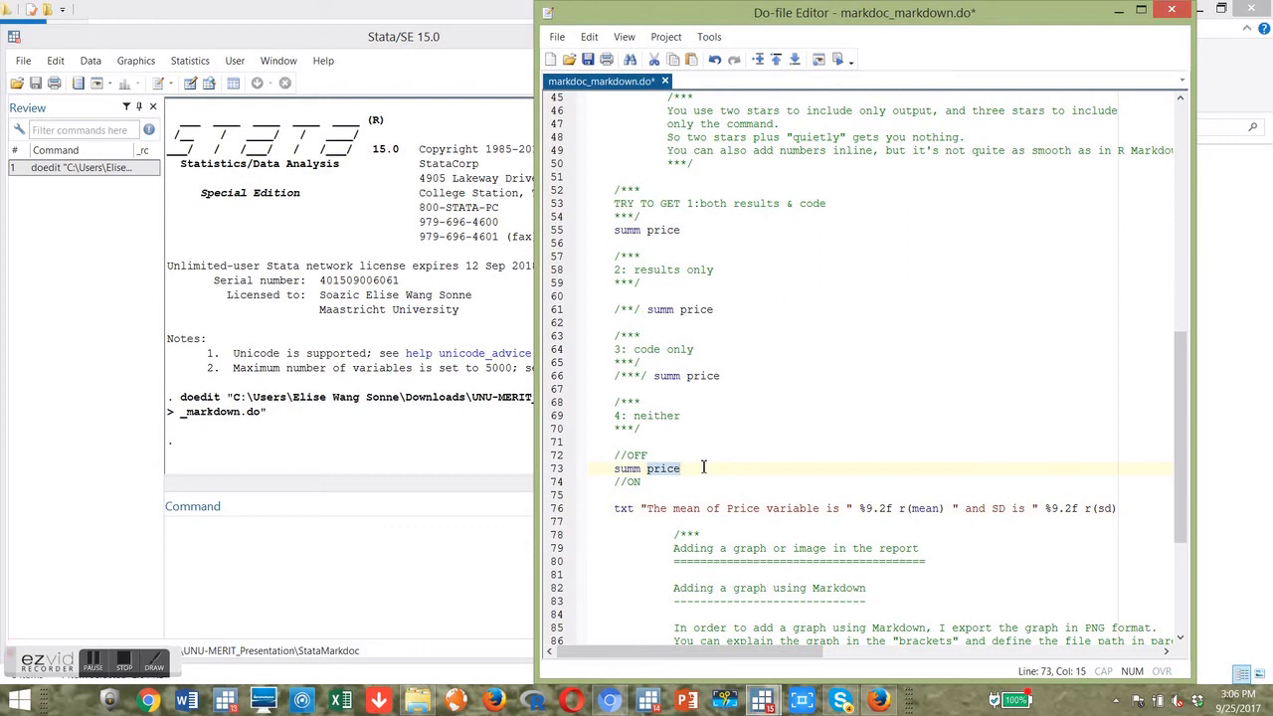
left_click_drag(1177, 447, 1174, 347)
left_click(663, 257)
left_click_drag(663, 257, 780, 257)
left_click_drag(1183, 298, 1170, 443)
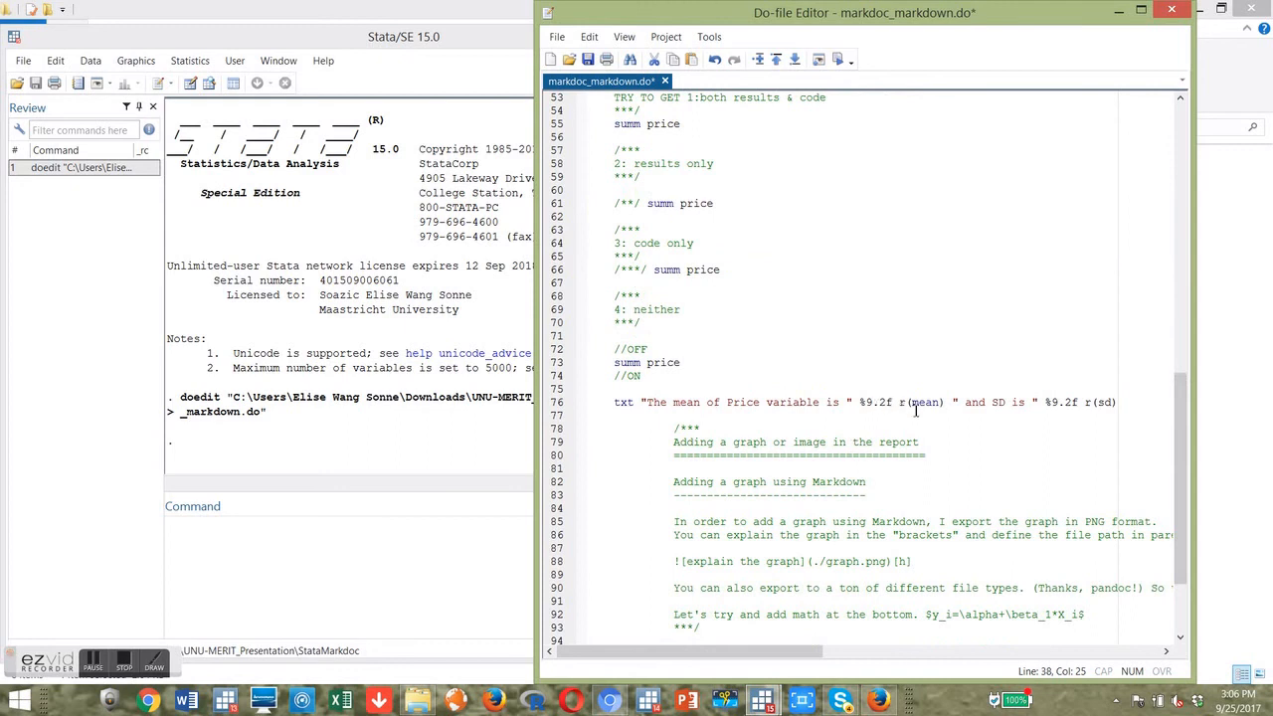
left_click_drag(899, 403, 954, 402)
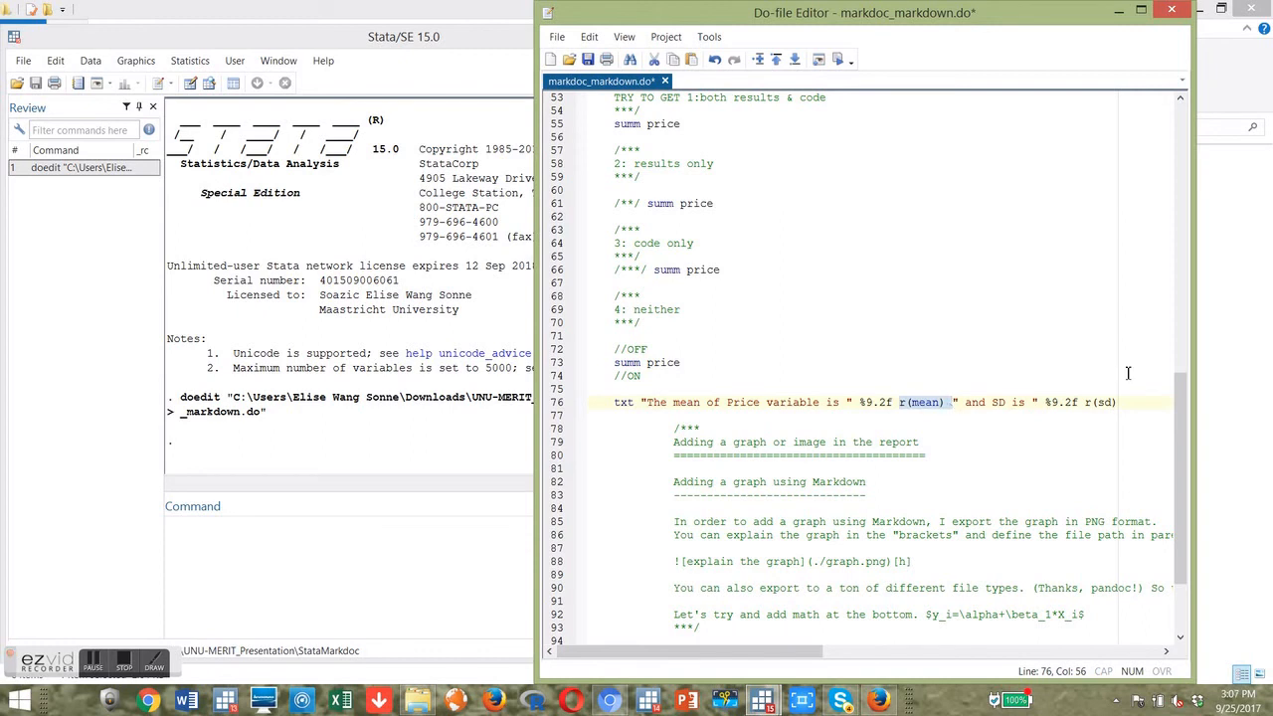
Review the closing qui log close and markdoc docx export commands, then look back over the code blocks above
scroll(1176, 417, "down", 1)
left_click_drag(1175, 421, 1167, 474)
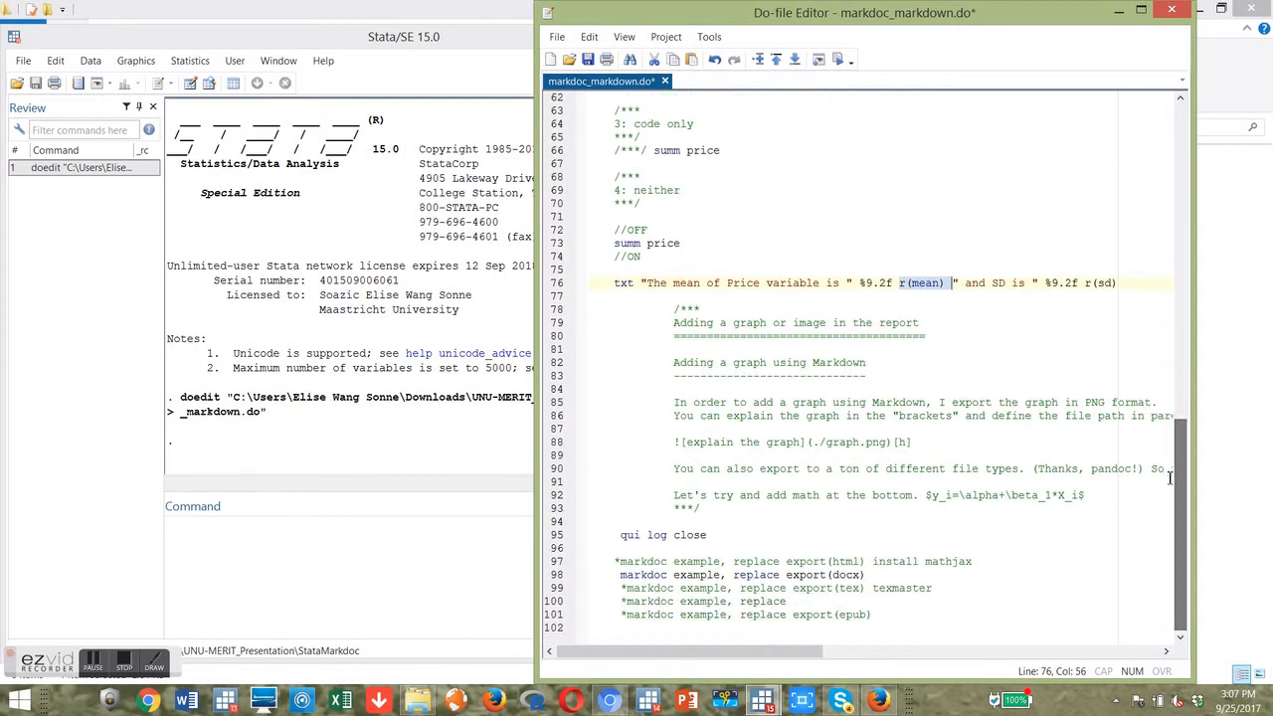
left_click(560, 535)
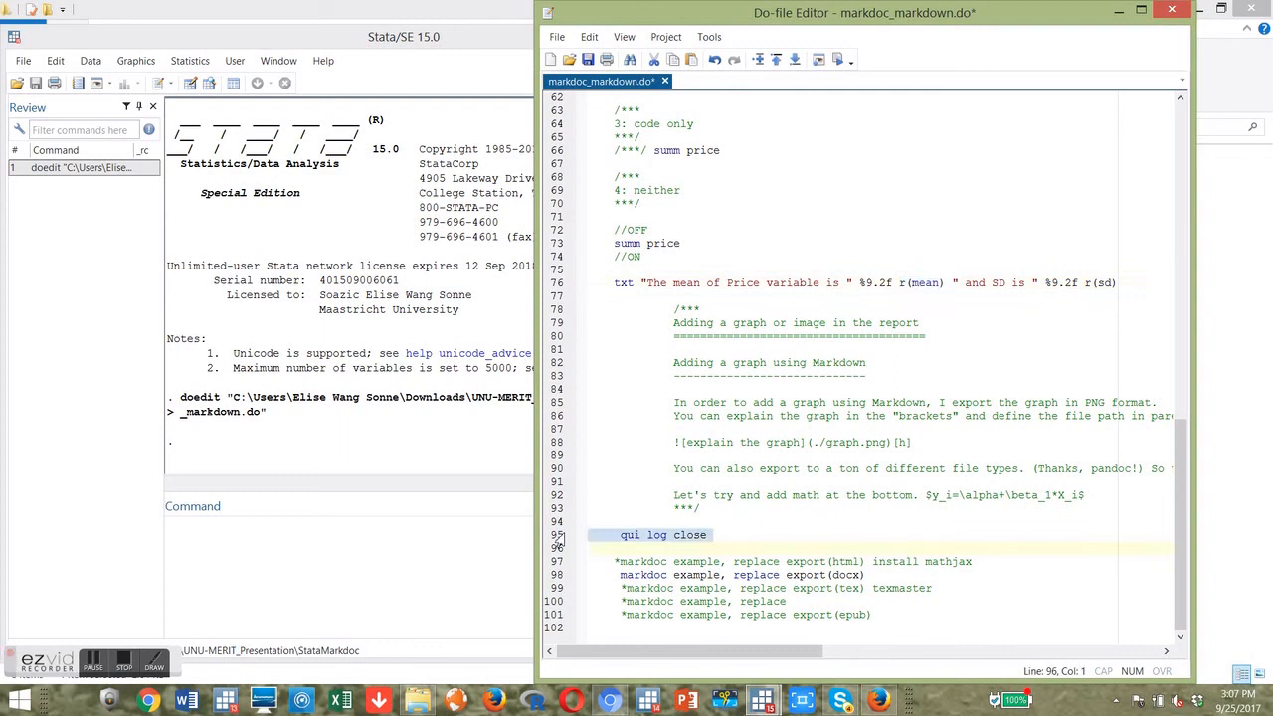
left_click(560, 577)
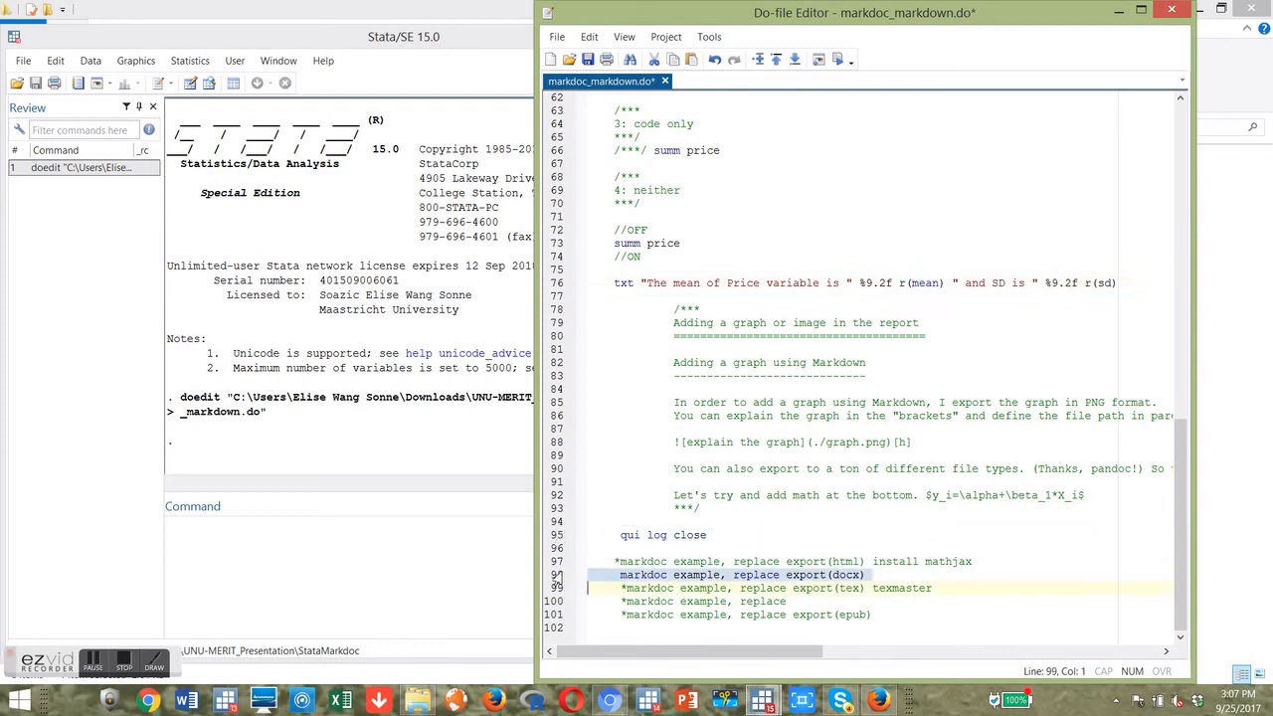
left_click(669, 579)
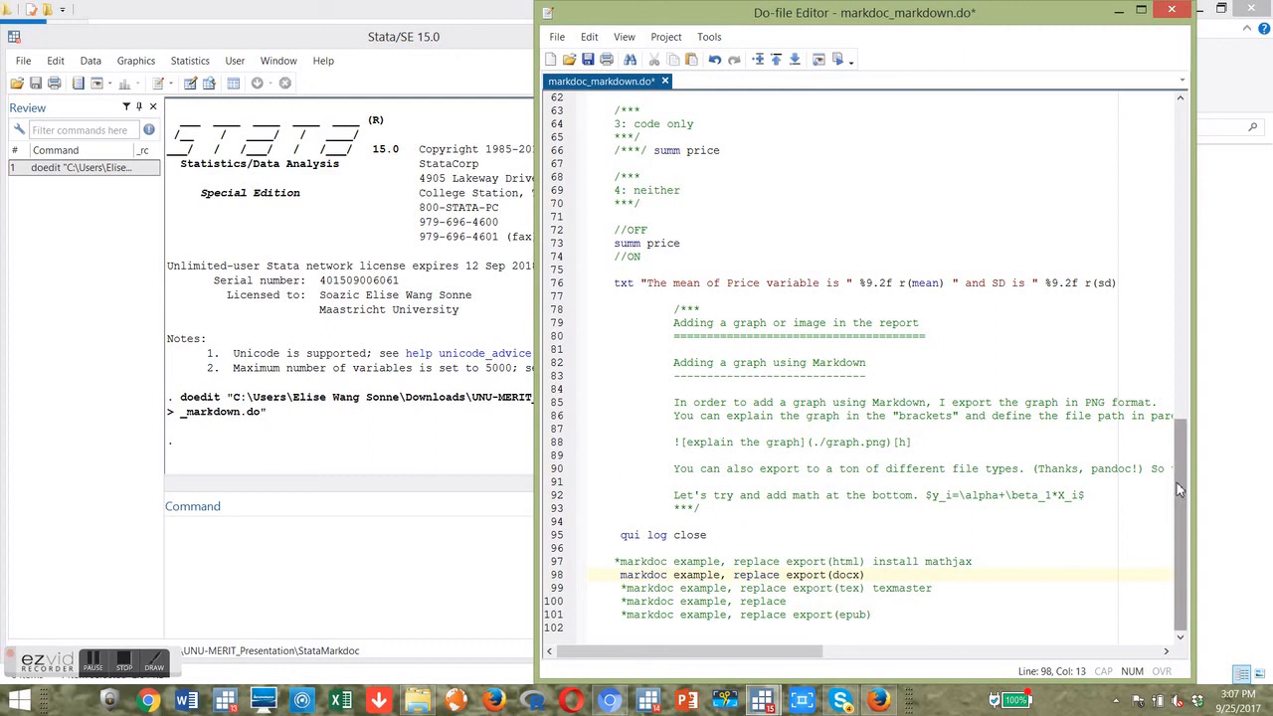
left_click_drag(1172, 455, 1174, 306)
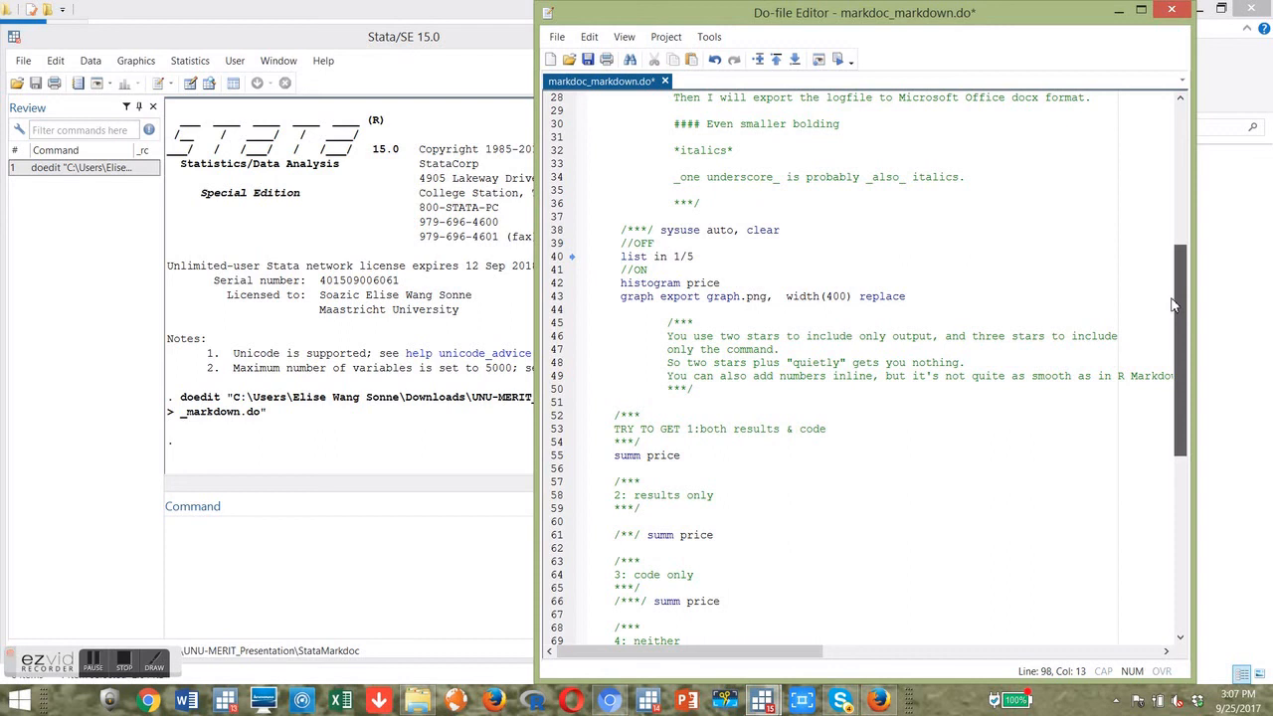
left_click_drag(1174, 306, 1175, 316)
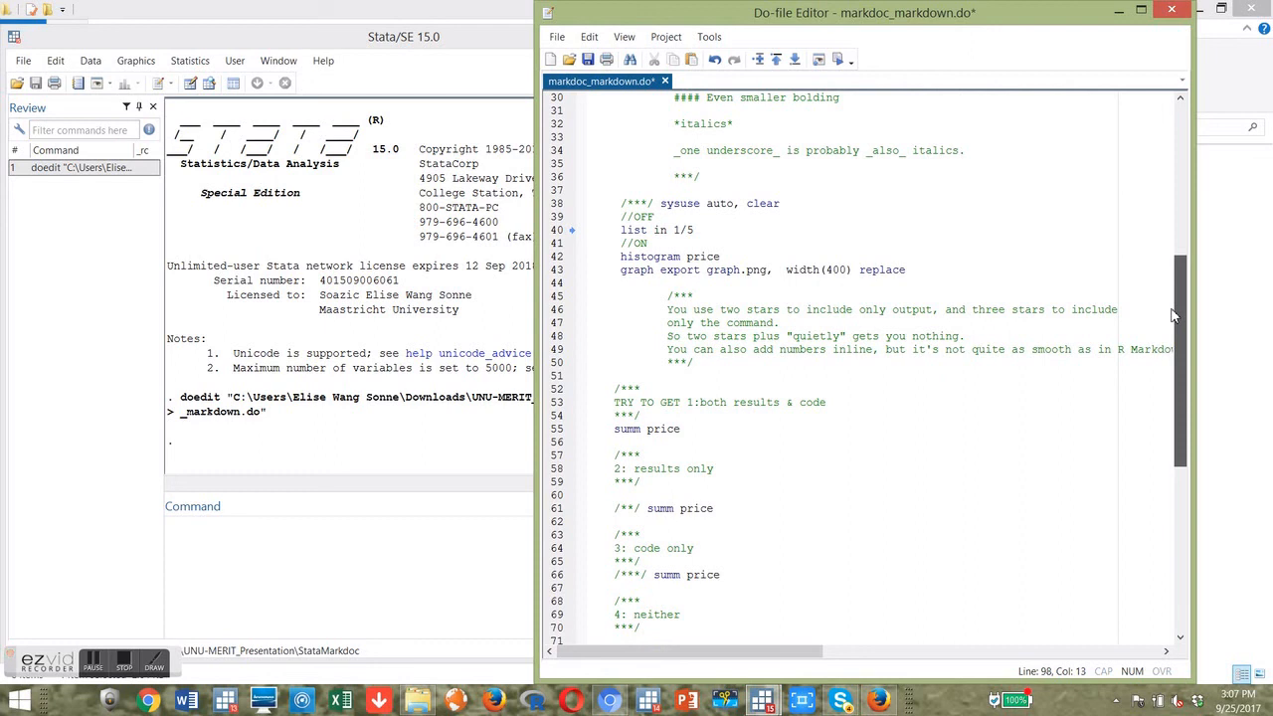
left_click_drag(1173, 316, 1142, 483)
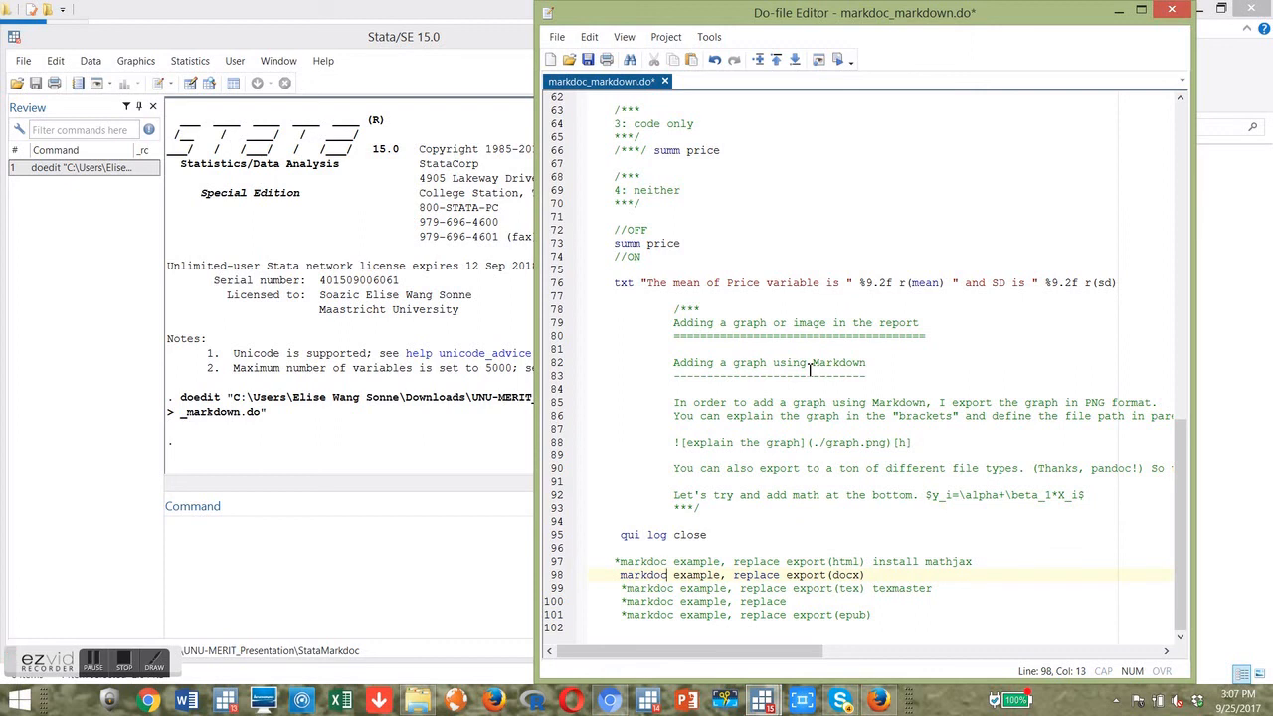
Run the entire markdoc_markdown.do file to generate the report
left_click_drag(1181, 497, 1200, 163)
key("ctrl+a")
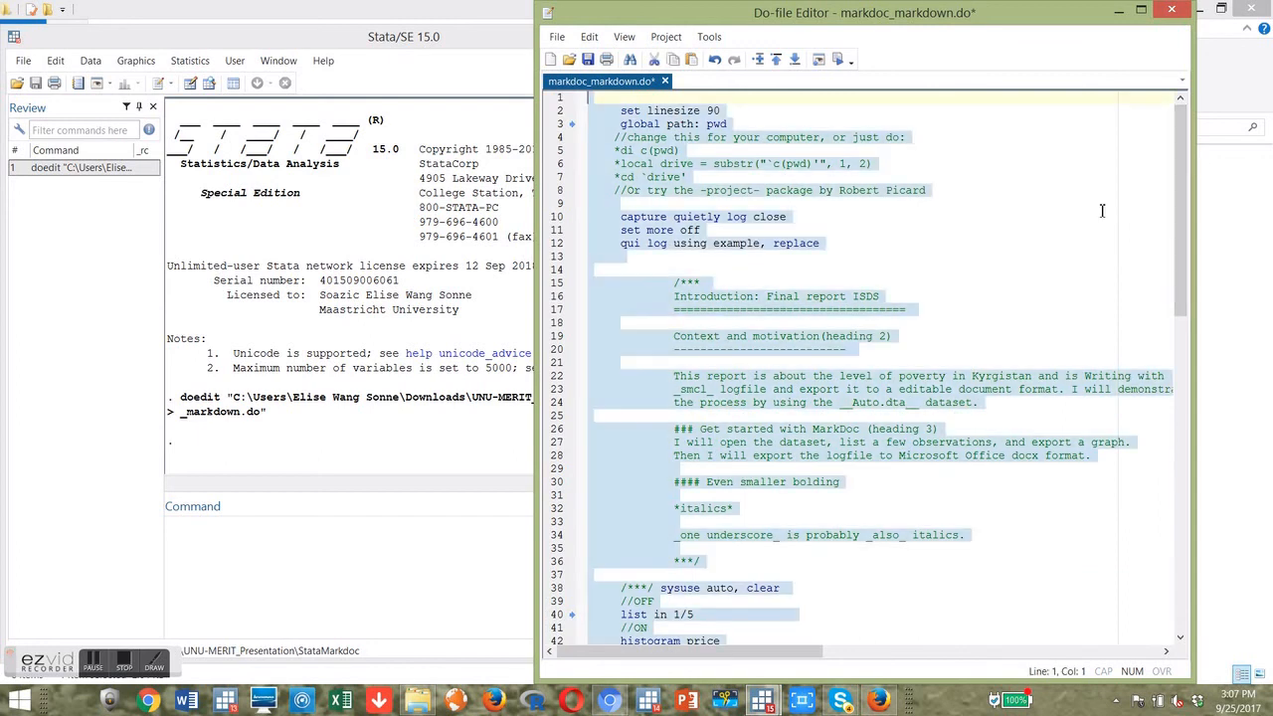
left_click(839, 59)
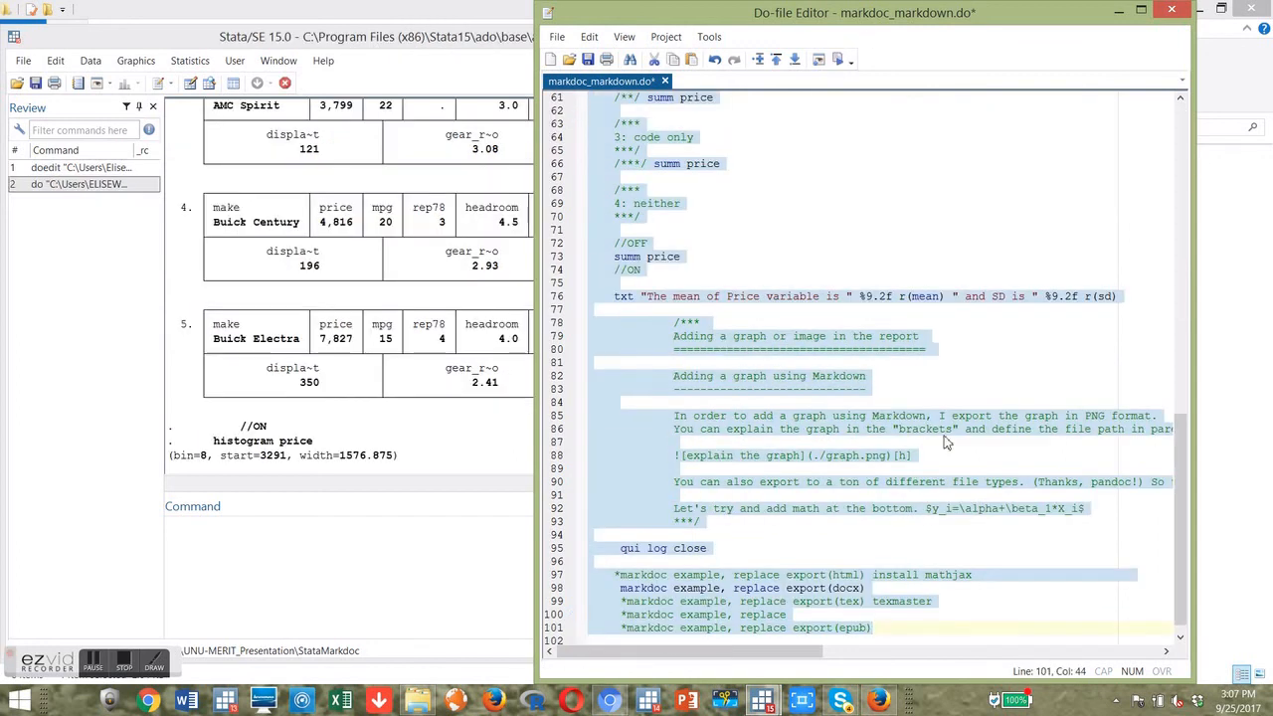
scroll(1174, 491, "down", 1)
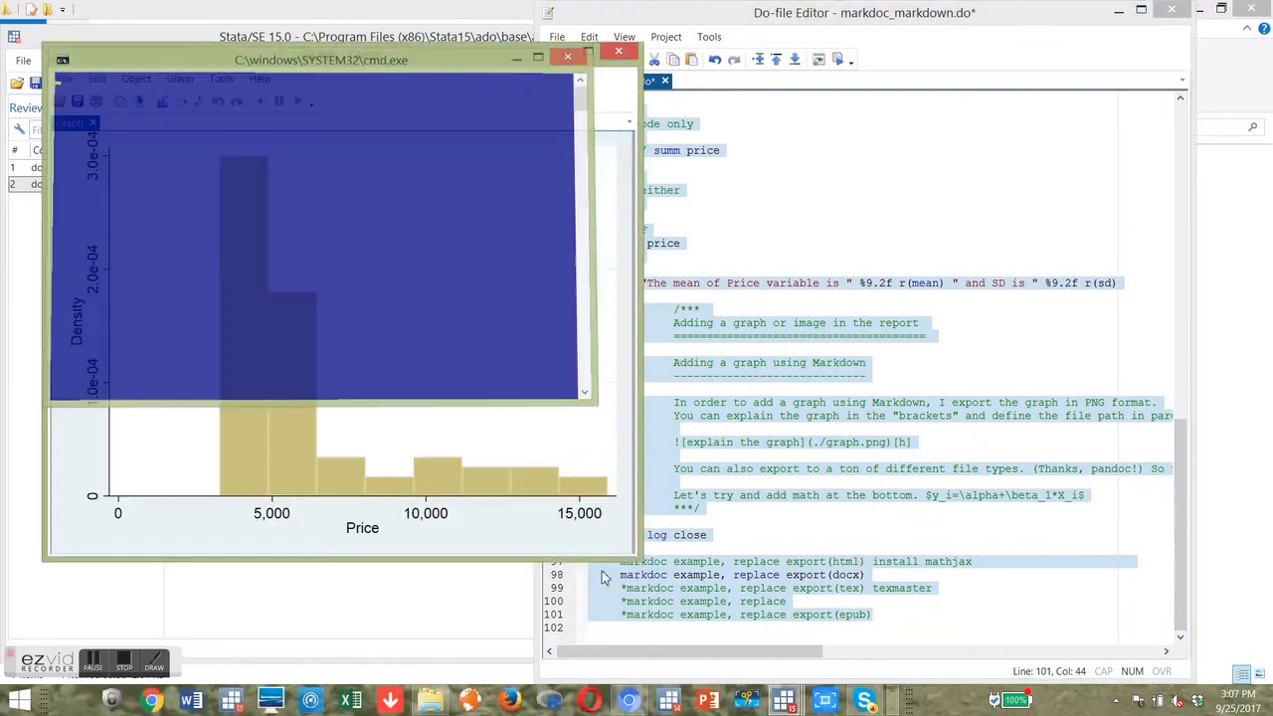
Open the generated example.docx in Word from Stata's results and dismiss the Office activation notice
left_click(800, 575)
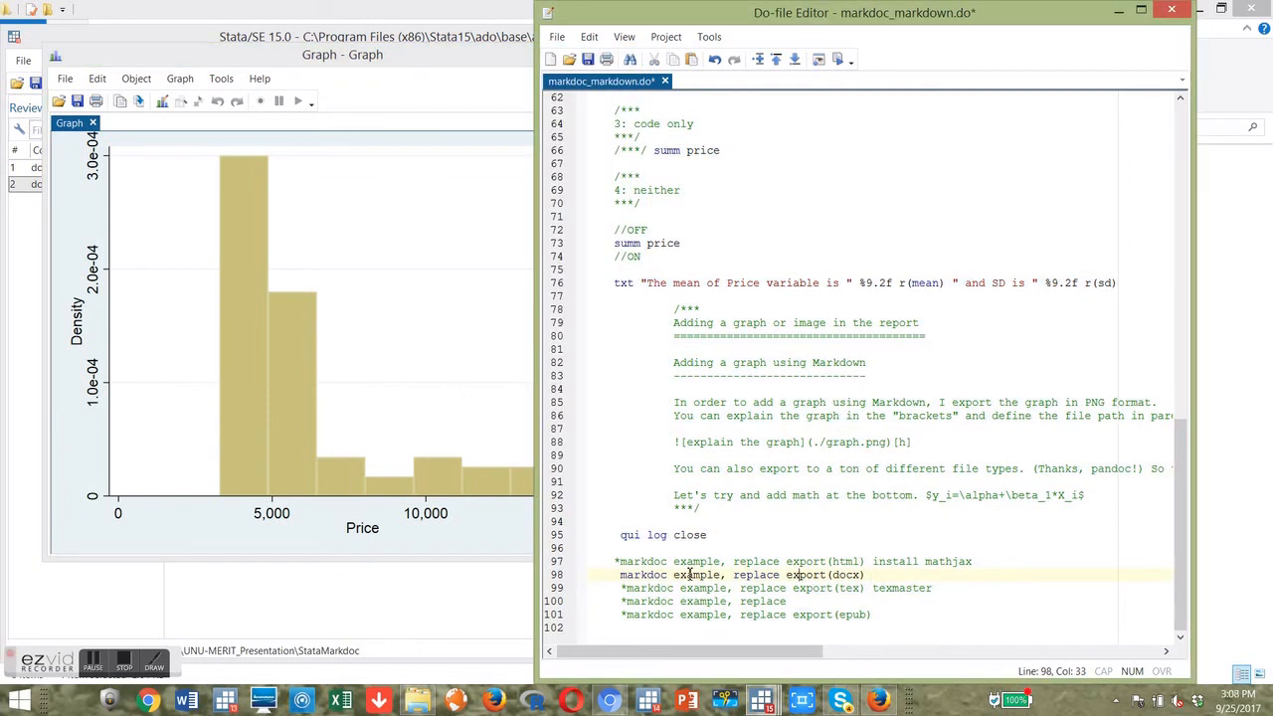
left_click(418, 591)
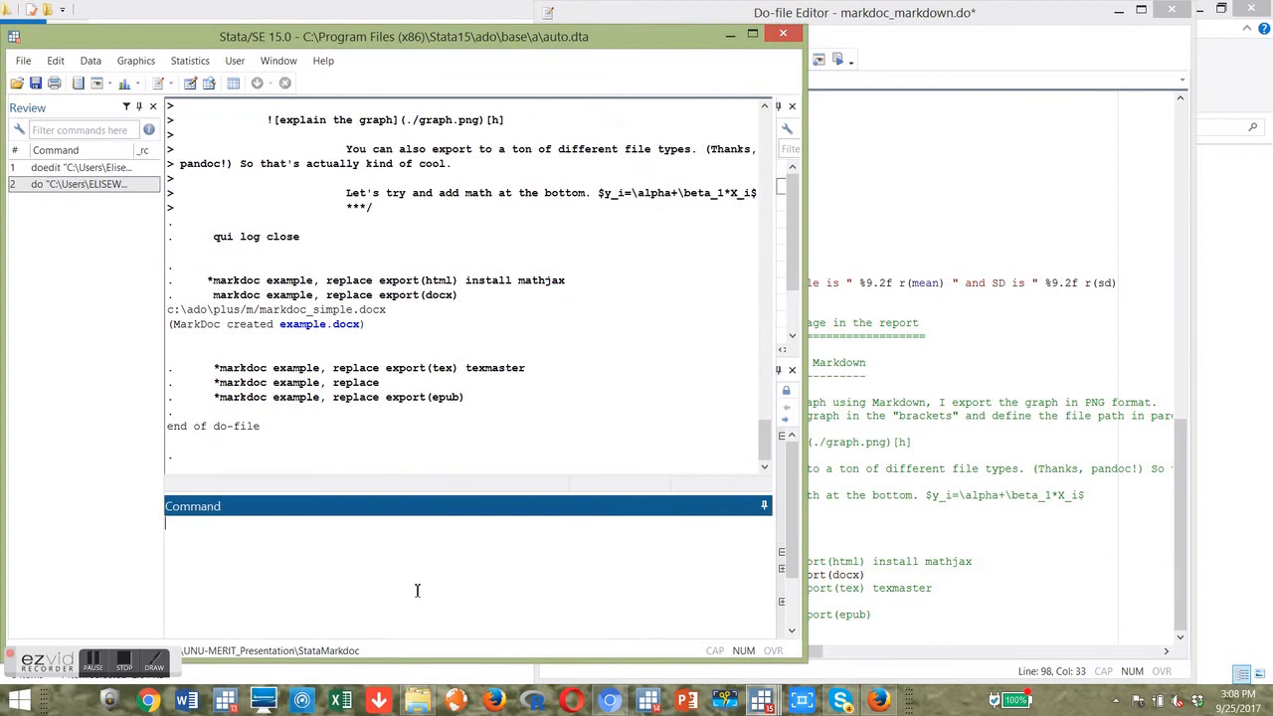
left_click(301, 333)
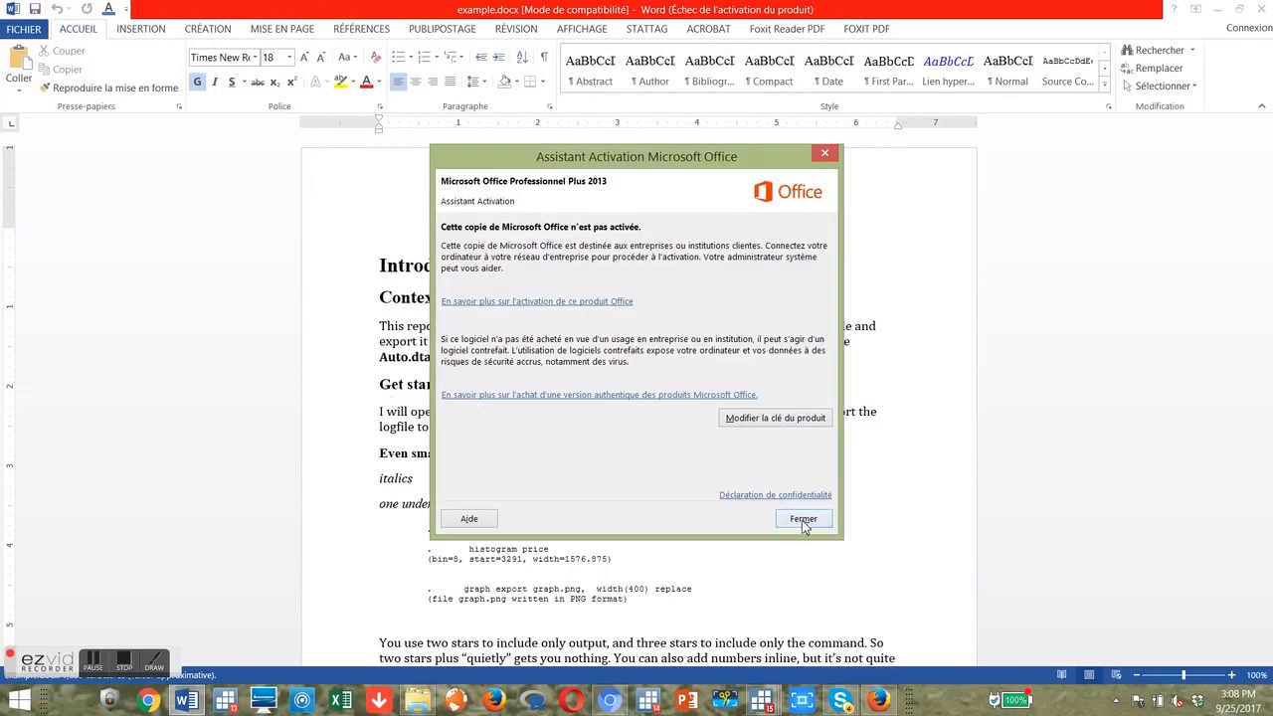
left_click(803, 519)
Examine the context paragraph and the Stata code output on the first page of the Word report
left_click(479, 326)
left_click_drag(641, 332, 640, 341)
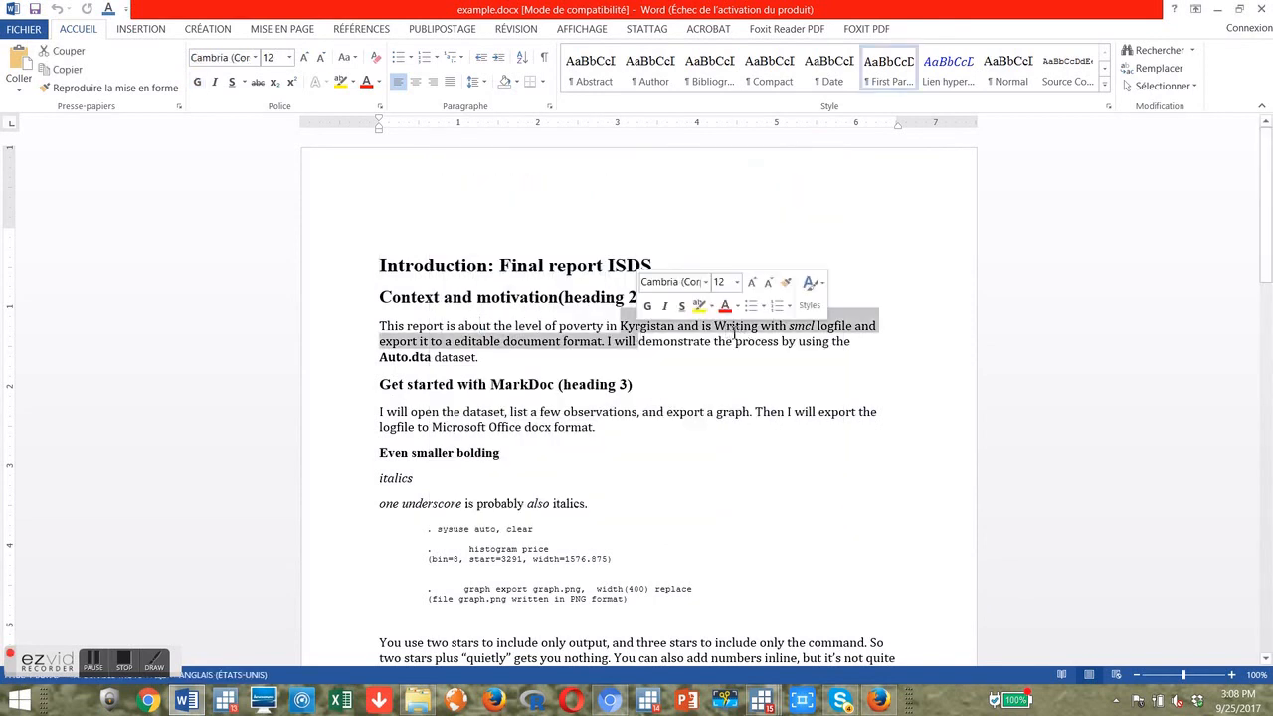
left_click(781, 327)
left_click_drag(1265, 254, 1271, 199)
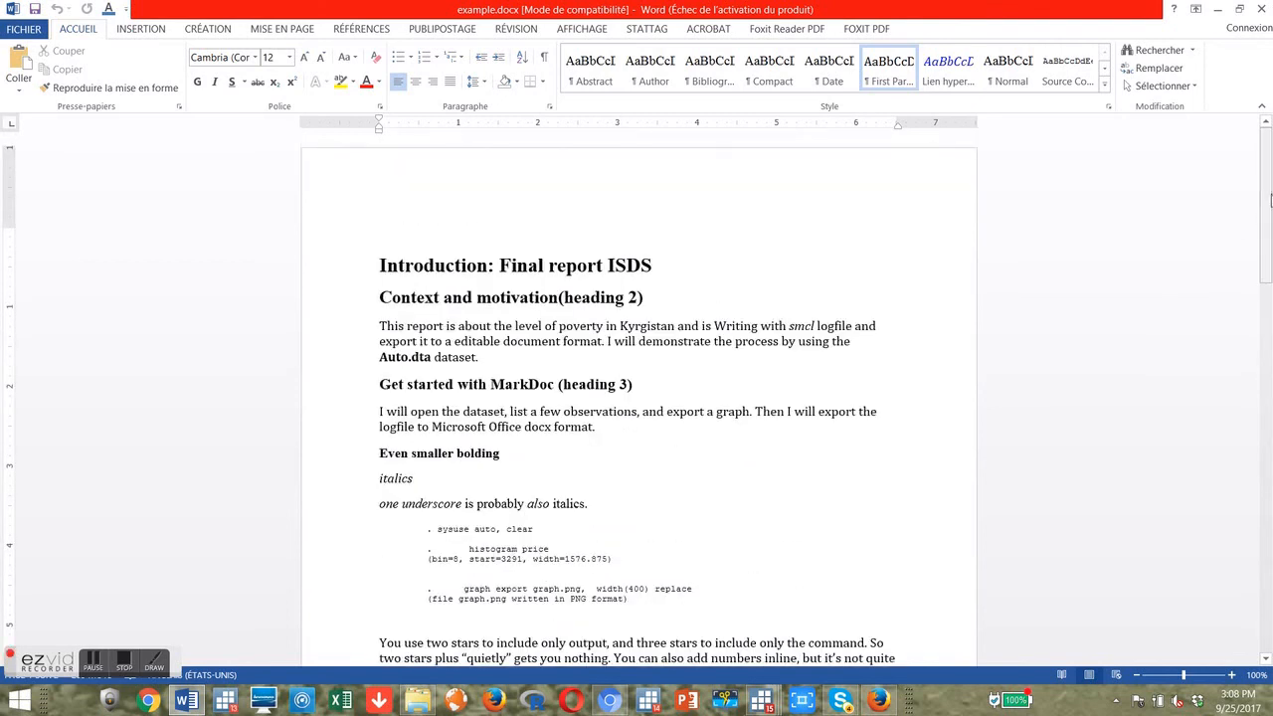
left_click(656, 542)
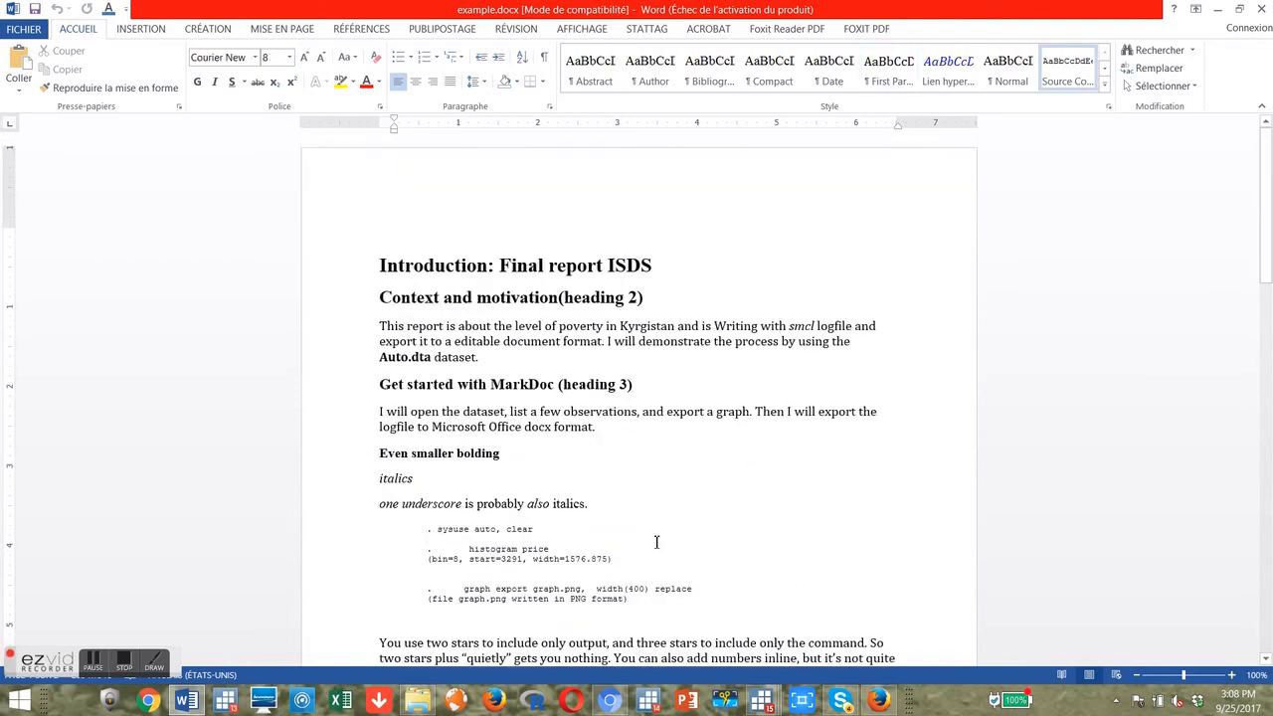